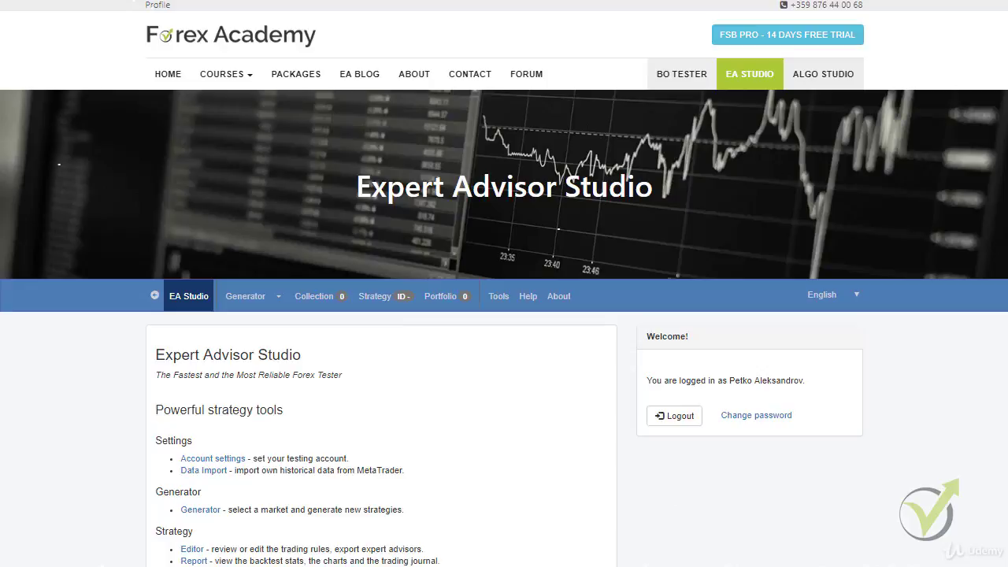
Show the Data Import 'My data' list with Pepperstone-Demo01 Bitcoin, Dash, Ethereum and Litecoin data.
{"action": "left_click", "coordinate": [499, 298]}
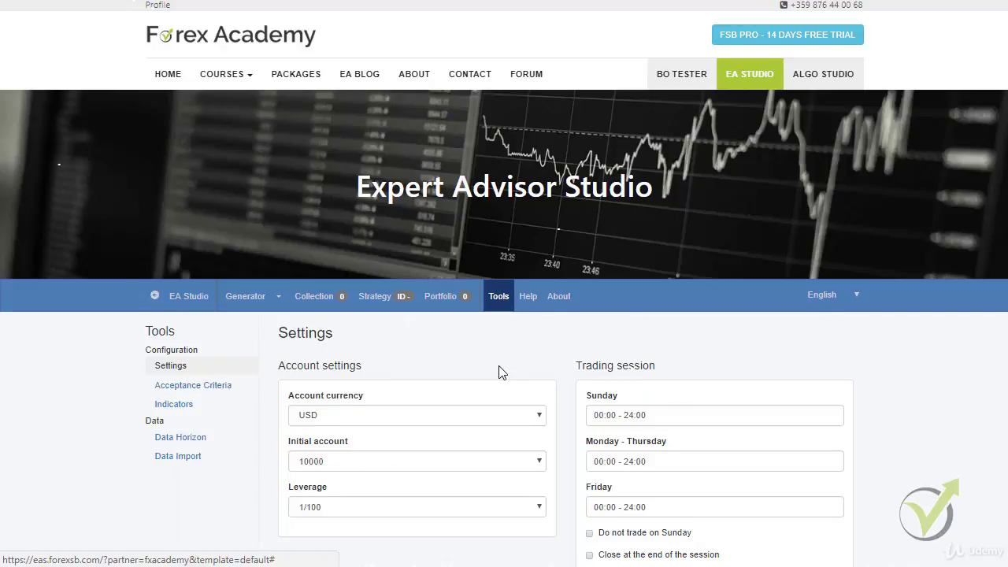
{"action": "scroll", "coordinate": [499, 372], "scroll_direction": "down", "scroll_amount": 1}
{"action": "scroll", "coordinate": [499, 372], "scroll_direction": "down", "scroll_amount": 1}
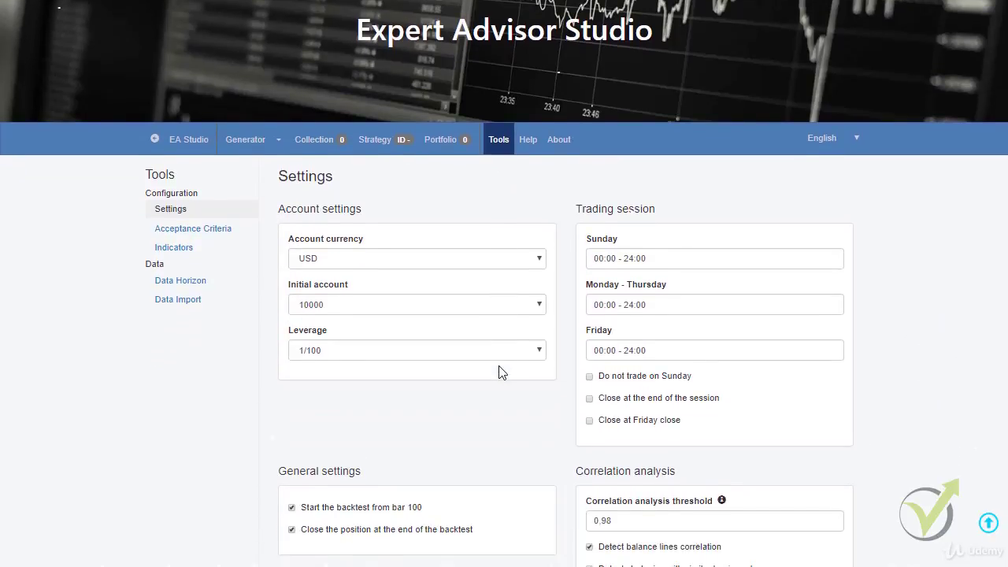
{"action": "left_click", "coordinate": [179, 307]}
{"action": "left_click", "coordinate": [370, 386]}
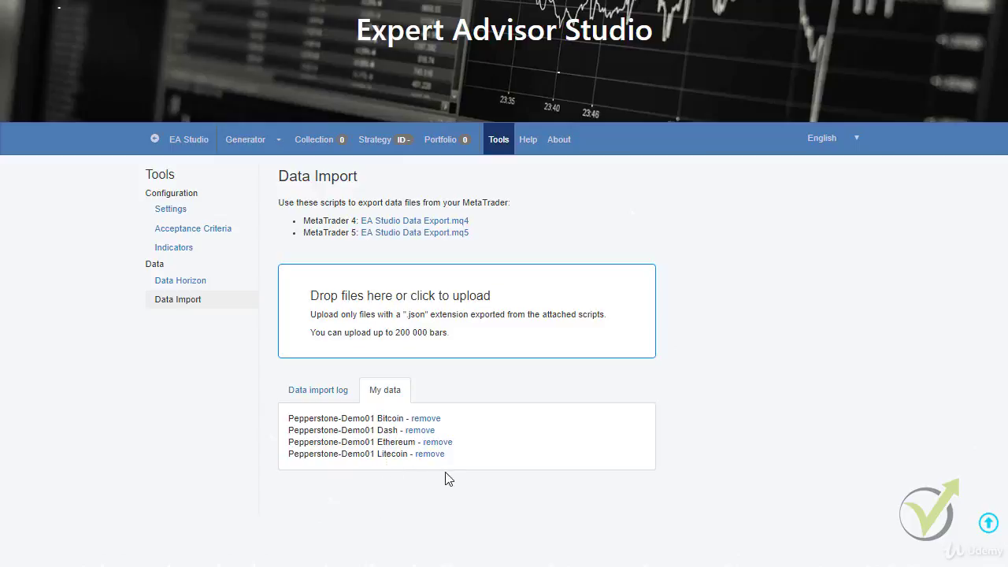
Open the Generator page with Pepperstone-Demo01 Bitcoin H4 data loaded.
{"action": "left_click", "coordinate": [246, 140]}
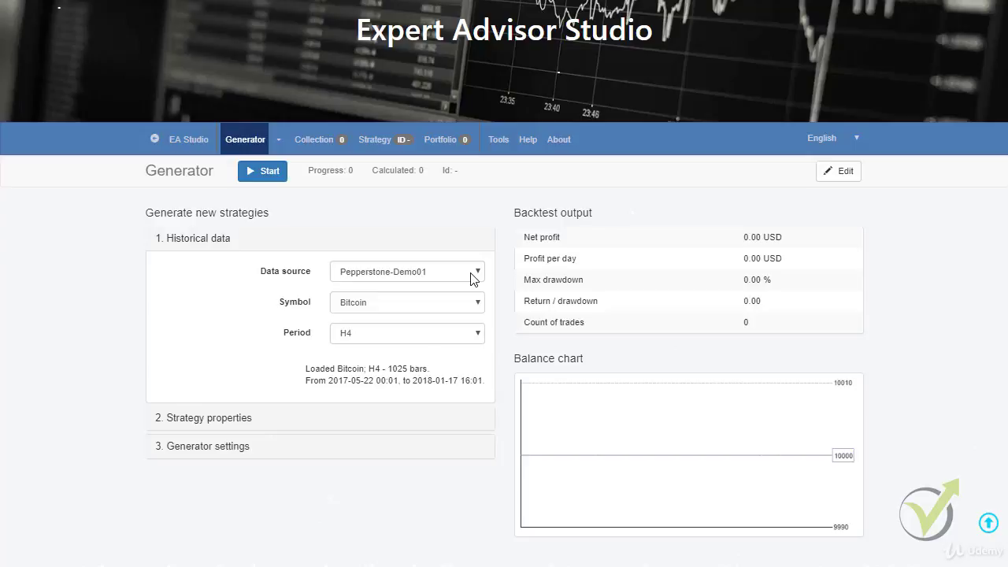
Keep Bitcoin as the generator symbol, then move via Collection to the Strategy Editor.
{"action": "left_click", "coordinate": [465, 307]}
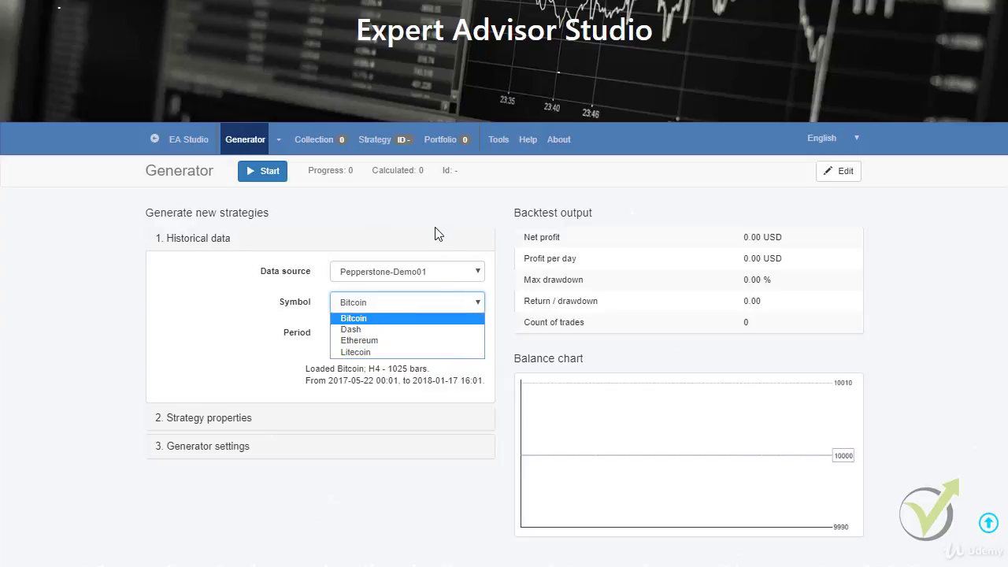
{"action": "left_click", "coordinate": [385, 215]}
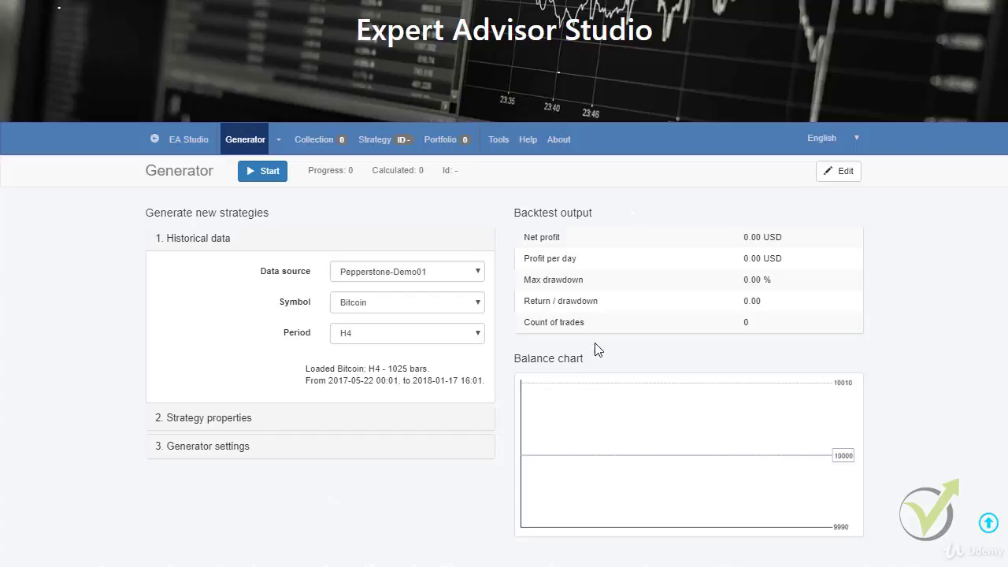
{"action": "left_click", "coordinate": [316, 145]}
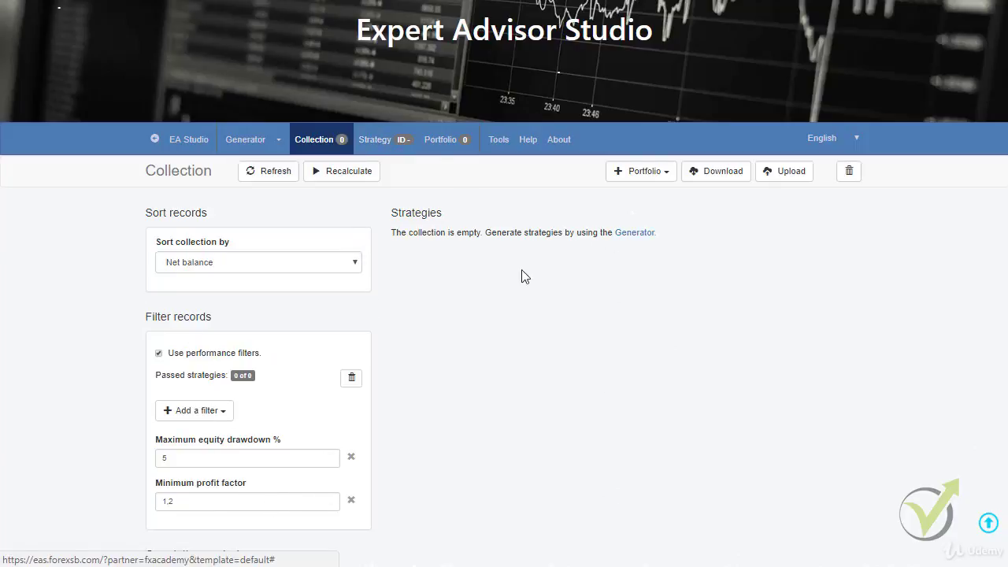
{"action": "left_click", "coordinate": [375, 145]}
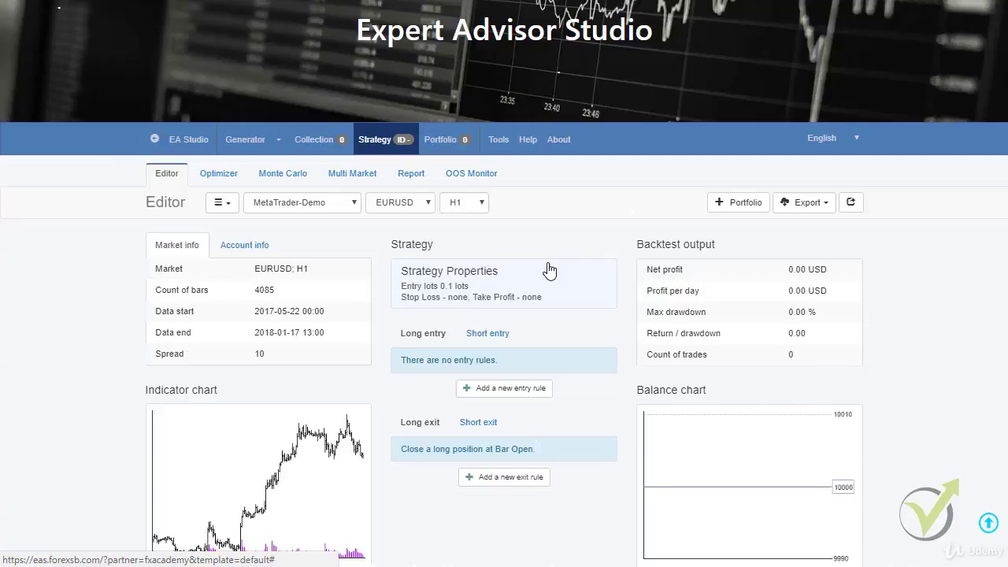
Set the strategy's data source to Pepperstone-Demo01 and its symbol to Dash.
{"action": "left_click", "coordinate": [496, 264]}
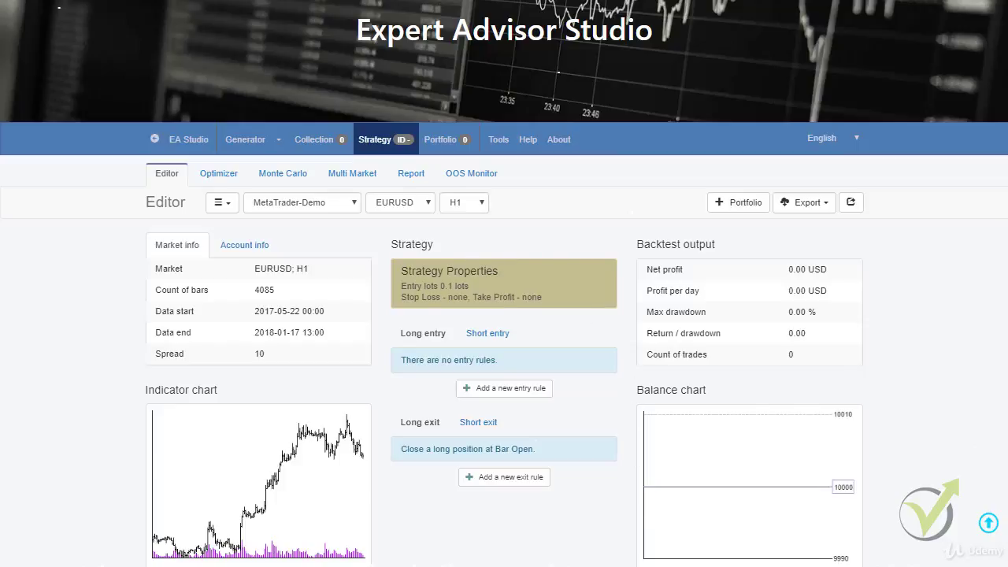
{"action": "left_click", "coordinate": [343, 203]}
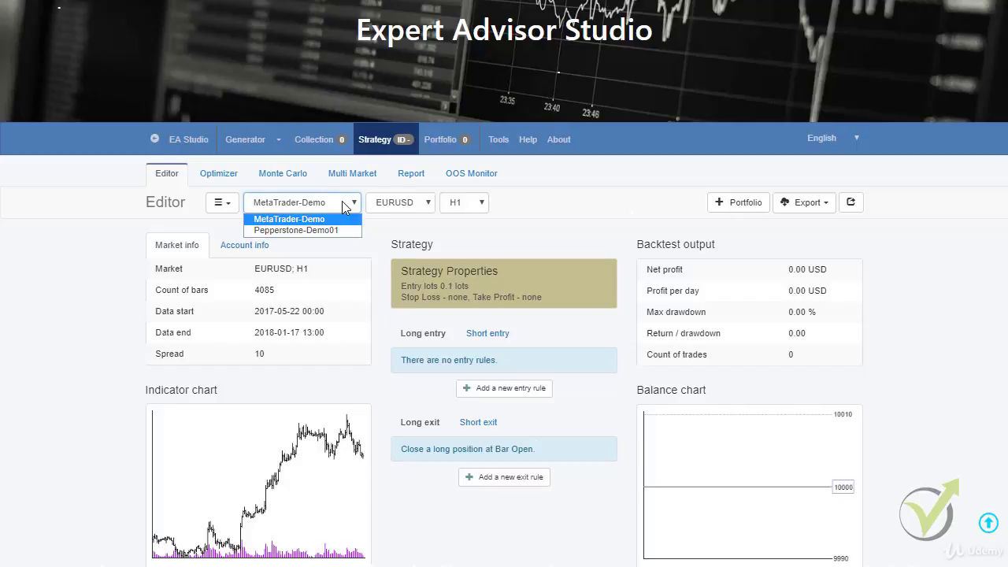
{"action": "left_click", "coordinate": [341, 232]}
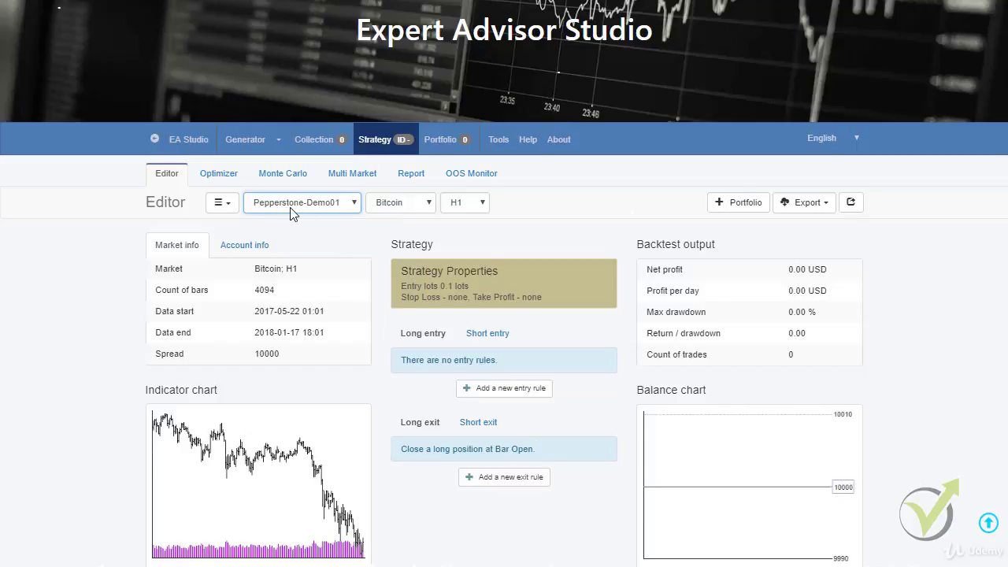
{"action": "left_click", "coordinate": [418, 206]}
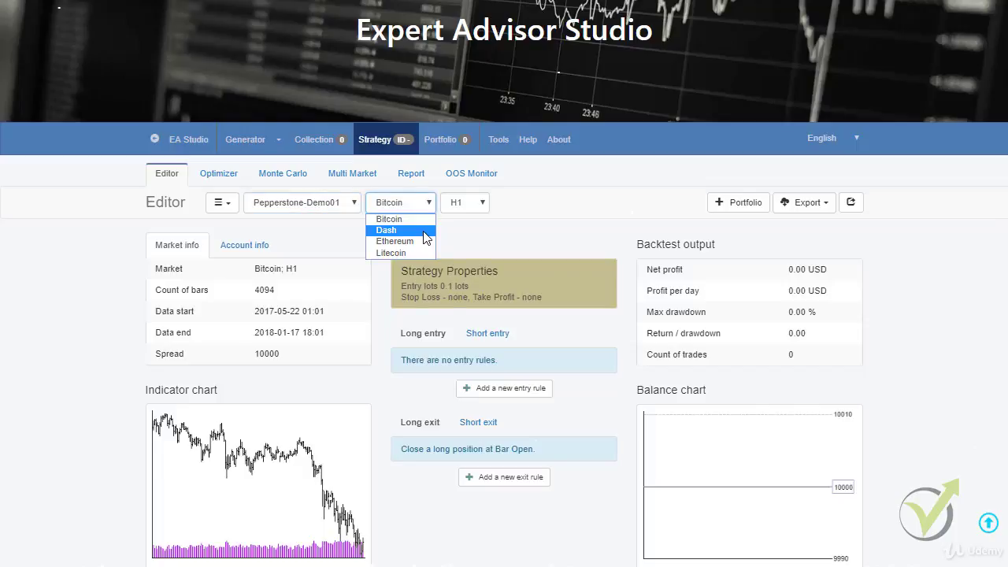
{"action": "left_click", "coordinate": [424, 230]}
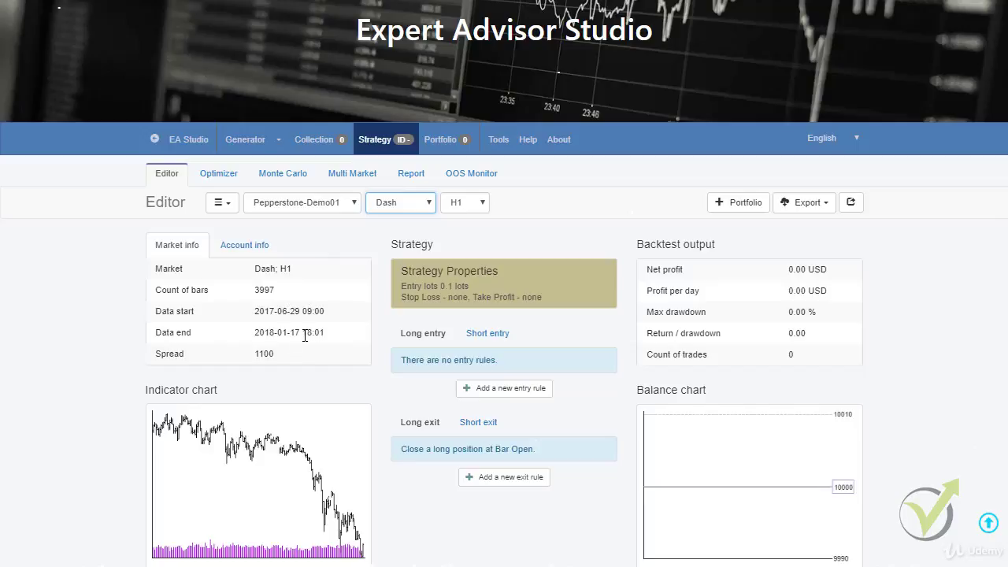
{"action": "scroll", "coordinate": [482, 319], "scroll_direction": "down", "scroll_amount": 1}
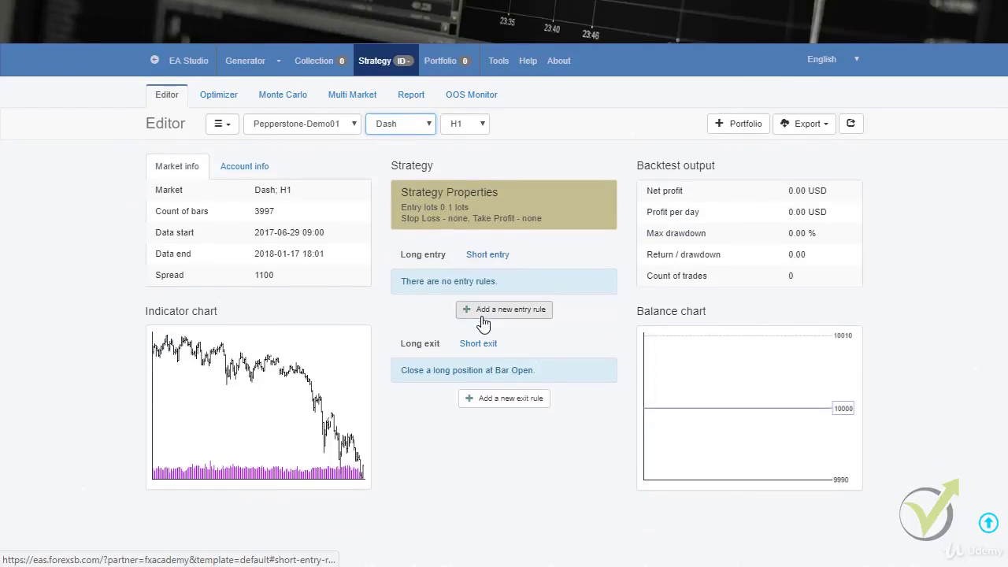
{"action": "left_click", "coordinate": [481, 204]}
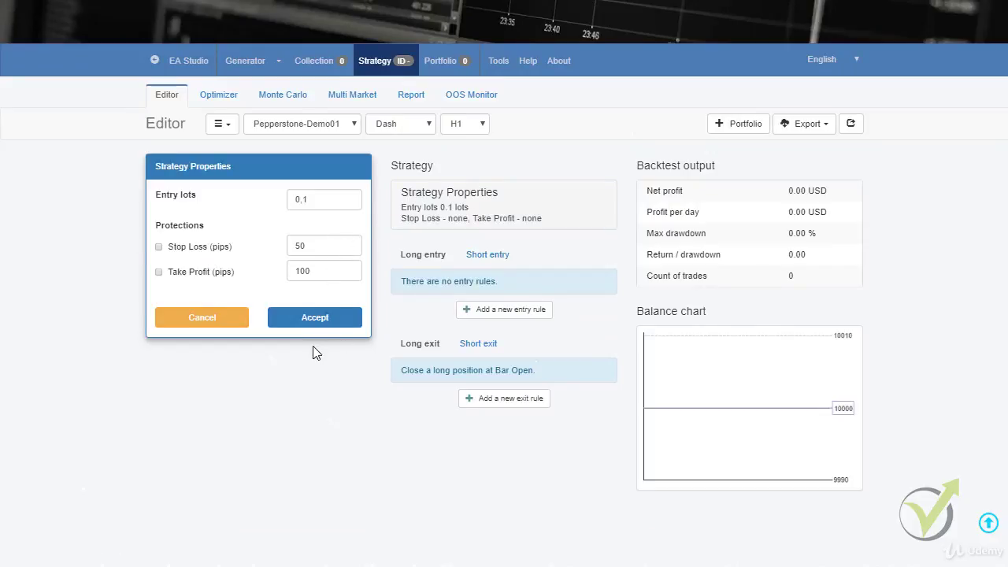
{"action": "left_click", "coordinate": [203, 320]}
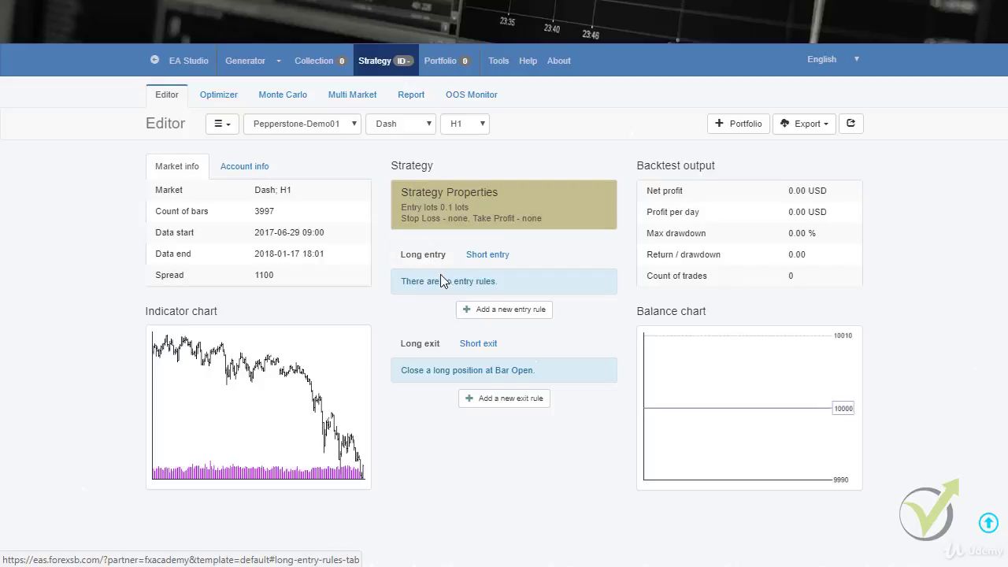
Add a long entry rule 'The bar opens above Moving Average' with Moving Average period 21.
{"action": "left_click", "coordinate": [500, 317]}
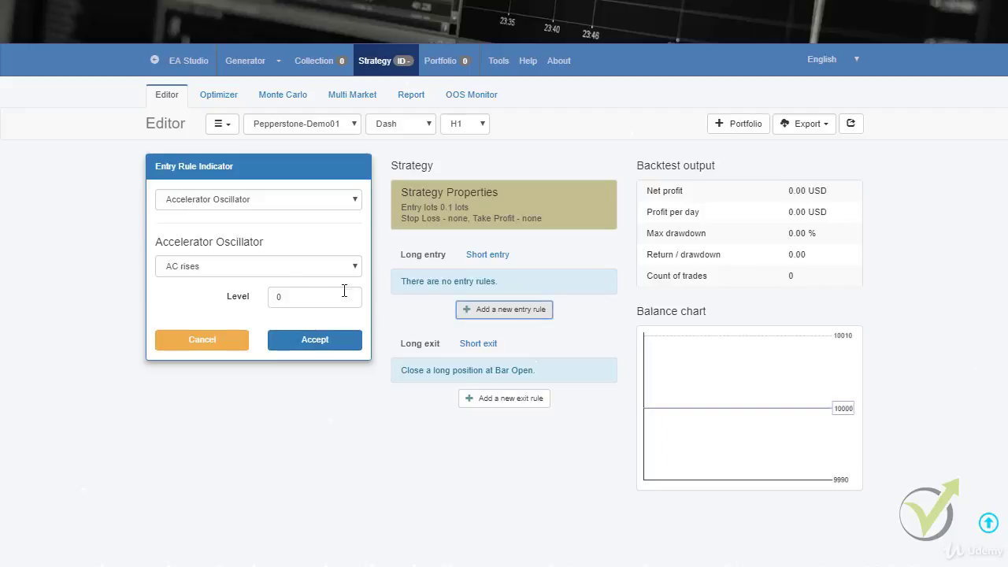
{"action": "left_click", "coordinate": [350, 201]}
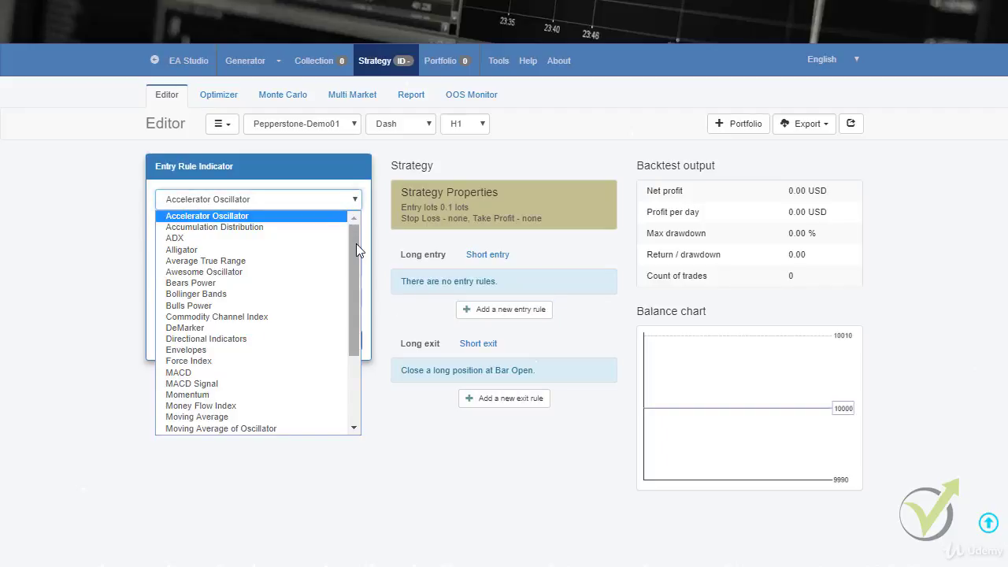
{"action": "scroll", "coordinate": [355, 268], "scroll_direction": "down", "scroll_amount": 4}
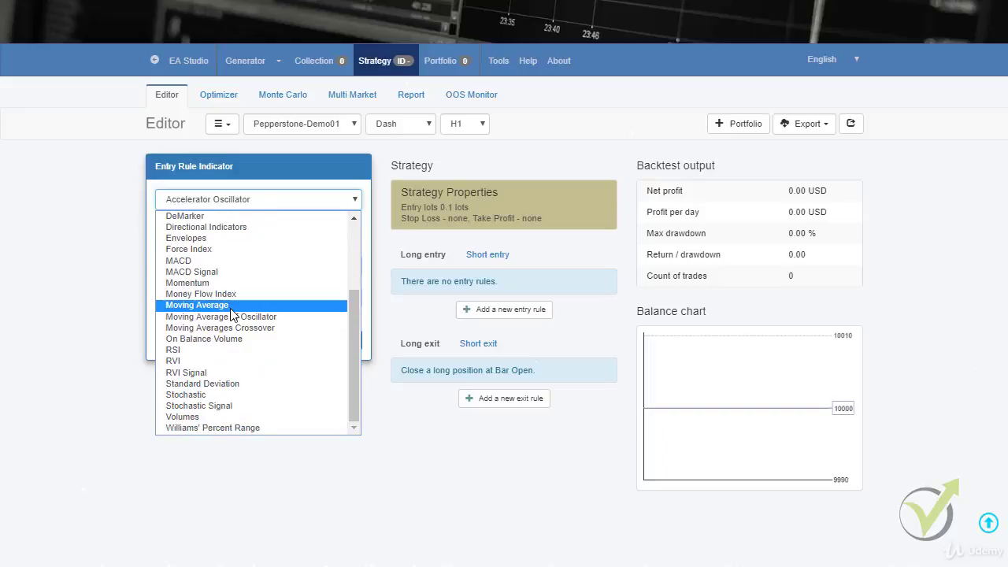
{"action": "left_click", "coordinate": [226, 306]}
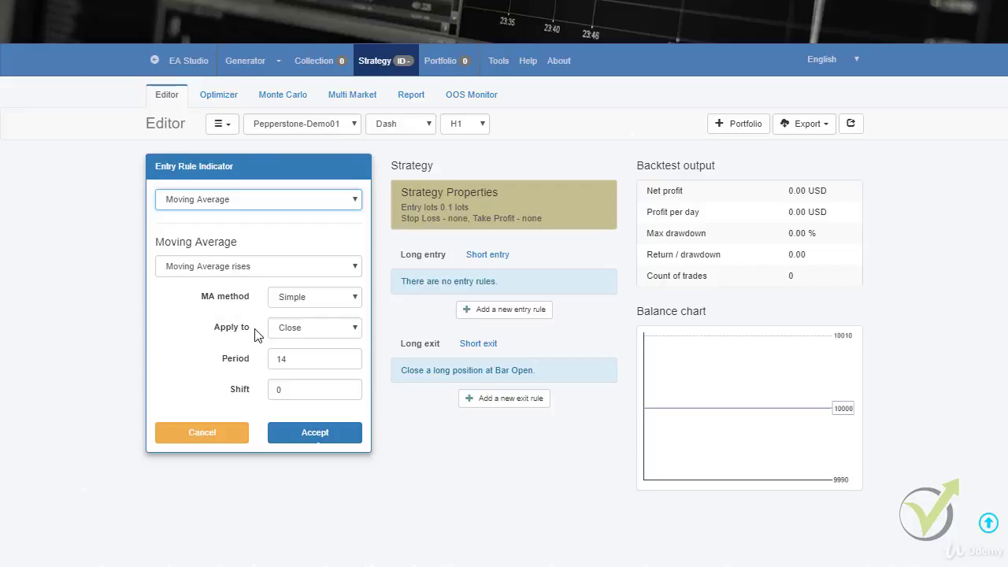
{"action": "left_click", "coordinate": [251, 361]}
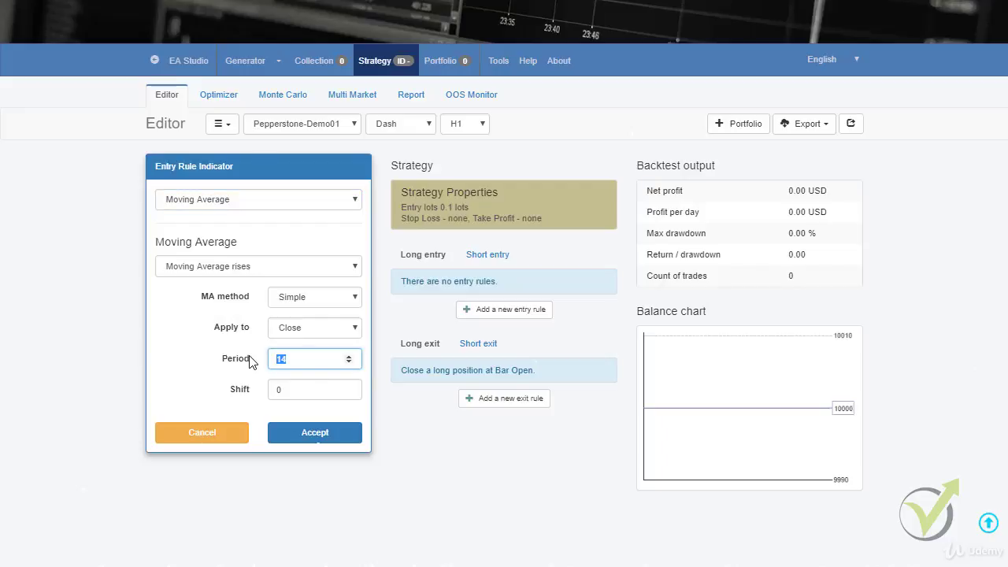
{"action": "type", "text": "21"}
{"action": "left_click", "coordinate": [242, 269]}
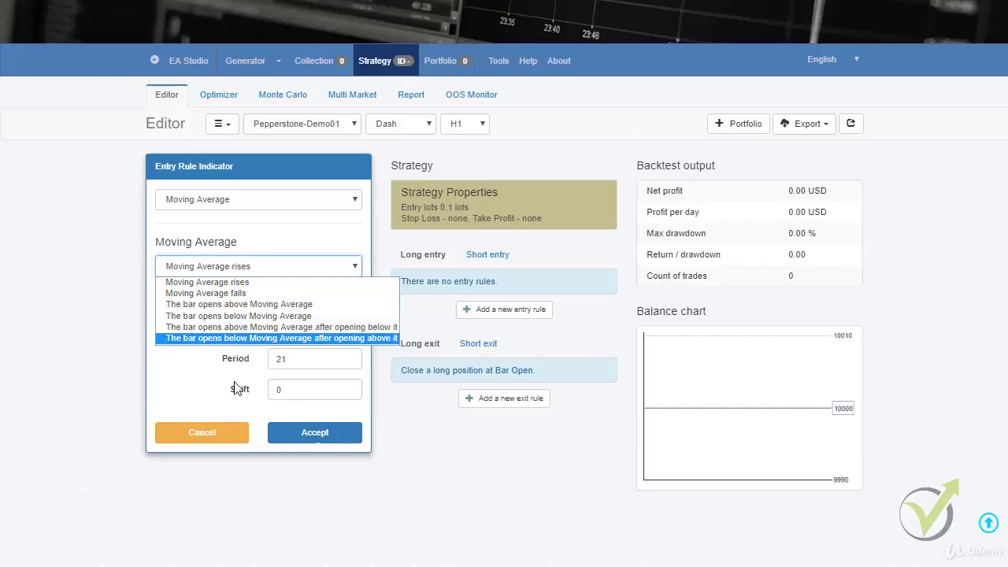
{"action": "left_click", "coordinate": [277, 305]}
{"action": "left_click", "coordinate": [325, 432]}
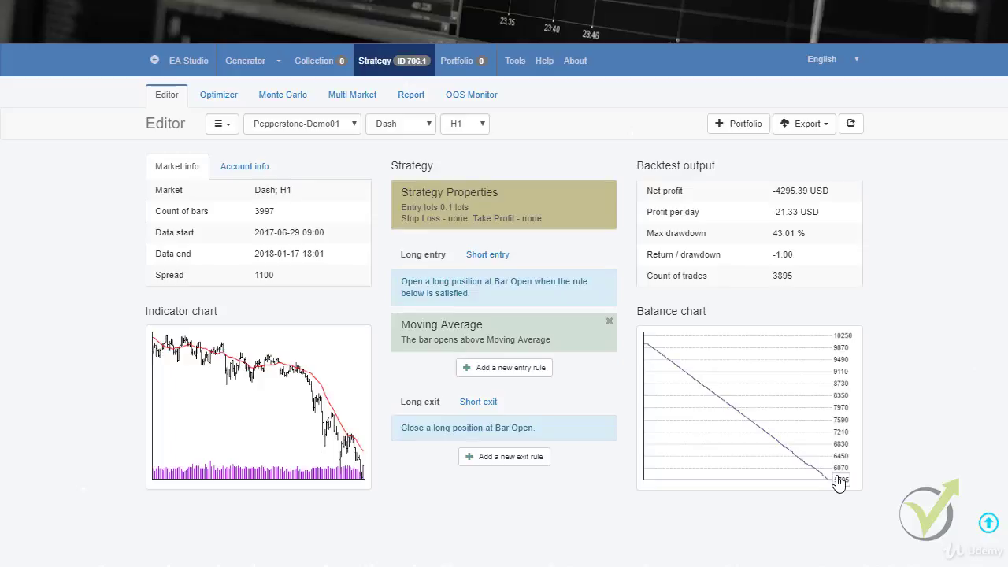
Add a second long entry rule using the MACD indicator, where the MACD line rises.
{"action": "left_click", "coordinate": [538, 367]}
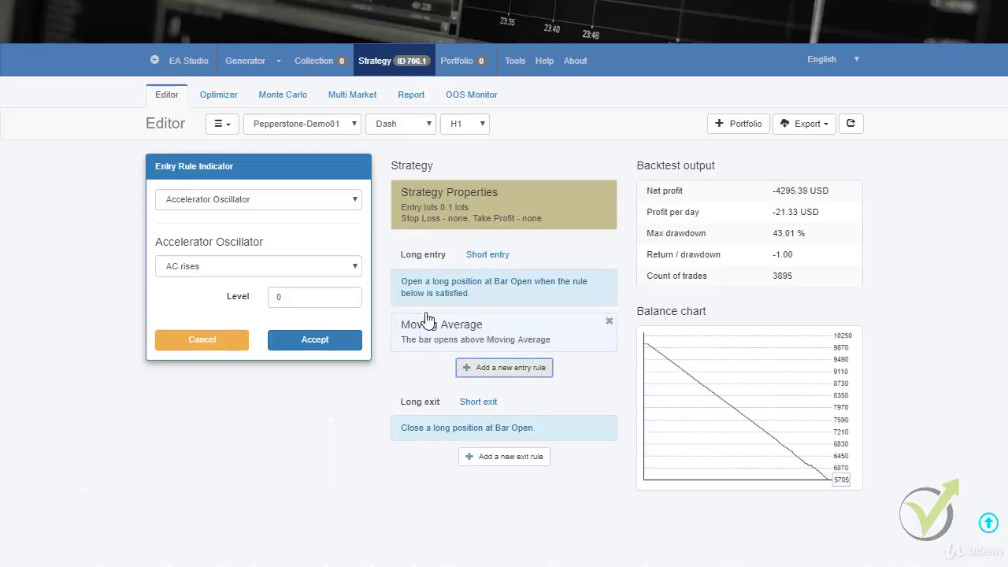
{"action": "left_click", "coordinate": [344, 198]}
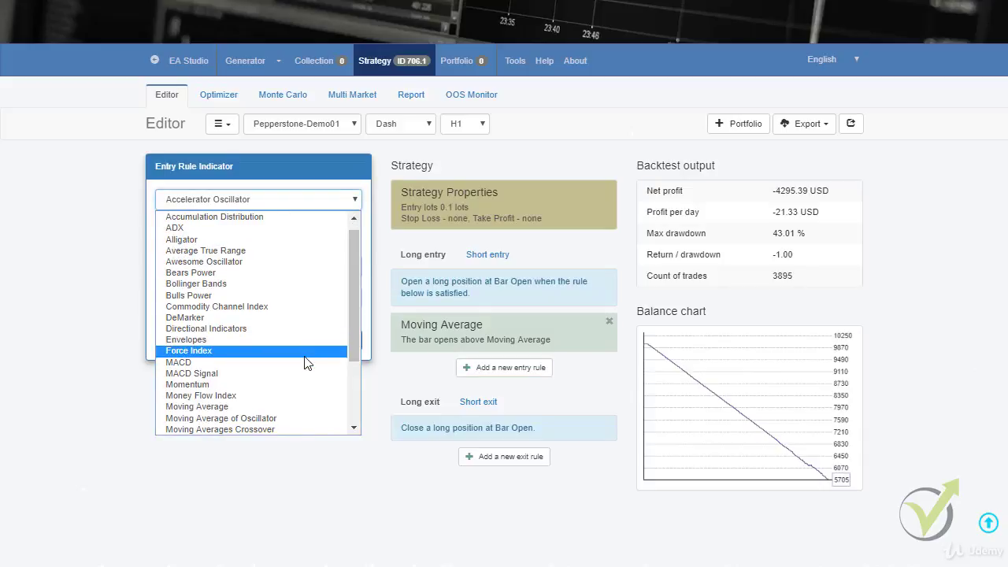
{"action": "left_click", "coordinate": [307, 372]}
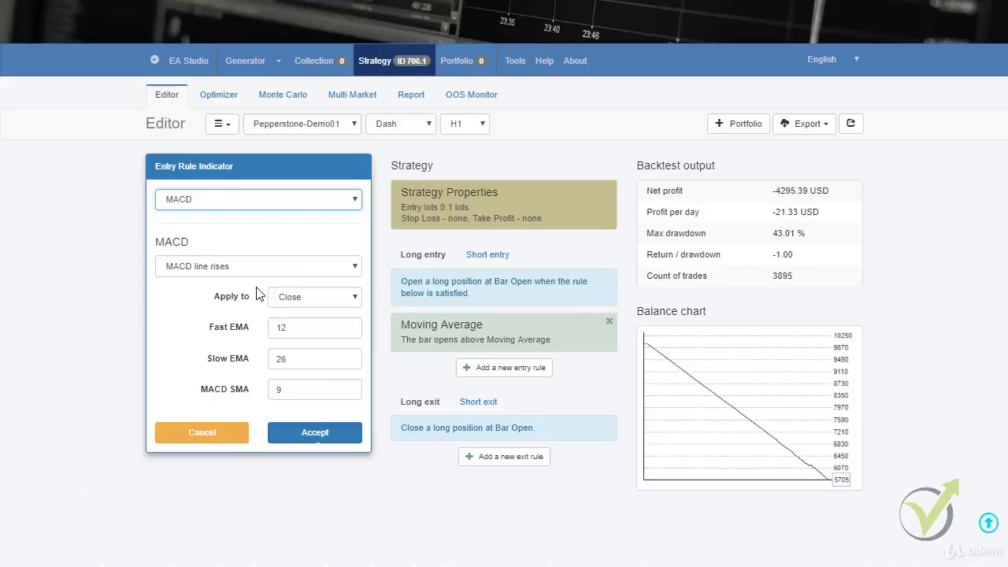
{"action": "left_click", "coordinate": [285, 438]}
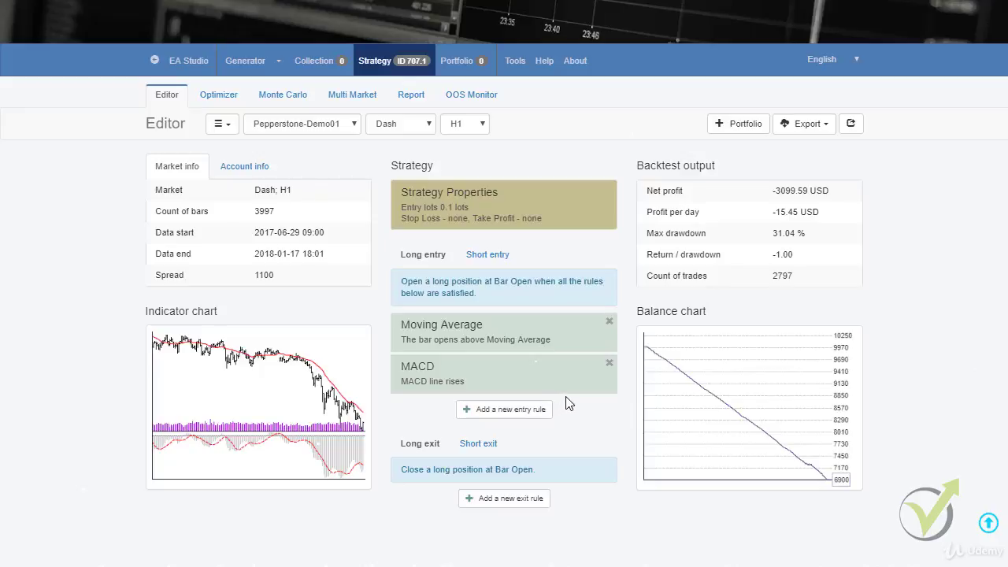
Change the Moving Average entry rule's Period value and apply it to re-backtest the strategy.
{"action": "left_click", "coordinate": [512, 340]}
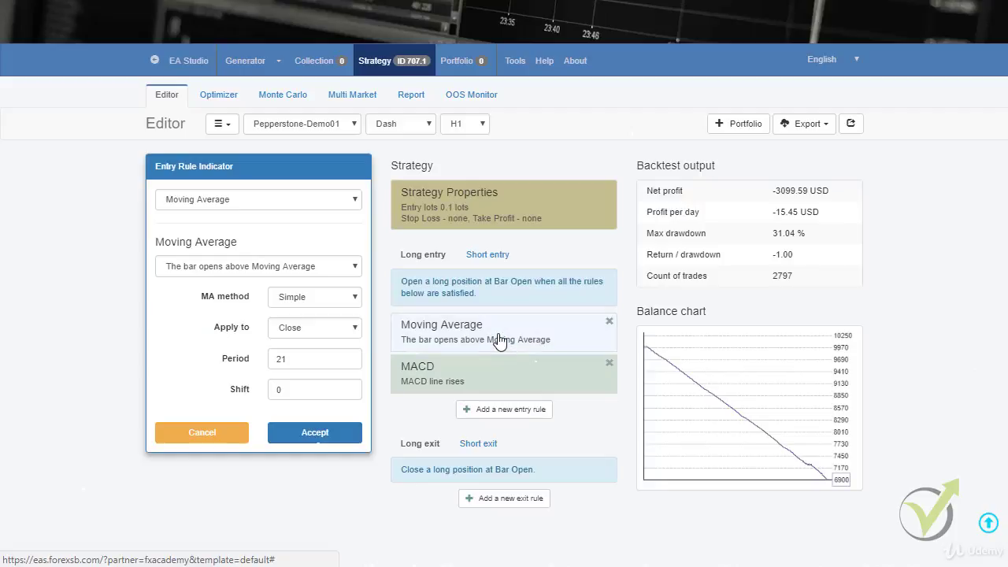
{"action": "double_click", "coordinate": [289, 354]}
{"action": "type", "text": "15"}
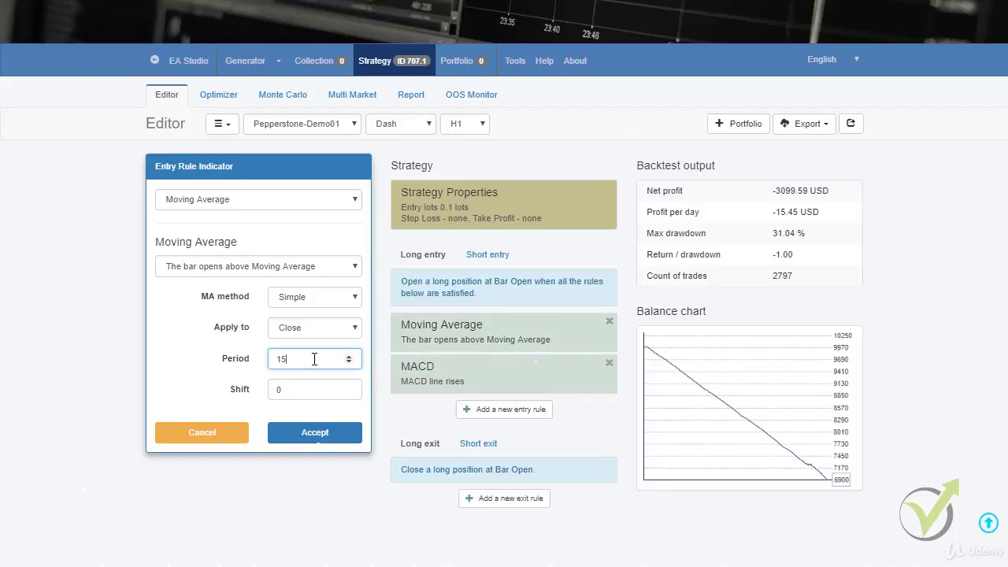
{"action": "left_click_drag", "start_coordinate": [315, 359], "coordinate": [264, 360]}
{"action": "type", "text": "4"}
{"action": "left_click", "coordinate": [315, 434]}
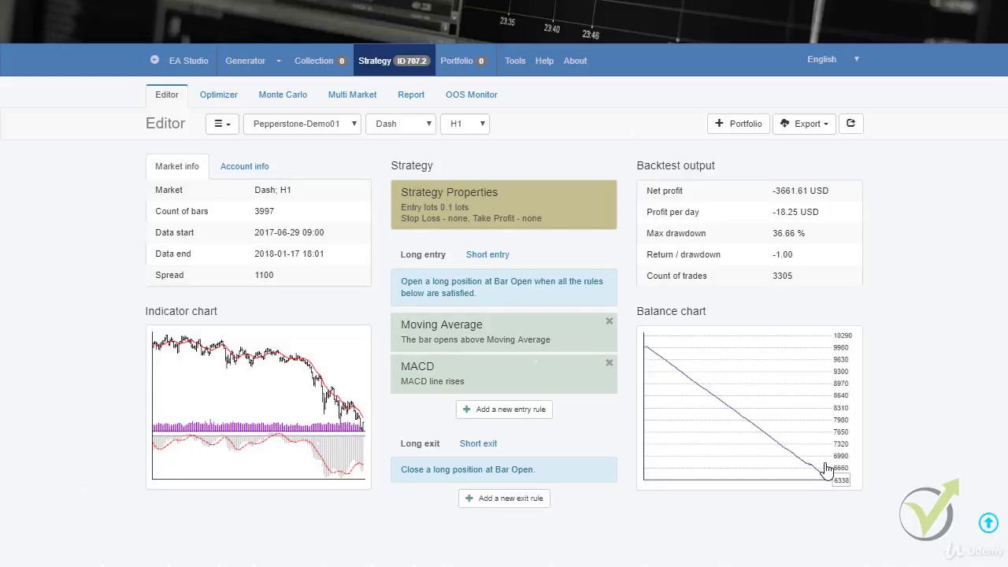
{"action": "left_click", "coordinate": [531, 334]}
Go through the Optimizer to the Multi Market test, which lists only Dash H1.
{"action": "left_click", "coordinate": [232, 96]}
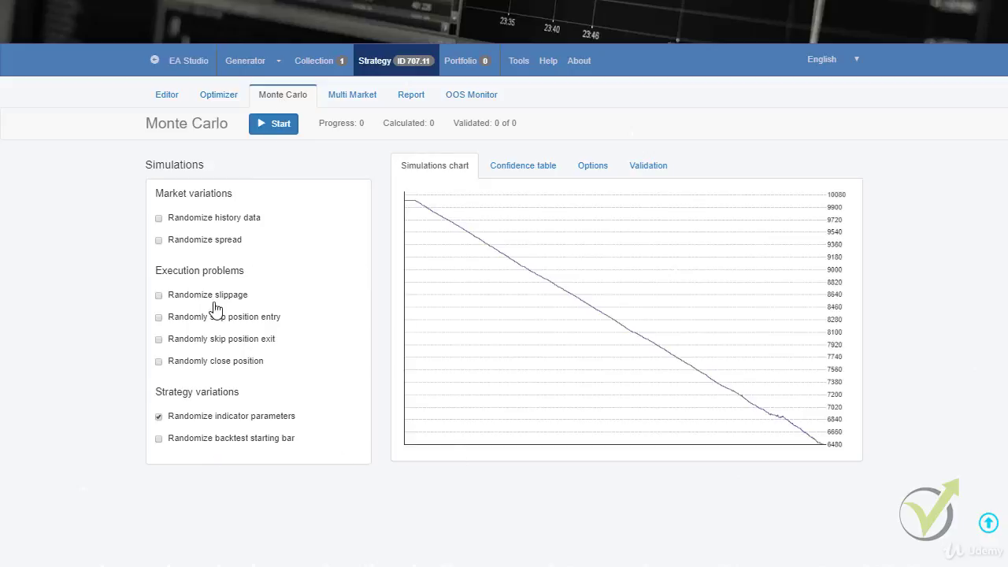
{"action": "left_click", "coordinate": [361, 100]}
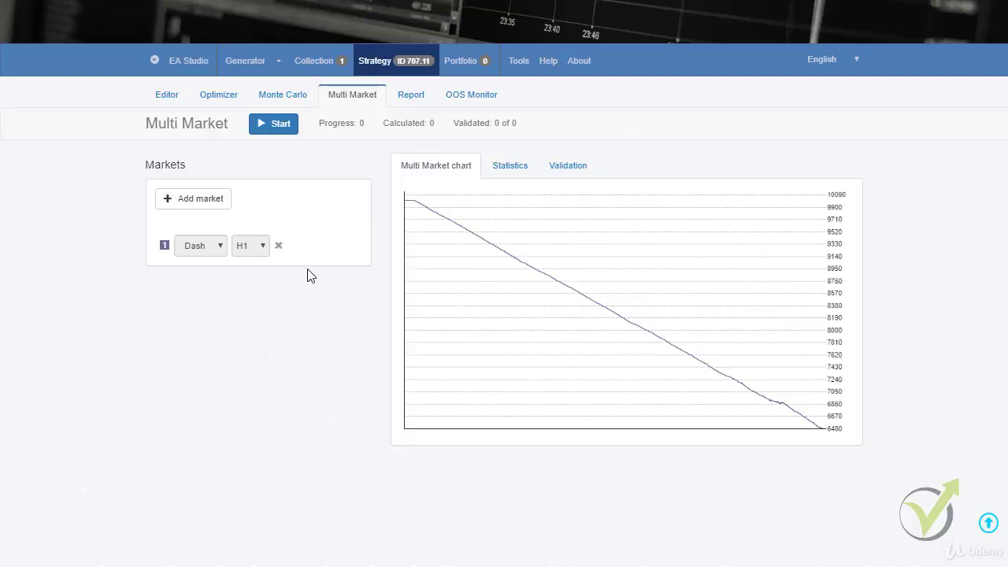
Add Bitcoin H1, Ethereum H1 and Litecoin H1 markets, then show the Report statistics.
{"action": "left_click", "coordinate": [207, 205]}
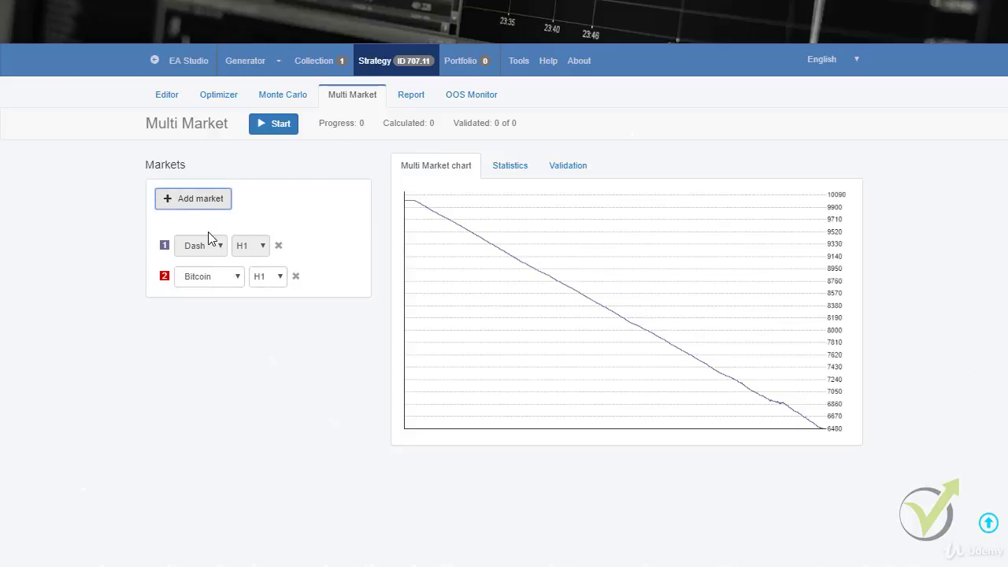
{"action": "left_click", "coordinate": [207, 204]}
{"action": "left_click", "coordinate": [207, 204]}
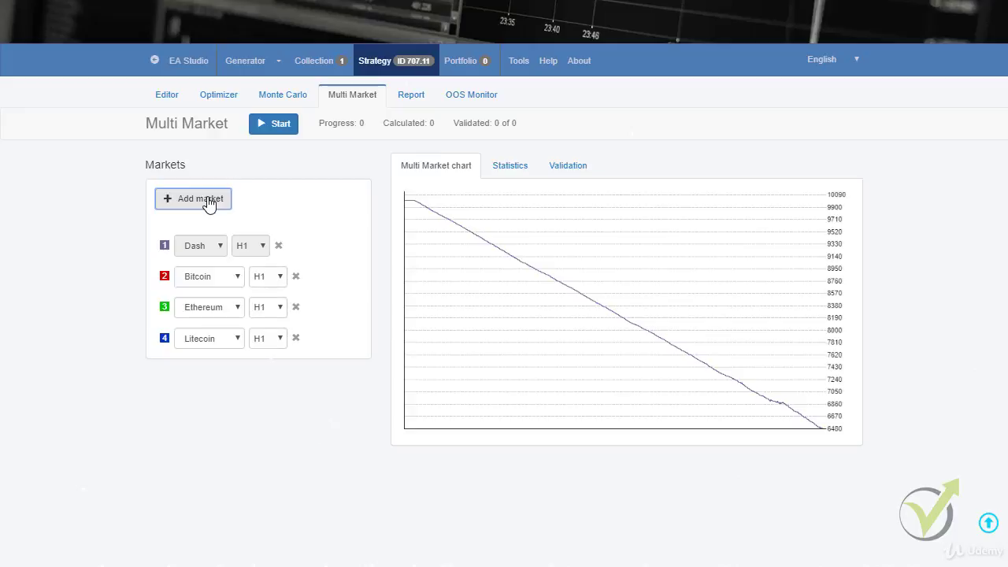
{"action": "left_click", "coordinate": [412, 101]}
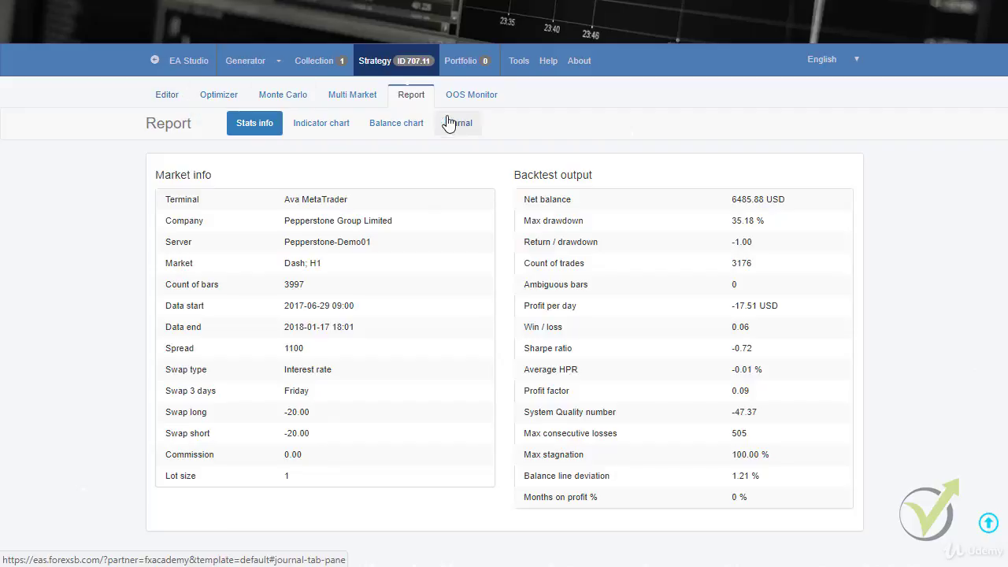
Return to the Editor and open the Portfolio summary holding 0 strategies.
{"action": "left_click", "coordinate": [160, 101]}
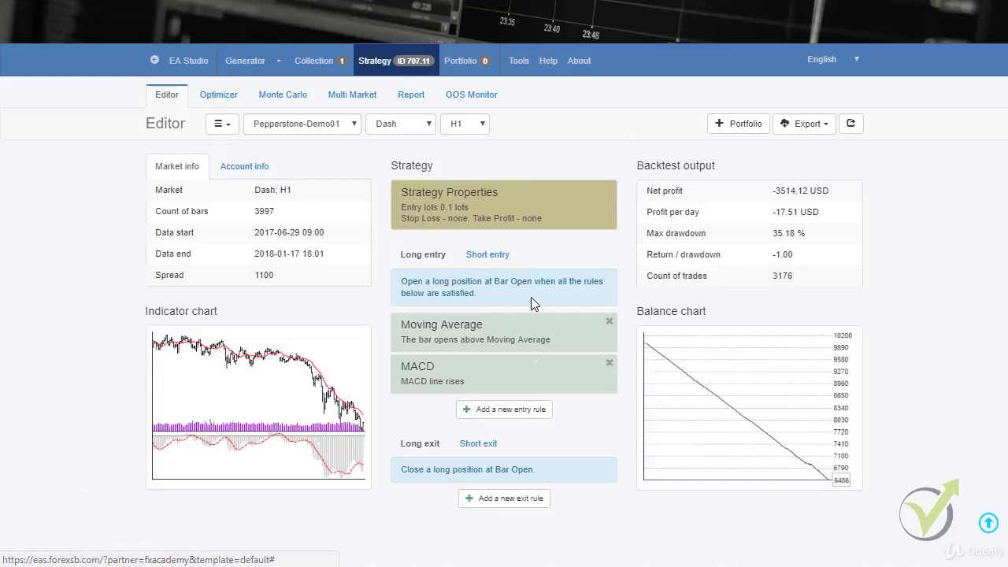
{"action": "left_click", "coordinate": [477, 68]}
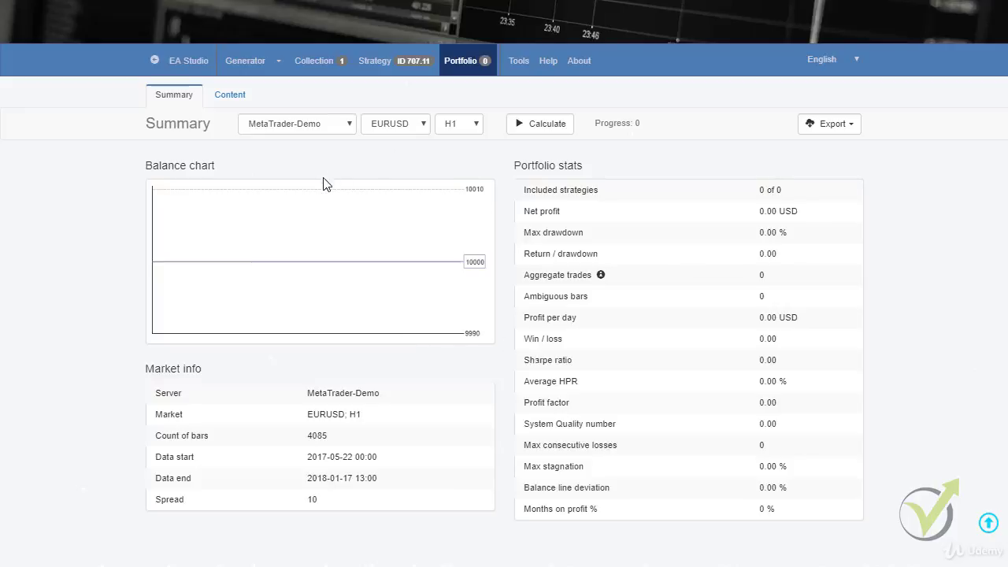
Look over the Generator, Collection and Strategy pages.
{"action": "left_click", "coordinate": [239, 64]}
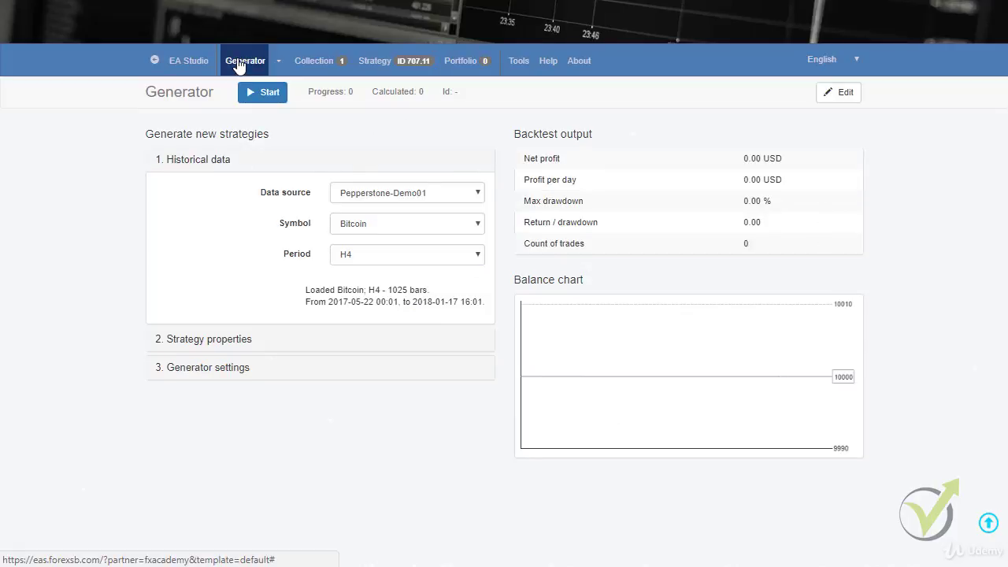
{"action": "left_click", "coordinate": [313, 63]}
{"action": "left_click", "coordinate": [386, 65]}
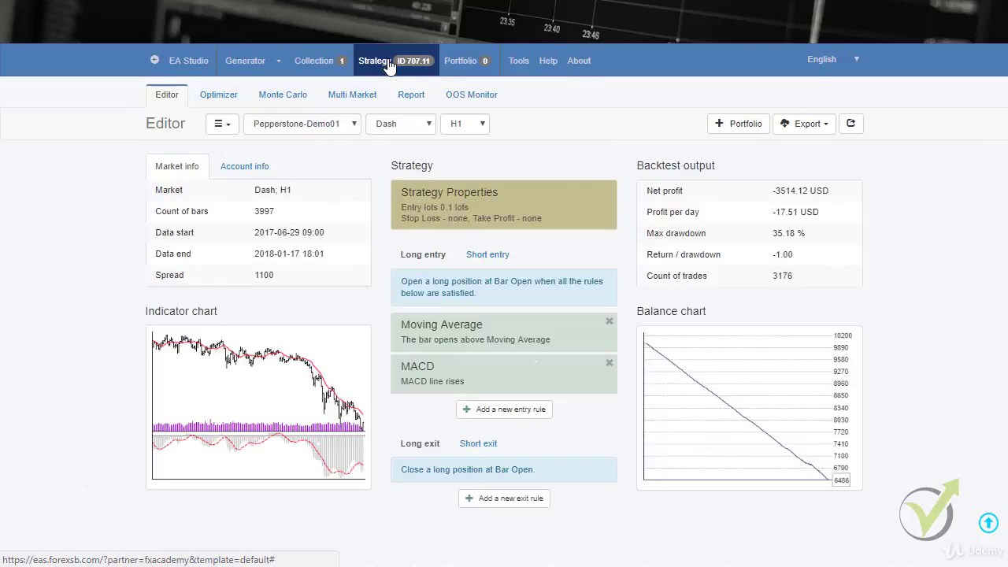
{"action": "left_click", "coordinate": [315, 63]}
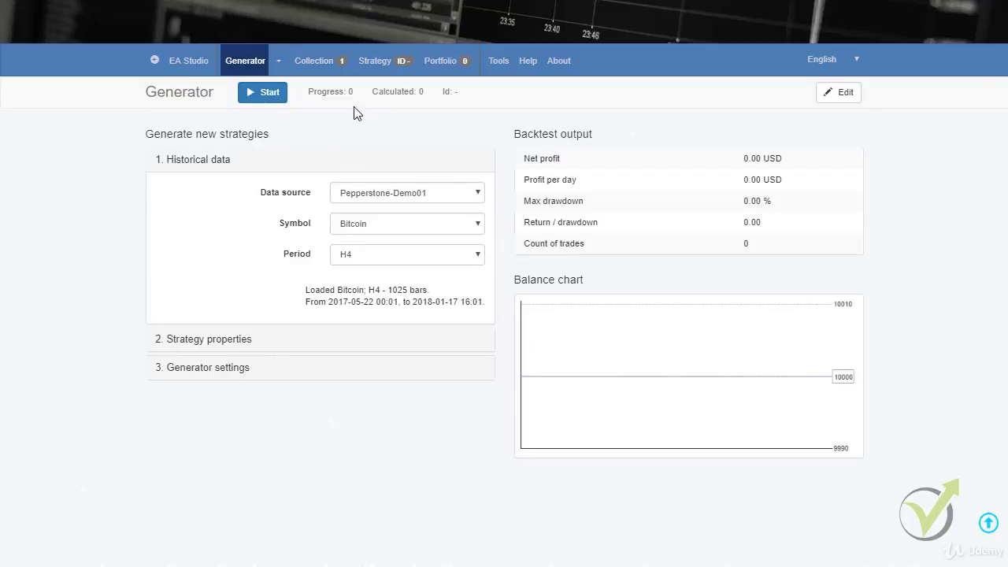
Switch the historical data period to H1, loading 4094 Pepperstone-Demo01 Bitcoin bars.
{"action": "left_click", "coordinate": [385, 260]}
{"action": "left_click", "coordinate": [389, 316]}
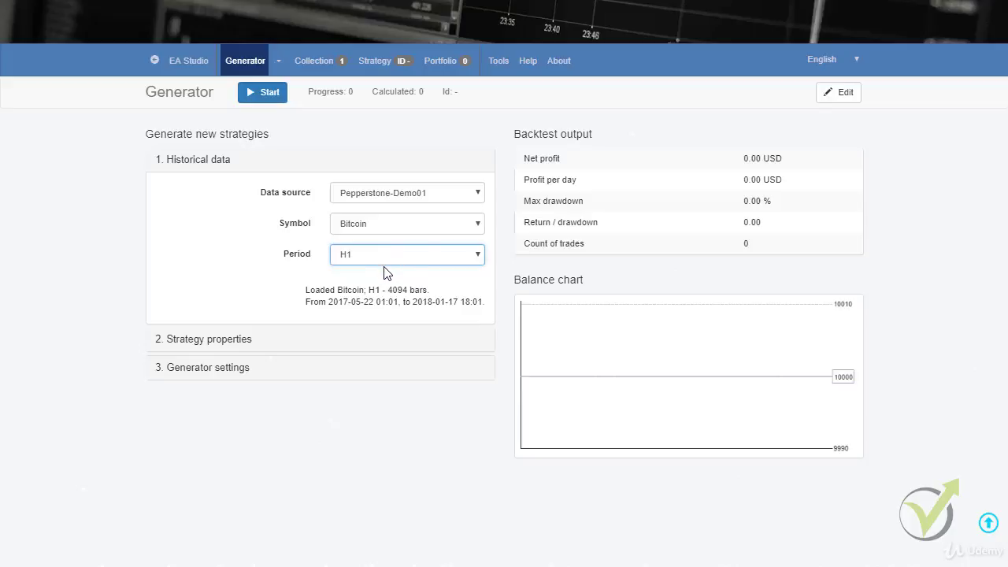
{"action": "left_click", "coordinate": [215, 342]}
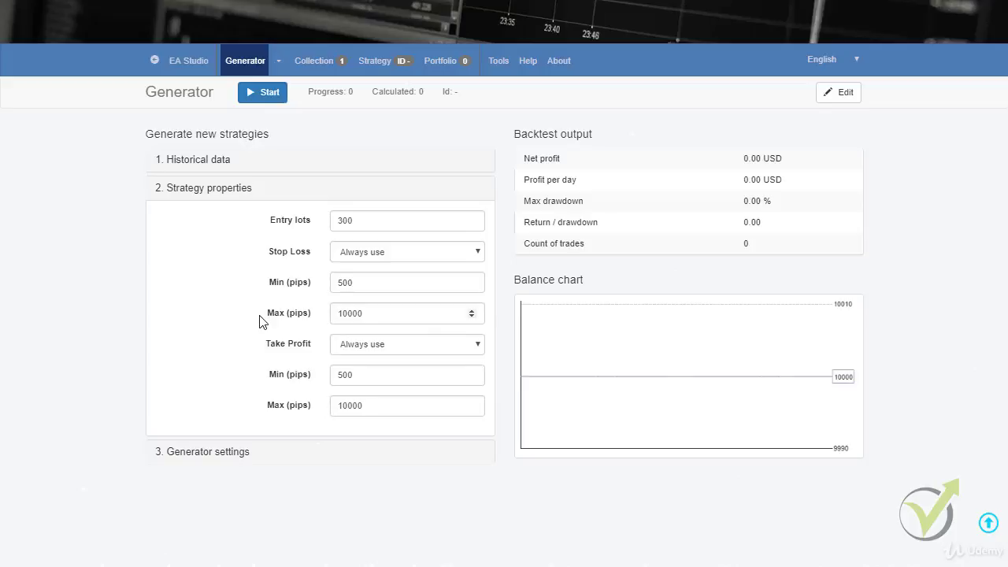
Change the strategy's Entry lots to 0.1.
{"action": "double_click", "coordinate": [344, 220]}
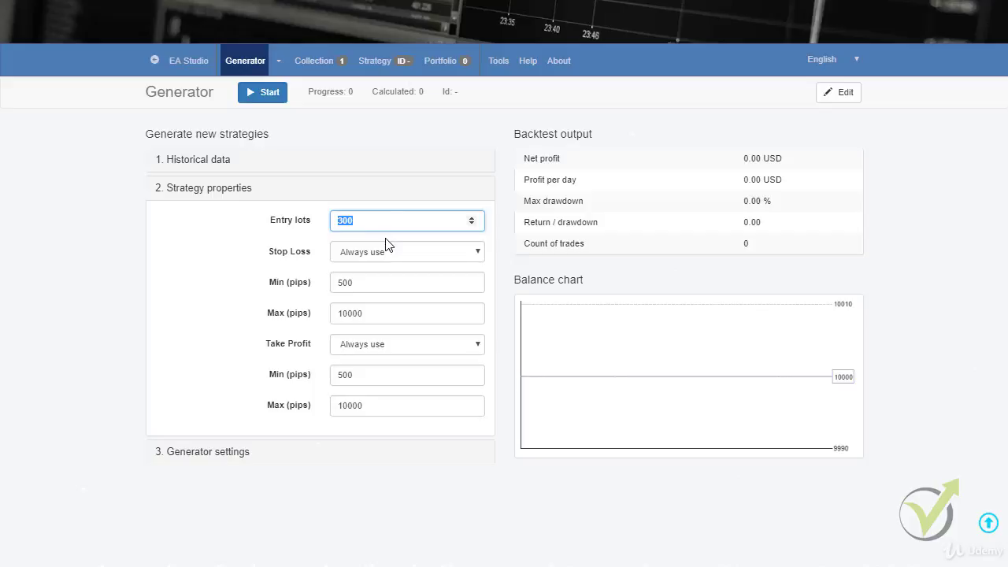
{"action": "type", "text": "0.1"}
{"action": "left_click", "coordinate": [384, 260]}
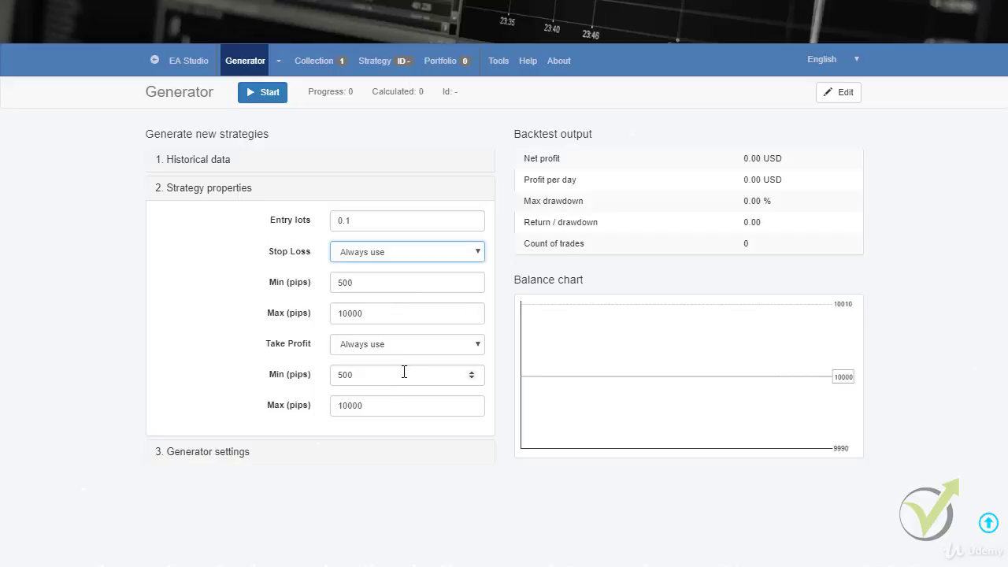
Toggle Stop Loss to Do not use and back to Always use.
{"action": "left_click", "coordinate": [395, 256]}
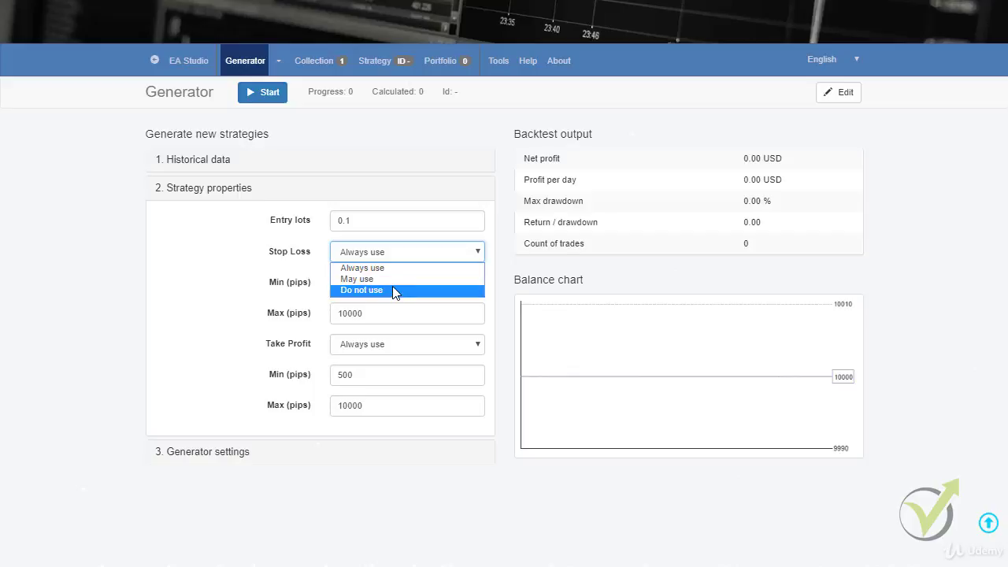
{"action": "left_click", "coordinate": [393, 289]}
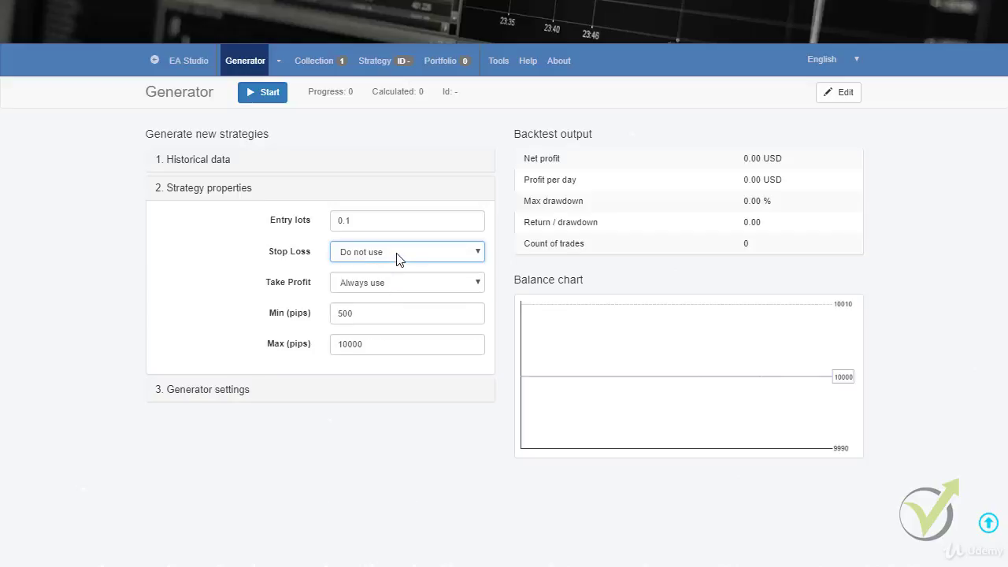
{"action": "left_click", "coordinate": [397, 259]}
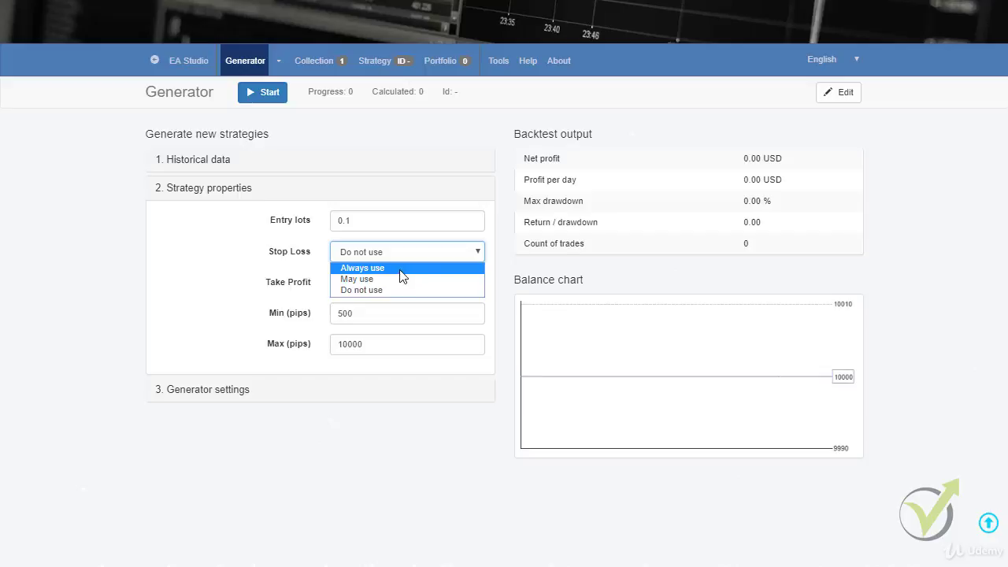
{"action": "left_click", "coordinate": [401, 268]}
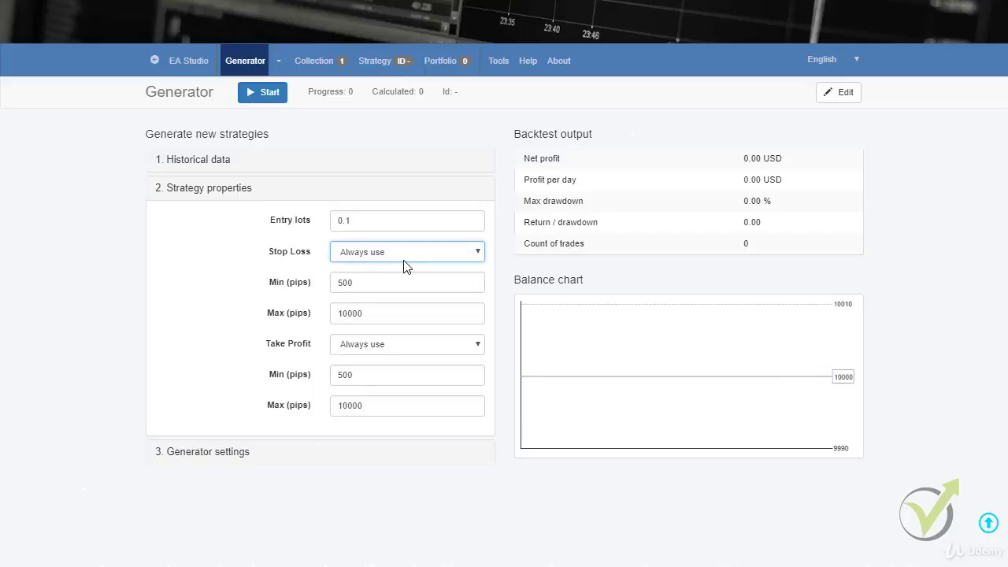
{"action": "left_click", "coordinate": [374, 282]}
Set the Stop Loss range to 10000 minimum and 1000000 maximum pips.
{"action": "double_click", "coordinate": [374, 283]}
{"action": "type", "text": "100"}
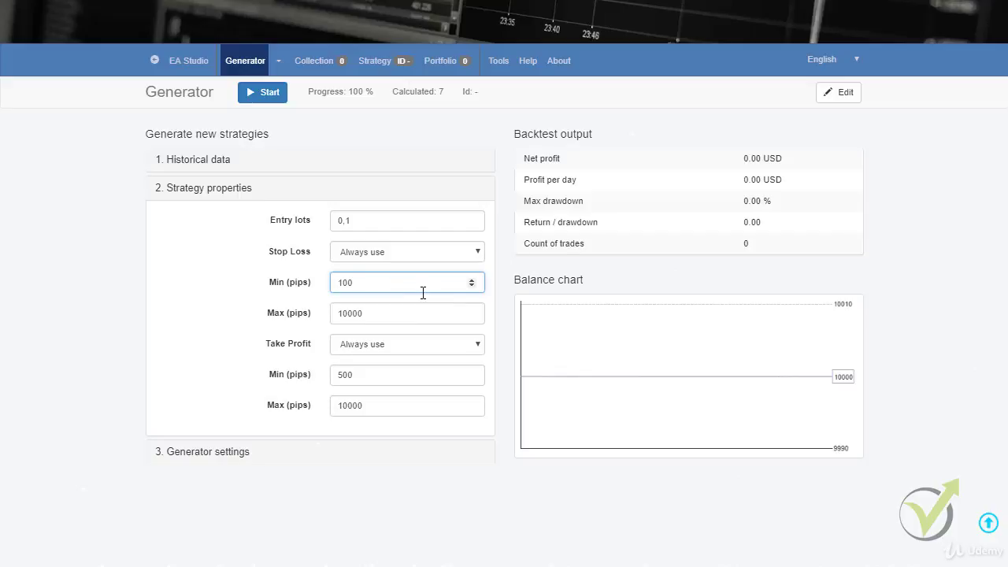
{"action": "type", "text": "00"}
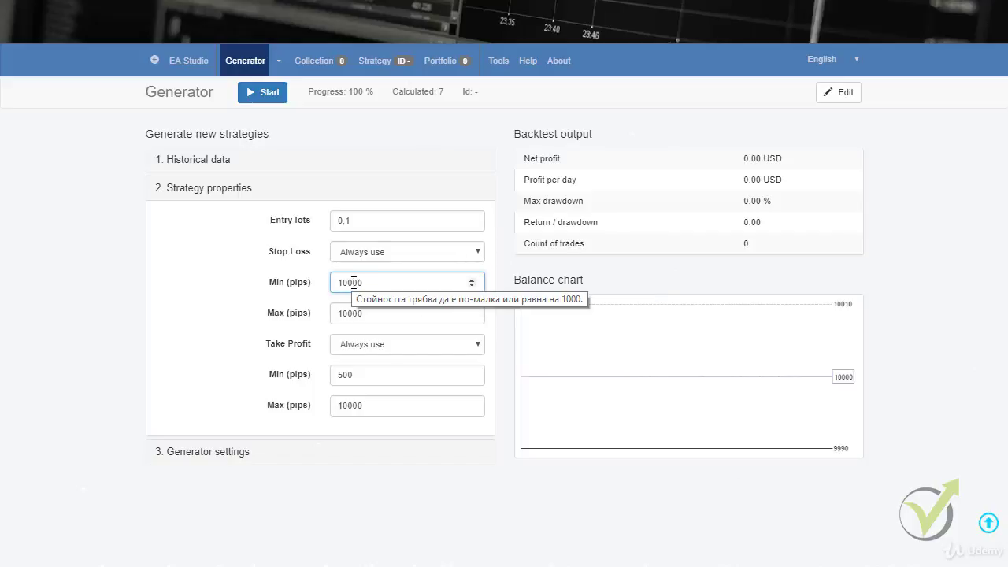
{"action": "left_click", "coordinate": [376, 318]}
{"action": "type", "text": "0"}
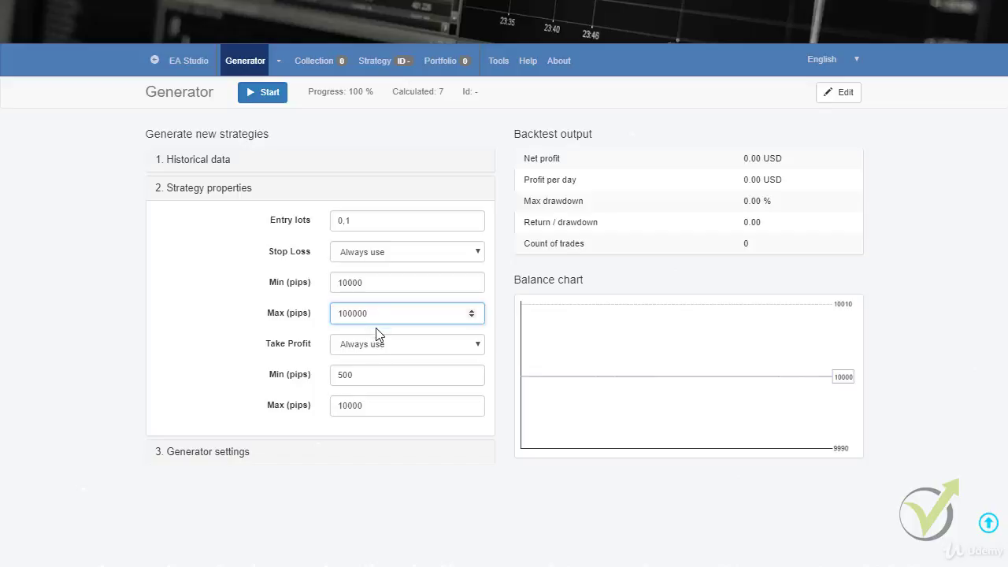
{"action": "type", "text": "0"}
Set the Take Profit range to 10000 minimum and 1000000 maximum pips.
{"action": "double_click", "coordinate": [373, 374]}
{"action": "type", "text": "1000"}
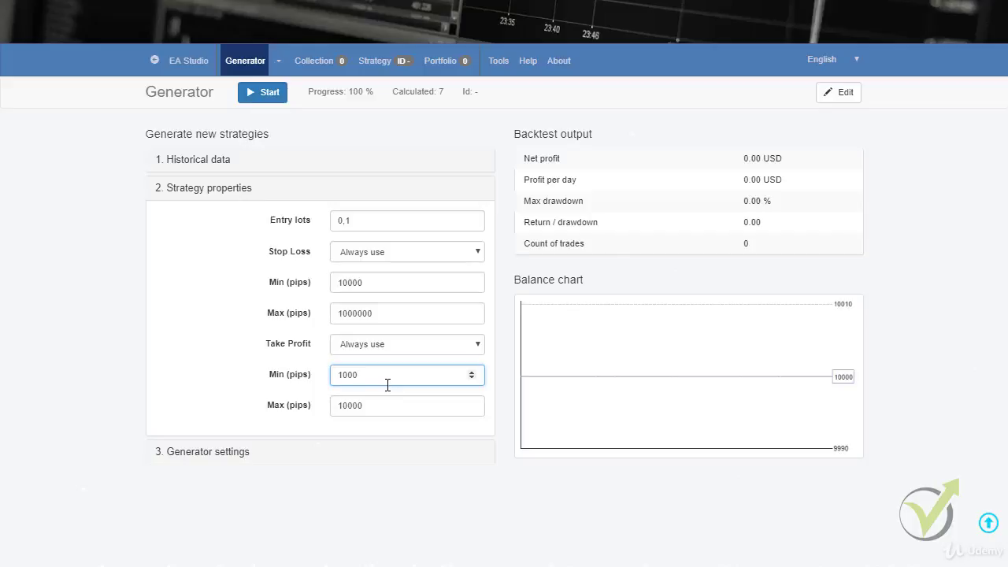
{"action": "type", "text": "0"}
{"action": "left_click", "coordinate": [378, 406]}
{"action": "type", "text": "00"}
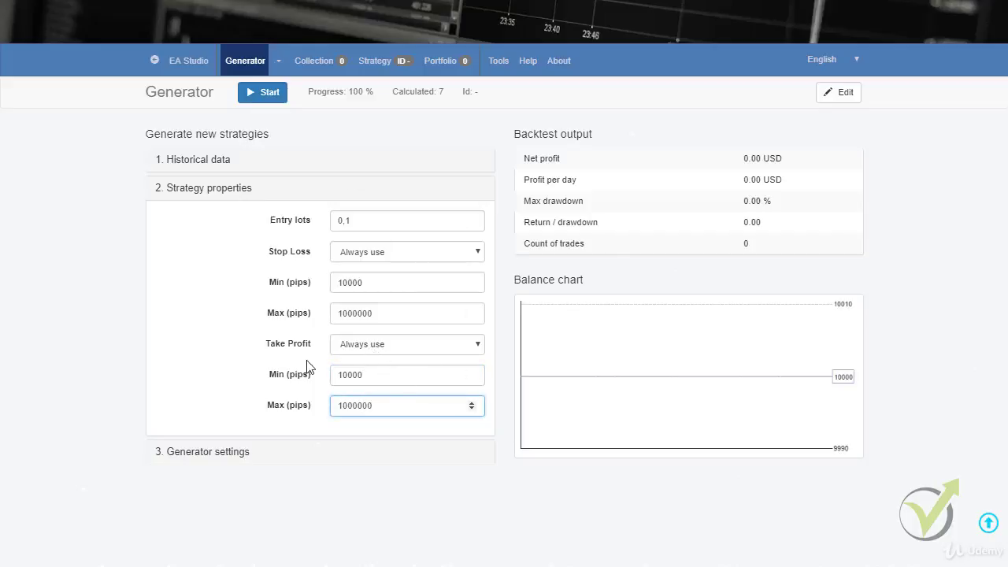
{"action": "left_click", "coordinate": [234, 452]}
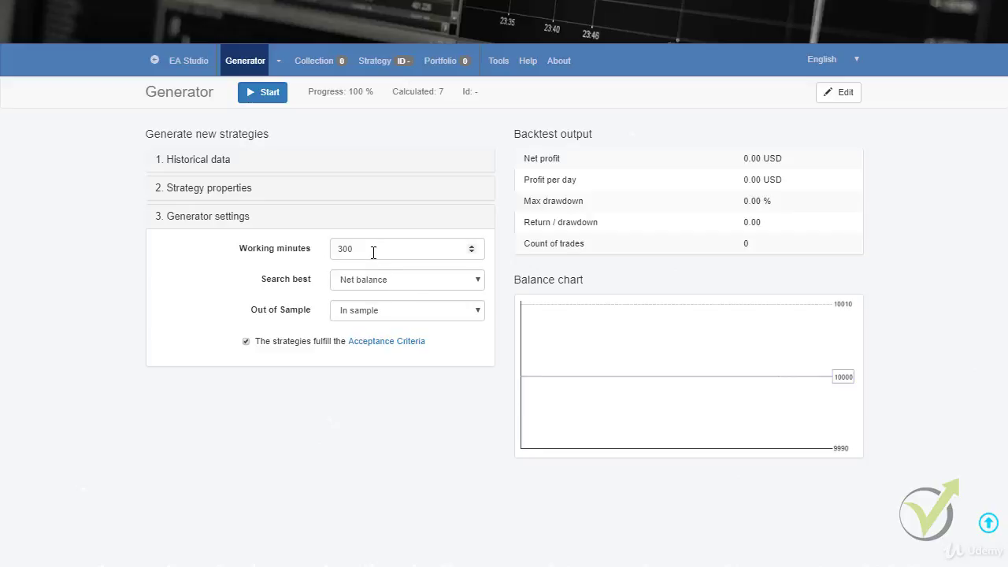
Raise working minutes to 500, keeping Net balance search and In sample data.
{"action": "double_click", "coordinate": [342, 249]}
{"action": "type", "text": "500"}
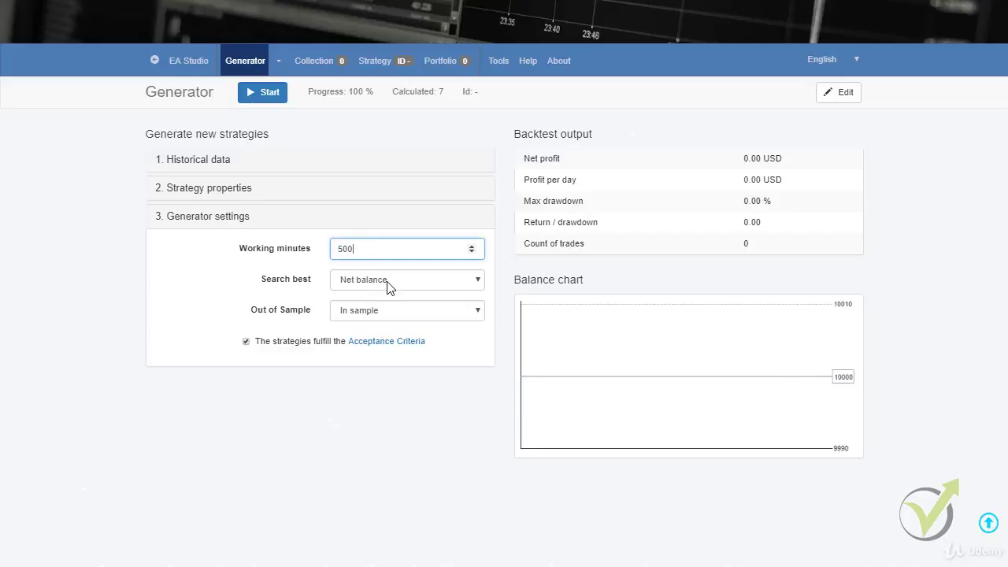
{"action": "left_click", "coordinate": [387, 281]}
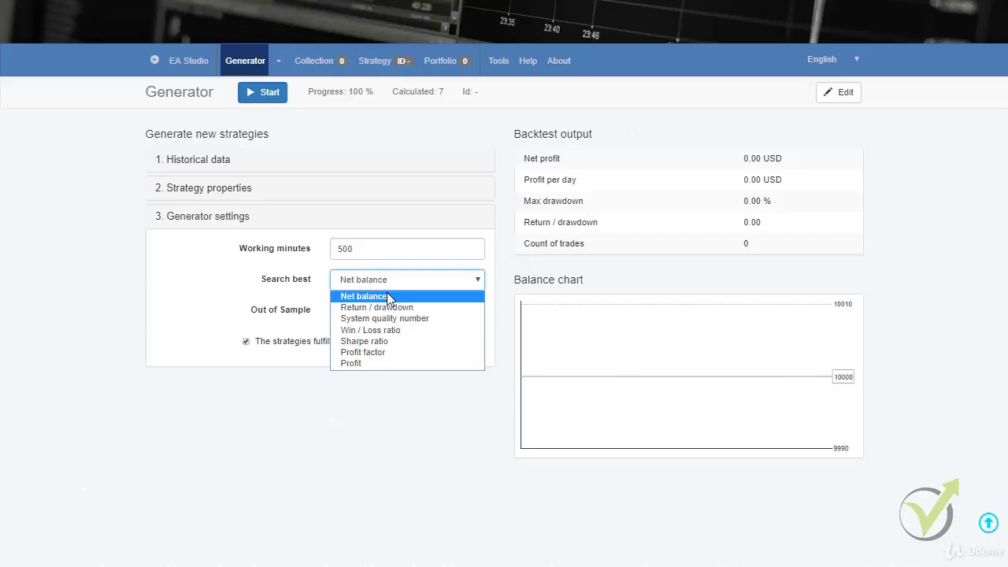
{"action": "left_click", "coordinate": [387, 296]}
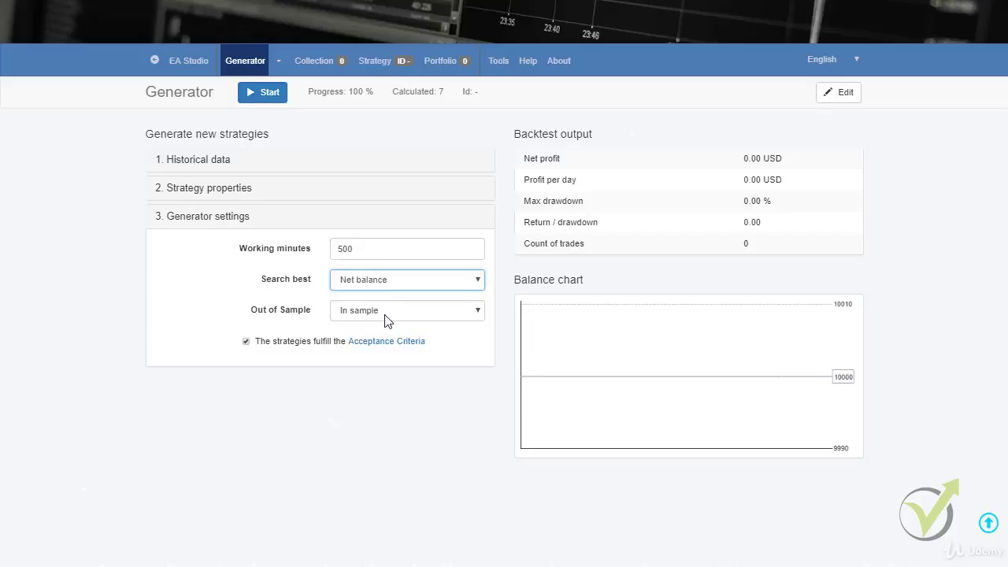
{"action": "left_click", "coordinate": [385, 314]}
{"action": "left_click", "coordinate": [384, 317]}
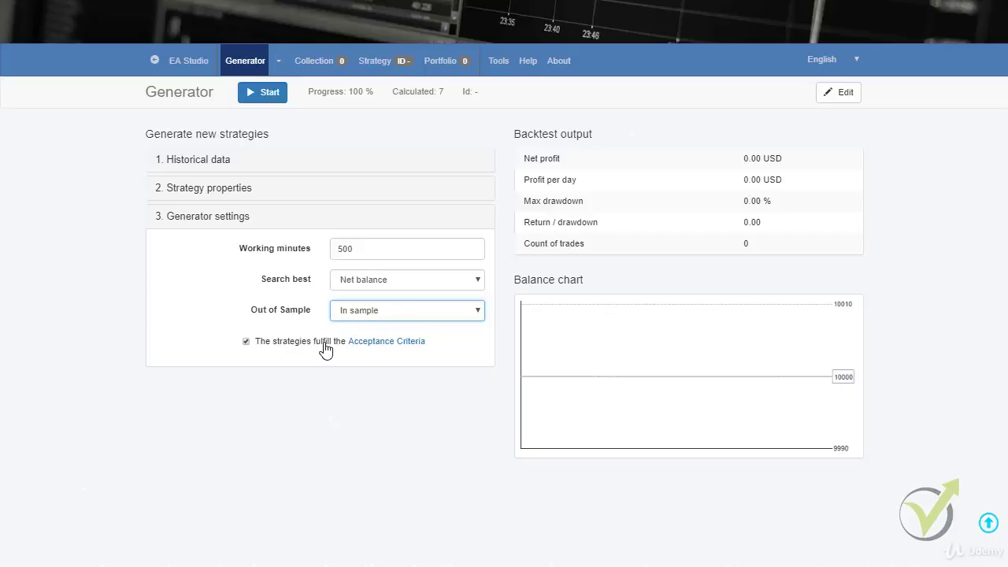
{"action": "left_click", "coordinate": [385, 345]}
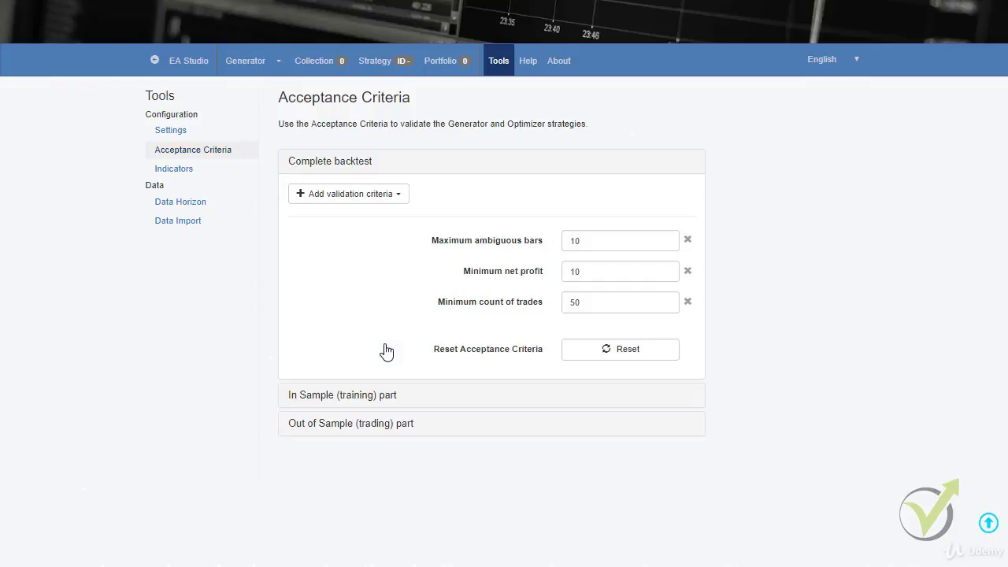
{"action": "left_click", "coordinate": [392, 202]}
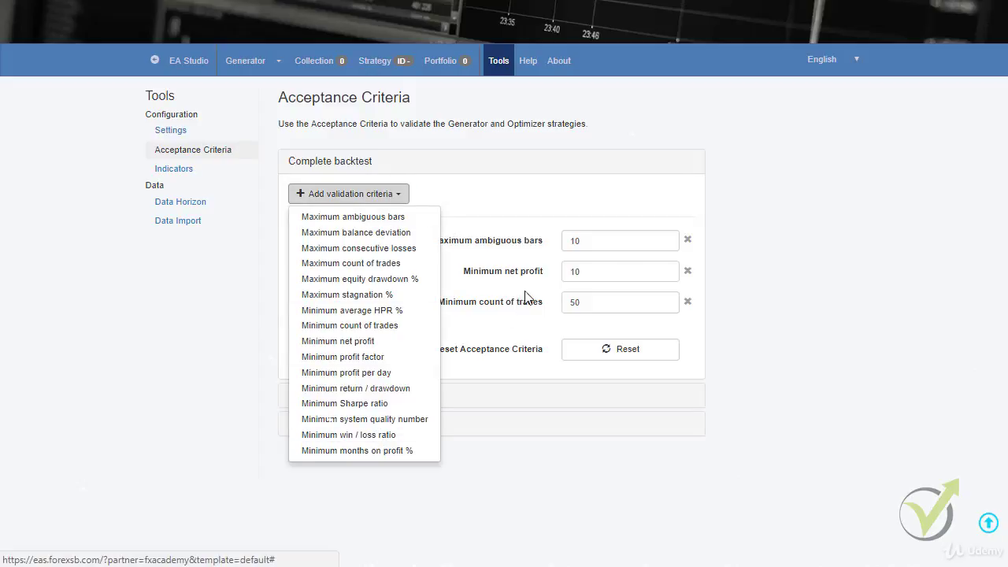
{"action": "left_click", "coordinate": [595, 243]}
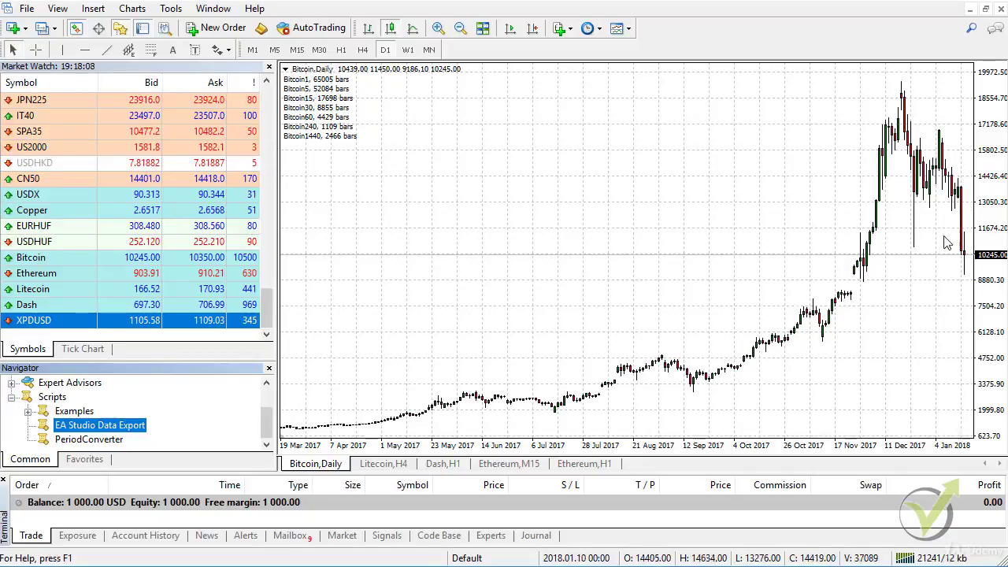
Zoom the MetaTrader 4 Bitcoin chart, switch it to H1 and jump to the latest bars.
{"action": "left_click", "coordinate": [439, 28]}
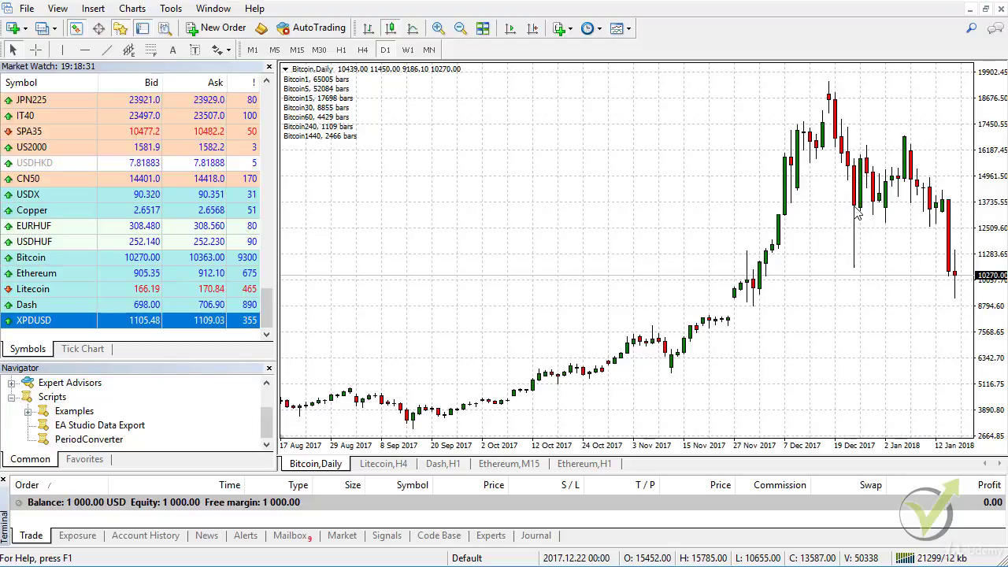
{"action": "mouse_move", "coordinate": [856, 209]}
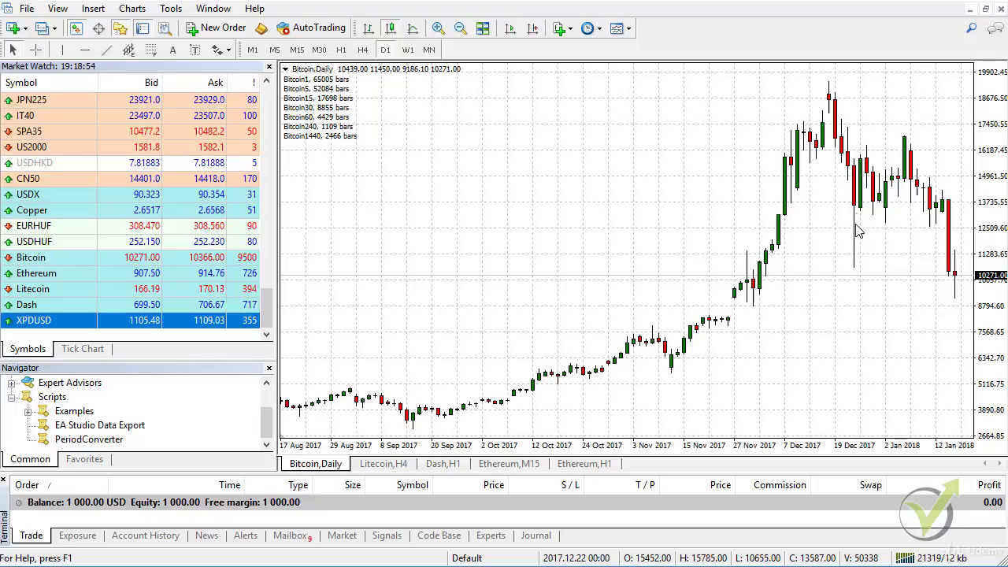
{"action": "left_click", "coordinate": [340, 49]}
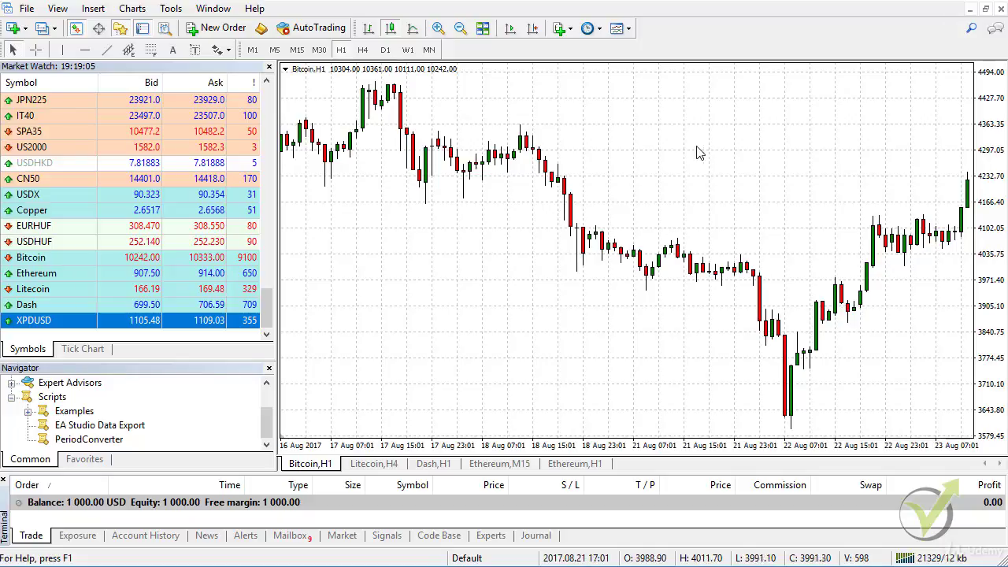
{"action": "key", "text": "End"}
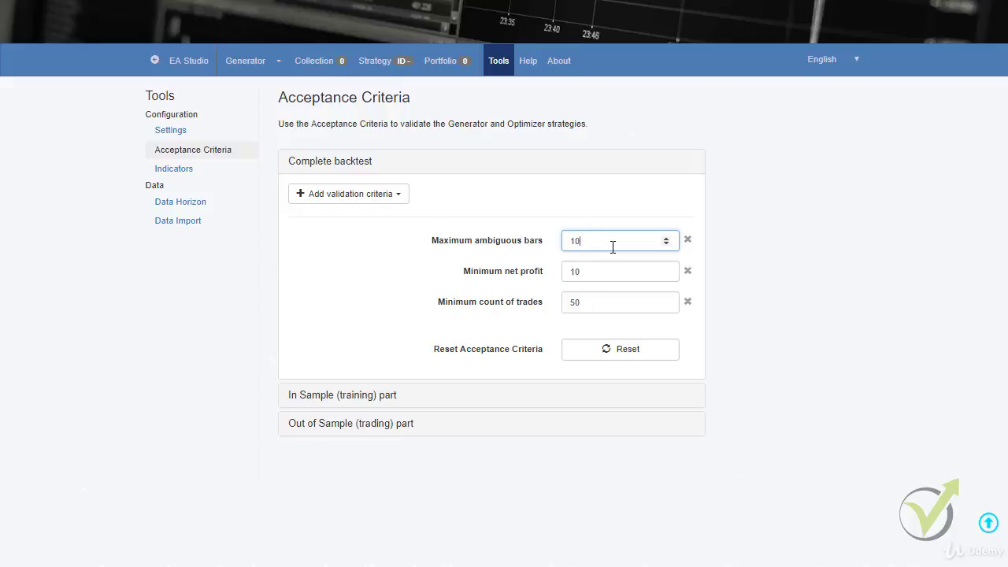
Set Minimum net profit to 100, adding no validation criteria, and return to the Generator.
{"action": "left_click", "coordinate": [609, 274]}
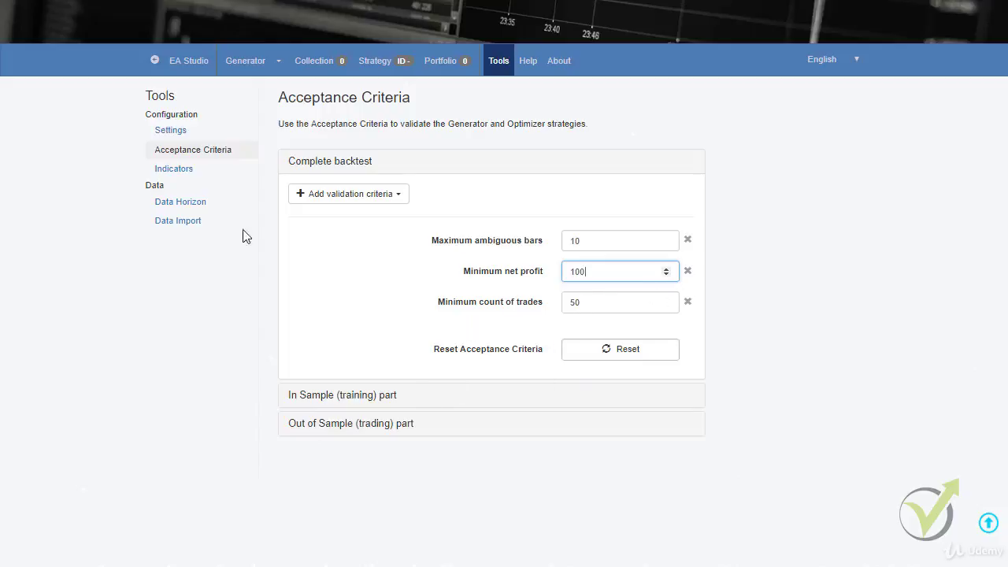
{"action": "left_click", "coordinate": [394, 196]}
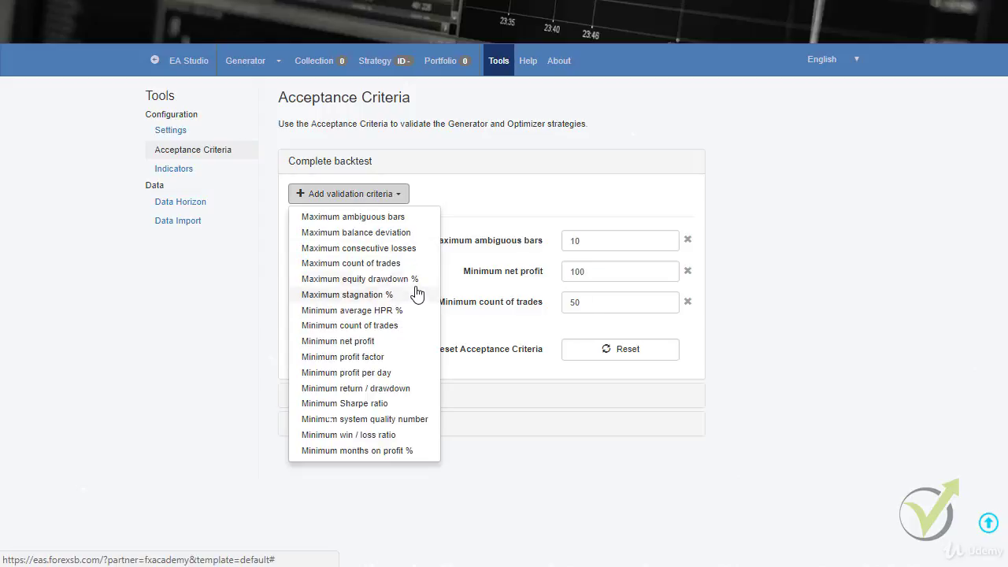
{"action": "left_click", "coordinate": [487, 208]}
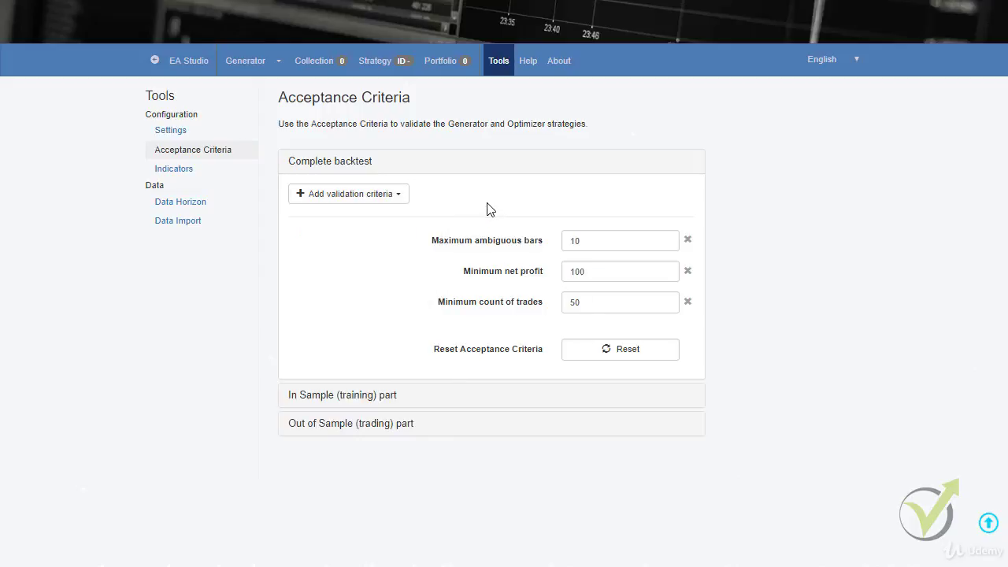
{"action": "left_click", "coordinate": [259, 66]}
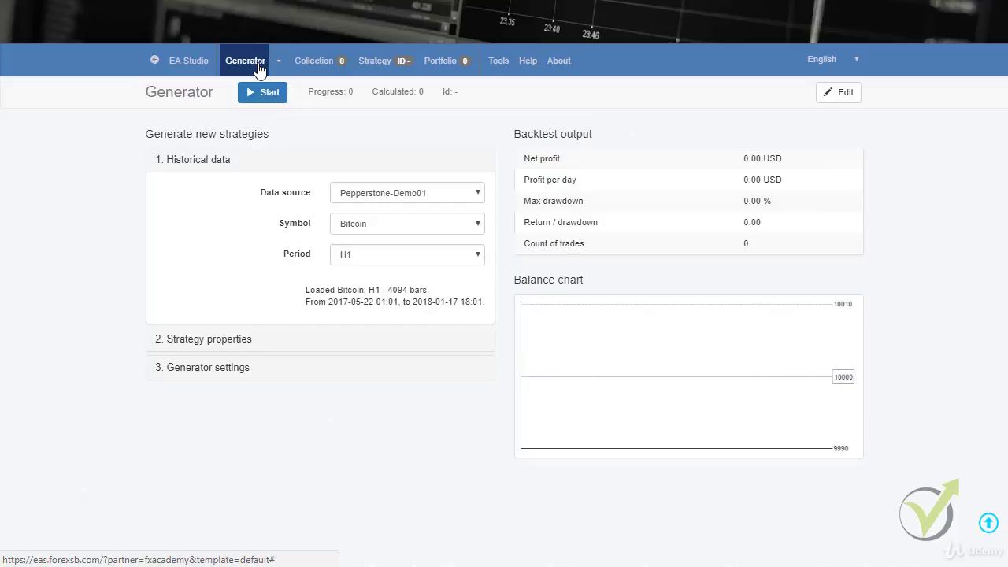
Start generating strategies and recalculate the collection, which reaches 14 Bitcoin H1 strategies.
{"action": "left_click", "coordinate": [232, 376]}
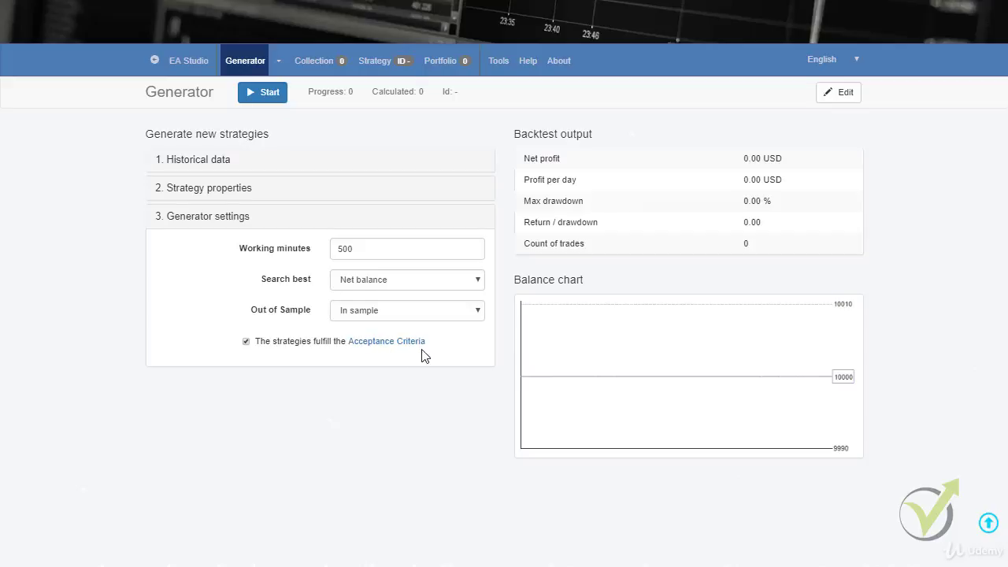
{"action": "left_click", "coordinate": [315, 218]}
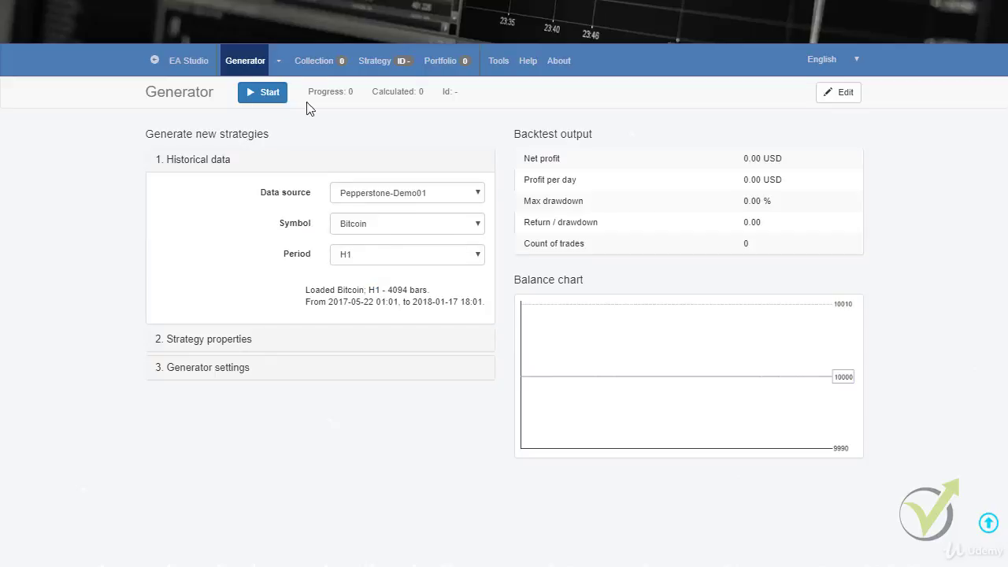
{"action": "left_click", "coordinate": [277, 93]}
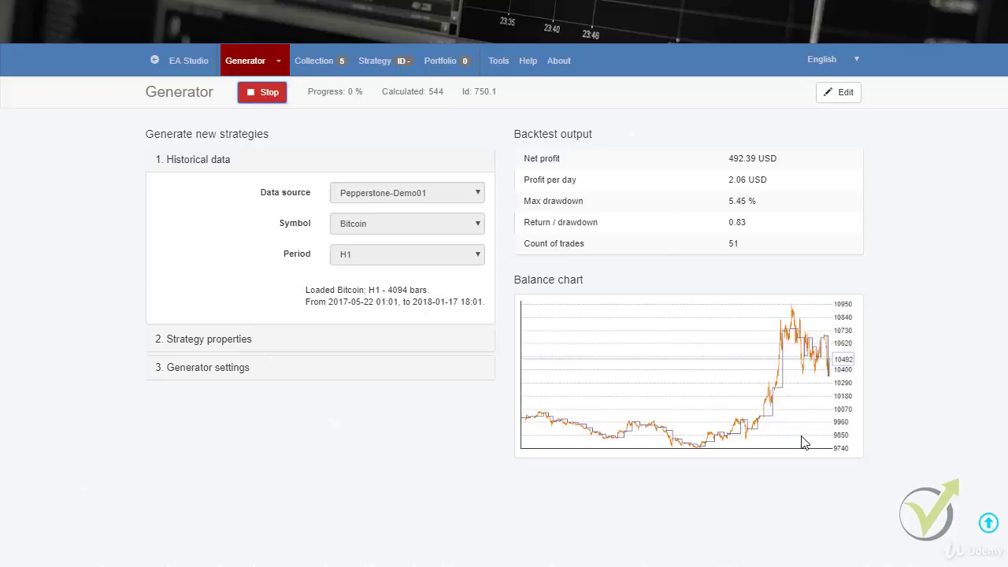
{"action": "left_click", "coordinate": [326, 64]}
{"action": "left_click", "coordinate": [364, 92]}
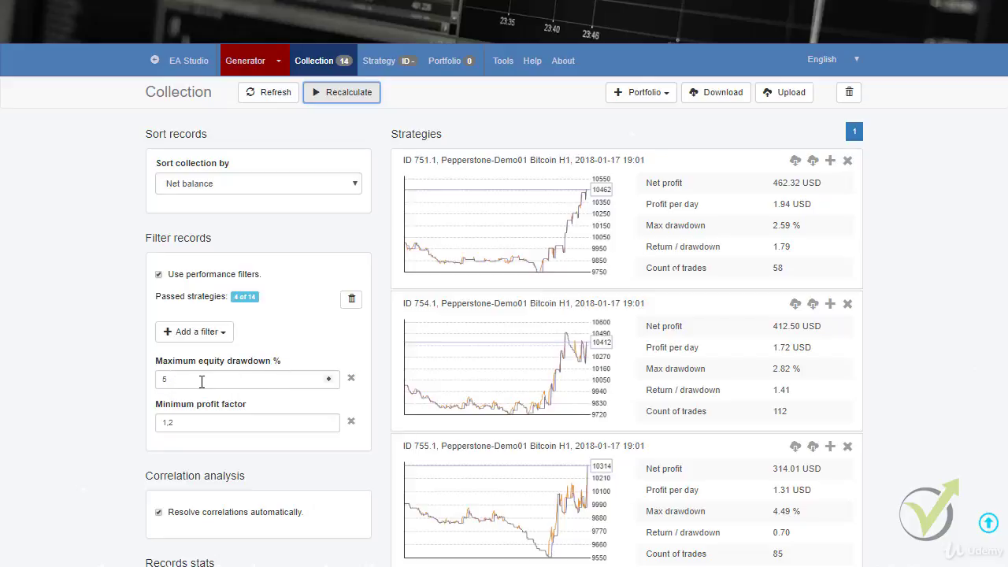
Delete the equity drawdown and profit factor filters and scroll through all 15 passing strategies.
{"action": "left_click", "coordinate": [352, 379]}
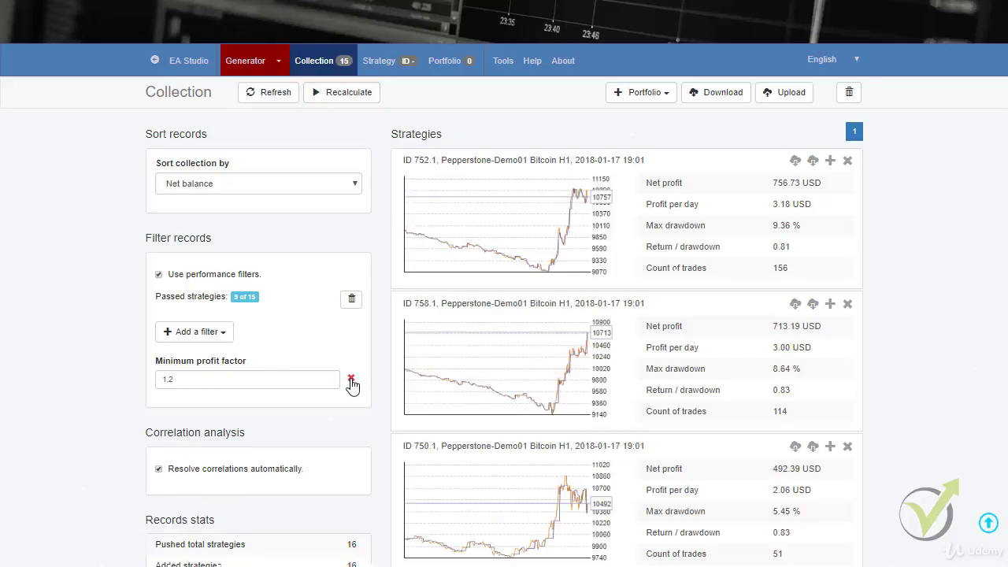
{"action": "left_click", "coordinate": [352, 380]}
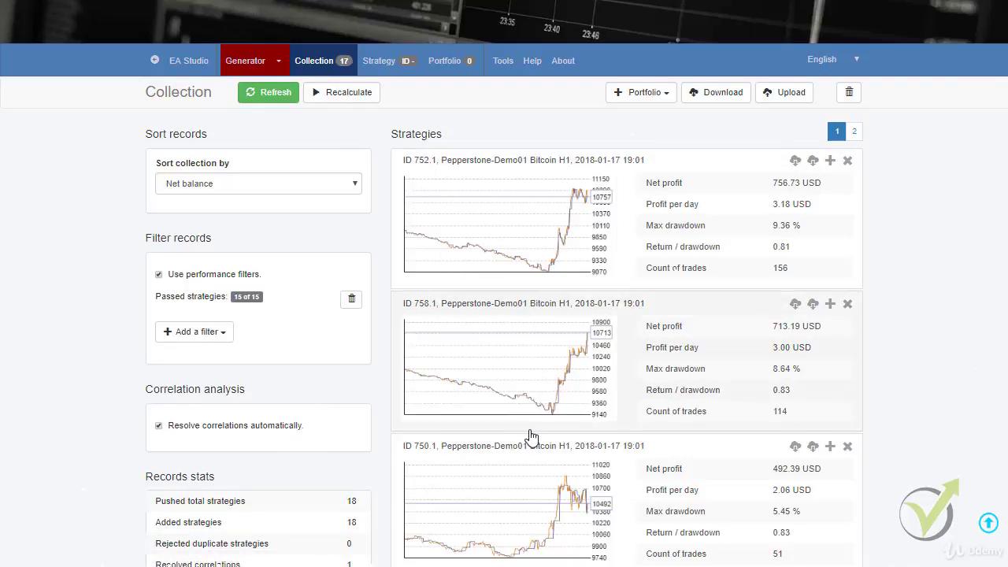
{"action": "scroll", "coordinate": [534, 425], "scroll_direction": "down", "scroll_amount": 3}
{"action": "scroll", "coordinate": [630, 393], "scroll_direction": "up", "scroll_amount": 5}
{"action": "scroll", "coordinate": [732, 331], "scroll_direction": "down", "scroll_amount": 2}
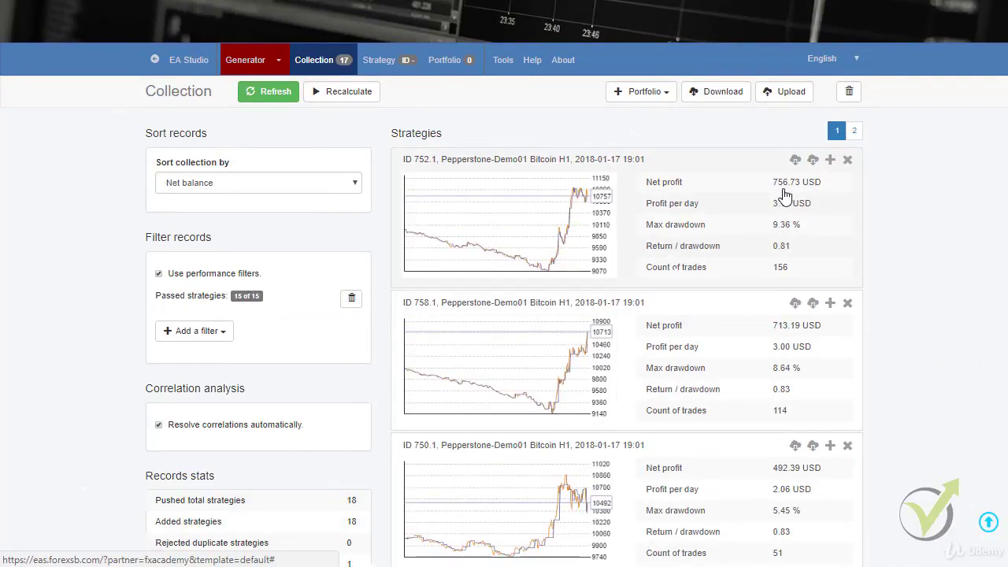
{"action": "scroll", "coordinate": [794, 196], "scroll_direction": "down", "scroll_amount": 5}
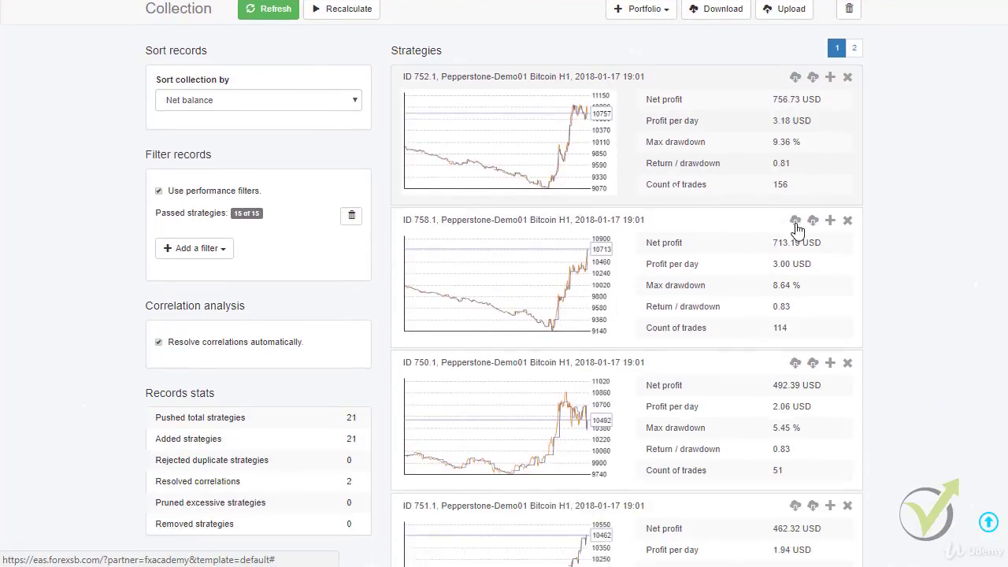
{"action": "scroll", "coordinate": [760, 473], "scroll_direction": "down", "scroll_amount": 1}
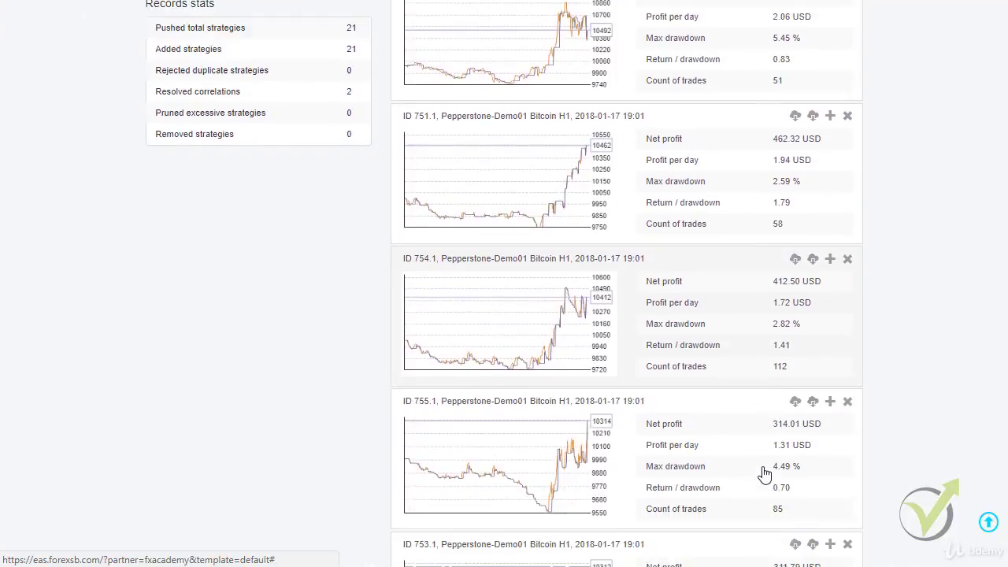
{"action": "scroll", "coordinate": [378, 251], "scroll_direction": "up", "scroll_amount": 2}
{"action": "scroll", "coordinate": [374, 245], "scroll_direction": "up", "scroll_amount": 3}
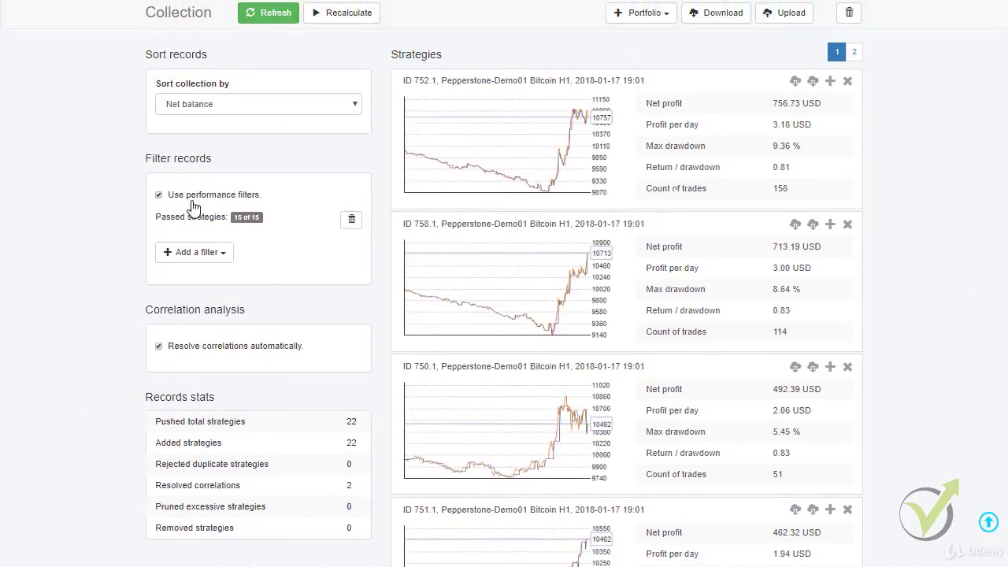
Add a Maximum equity drawdown % filter of 5, leaving 10 of 31 strategies passing.
{"action": "left_click", "coordinate": [221, 255]}
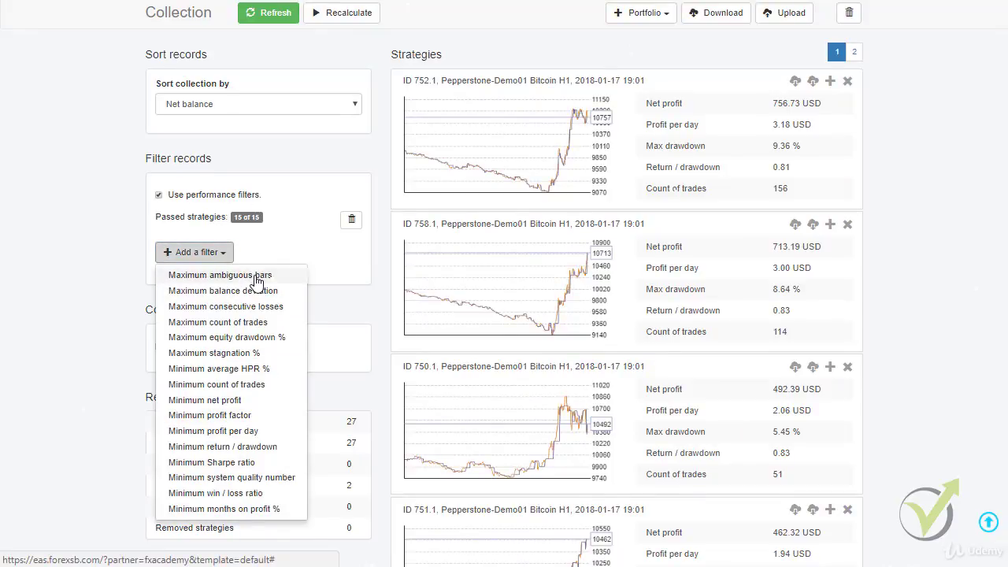
{"action": "left_click", "coordinate": [279, 339]}
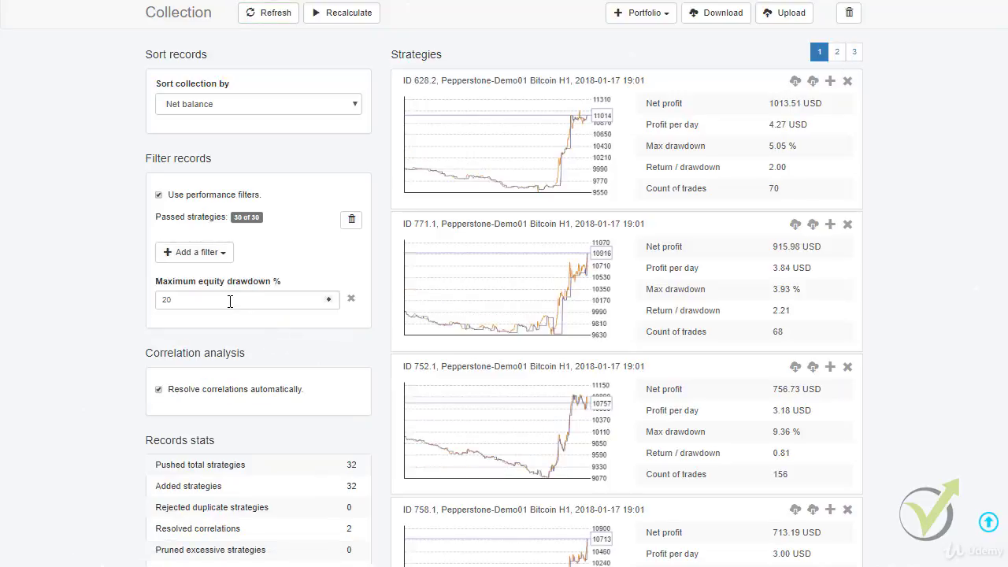
{"action": "left_click_drag", "start_coordinate": [222, 301], "coordinate": [155, 306]}
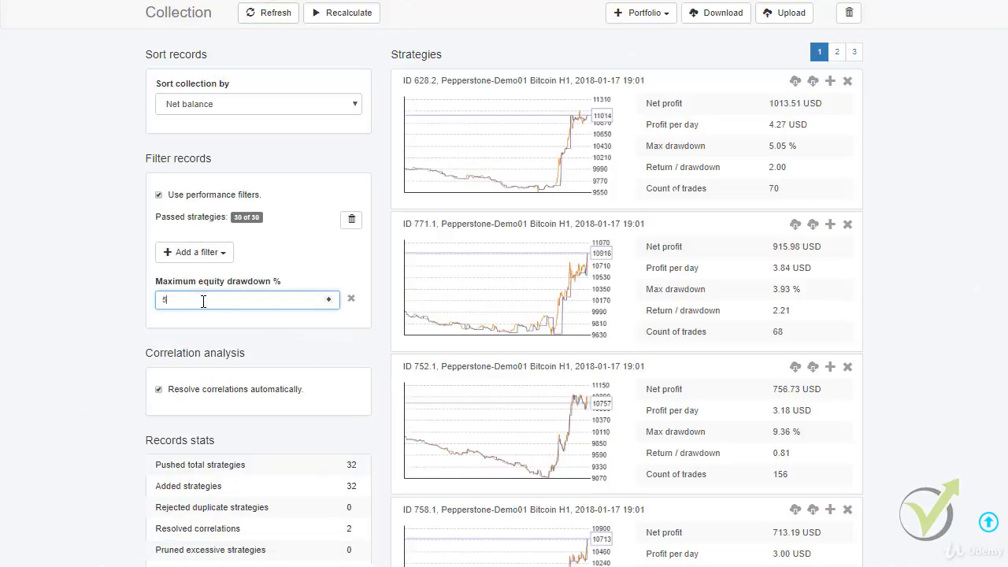
{"action": "left_click", "coordinate": [308, 272]}
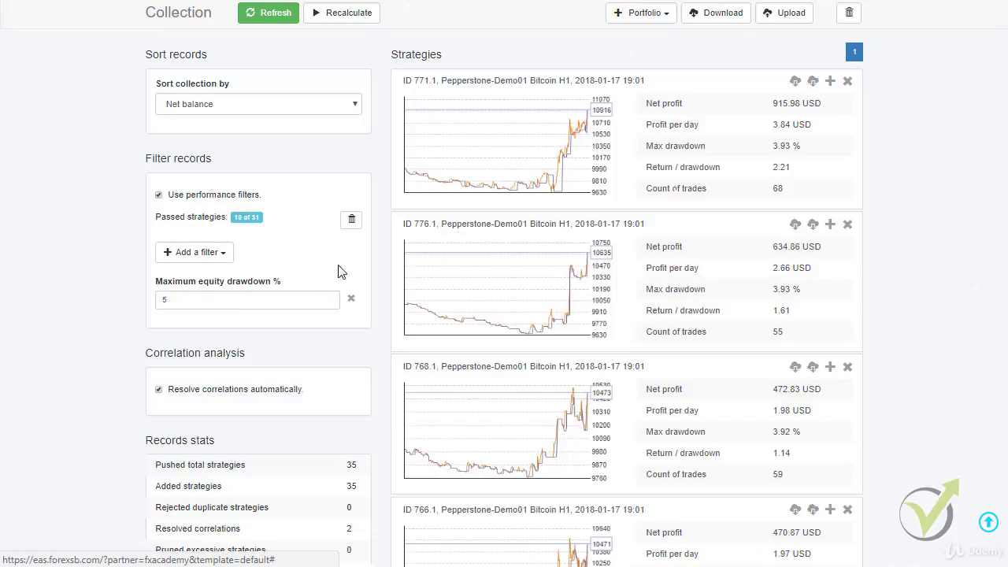
{"action": "left_click", "coordinate": [227, 253]}
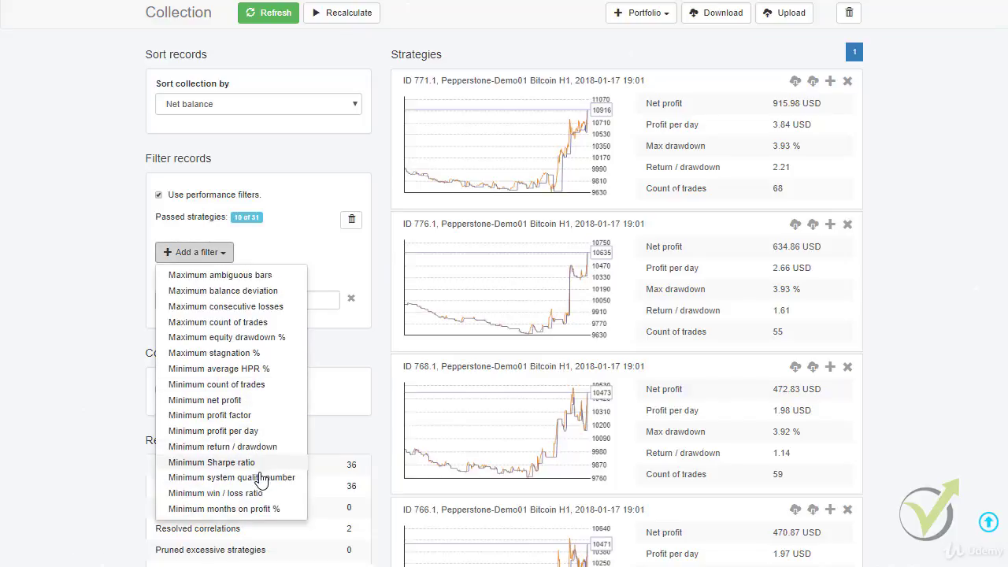
Add a Minimum profit factor filter of 1.5, leaving 5 of 62 strategies passing.
{"action": "left_click", "coordinate": [275, 416]}
{"action": "left_click", "coordinate": [207, 342]}
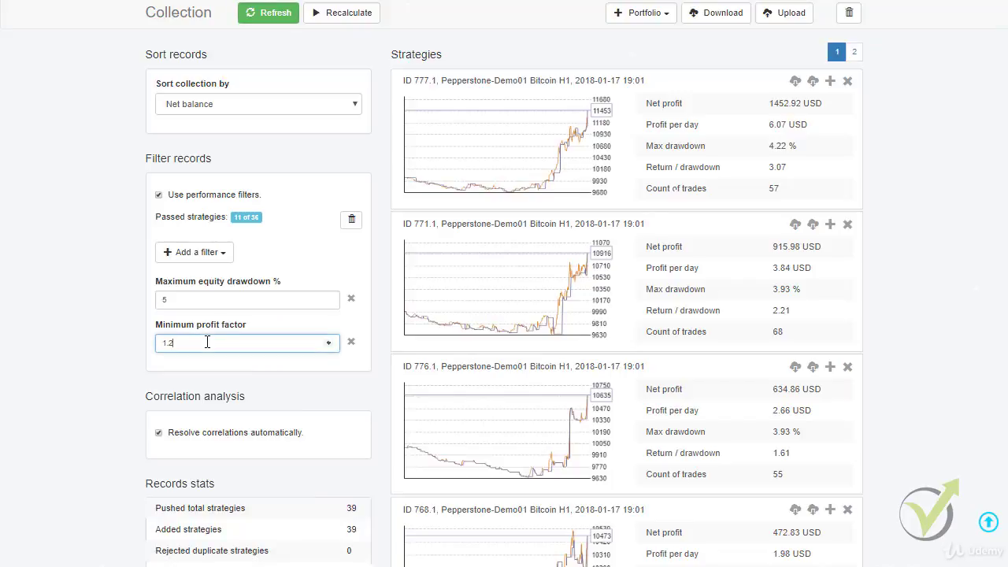
{"action": "type", "text": ".2"}
{"action": "key", "text": "BackSpace"}
{"action": "type", "text": "5"}
{"action": "left_click", "coordinate": [210, 377]}
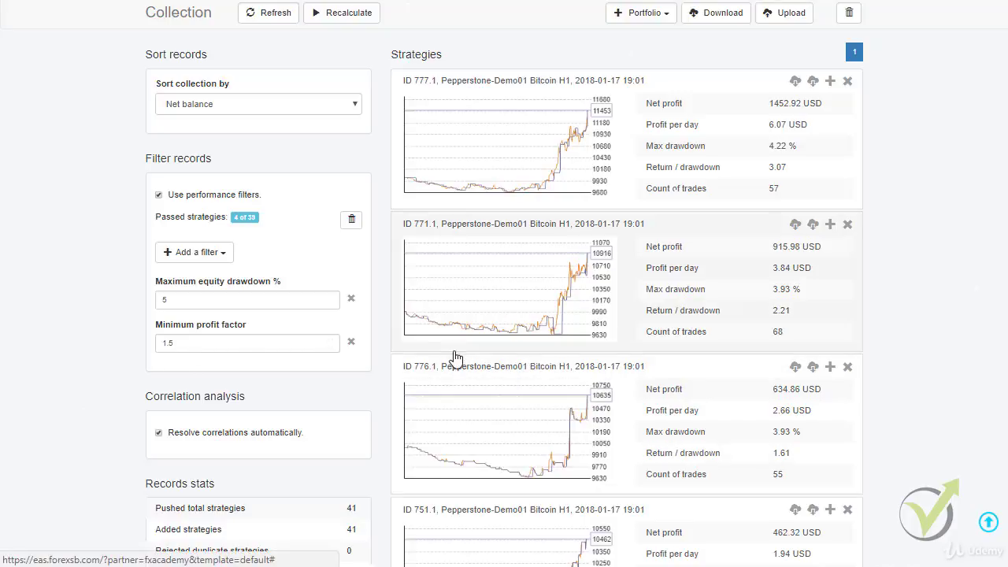
{"action": "left_click", "coordinate": [224, 253]}
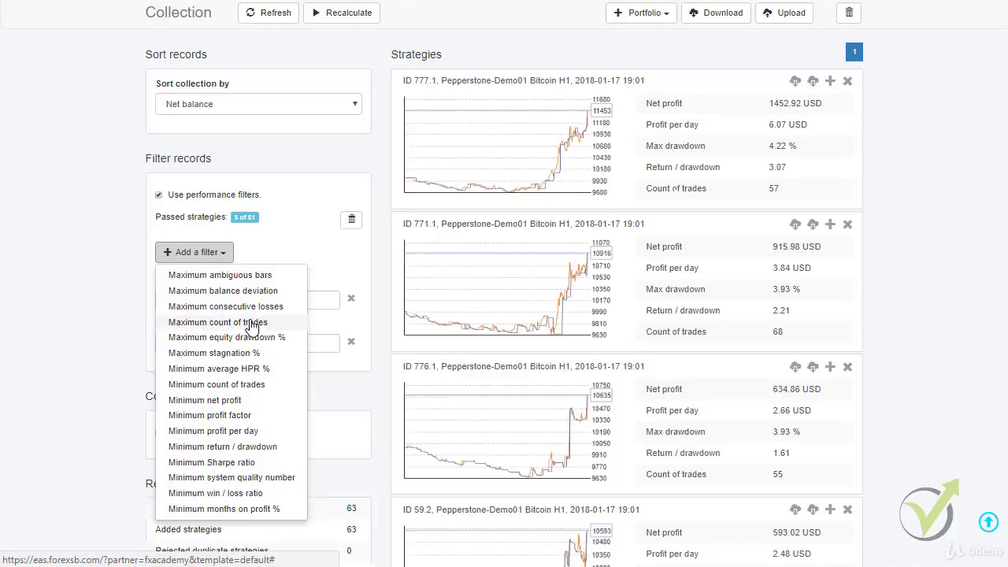
Add a Maximum consecutive losses filter, entering 20 and then applying 10.
{"action": "left_click", "coordinate": [240, 309]}
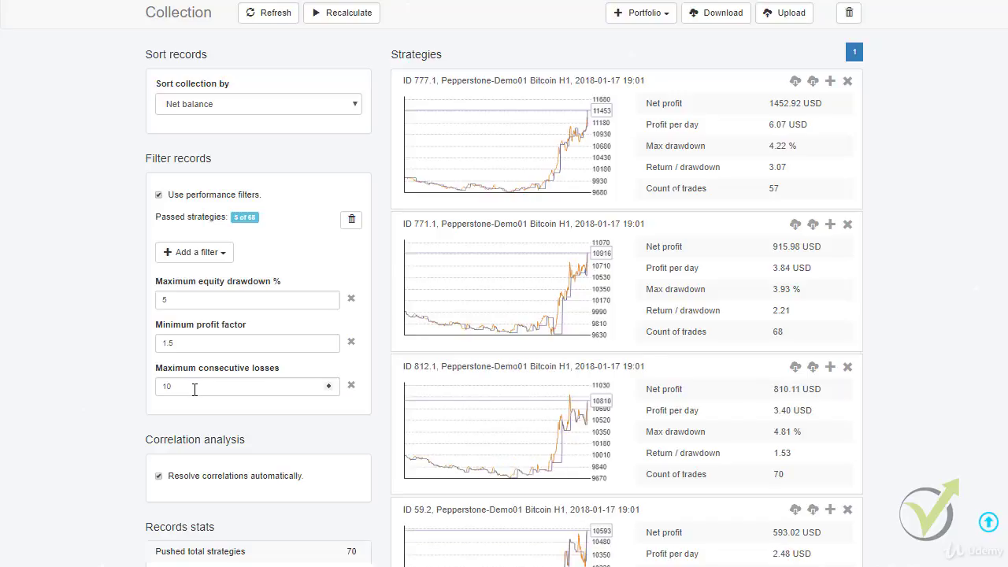
{"action": "double_click", "coordinate": [193, 387]}
{"action": "type", "text": "20"}
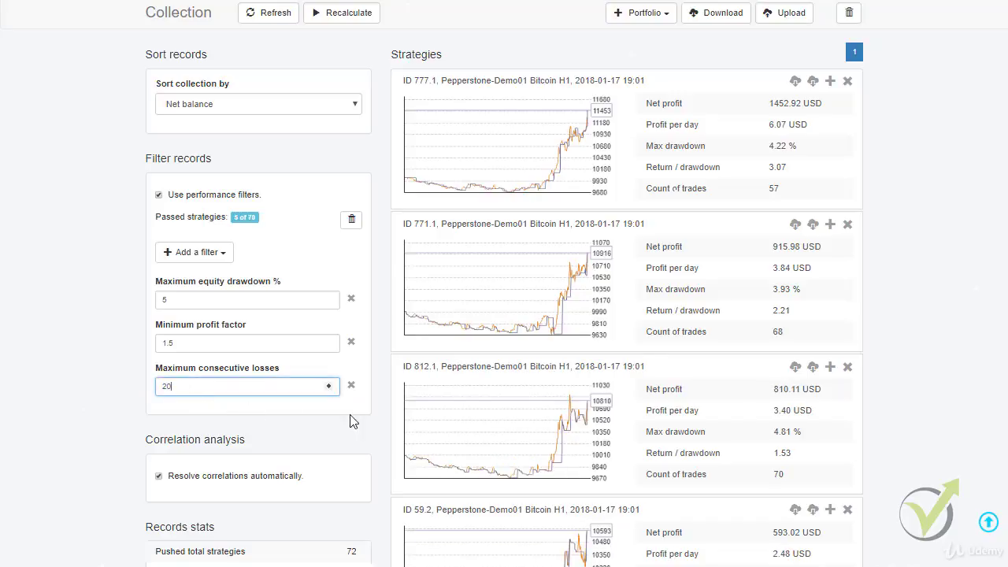
{"action": "scroll", "coordinate": [426, 318], "scroll_direction": "up", "scroll_amount": 1}
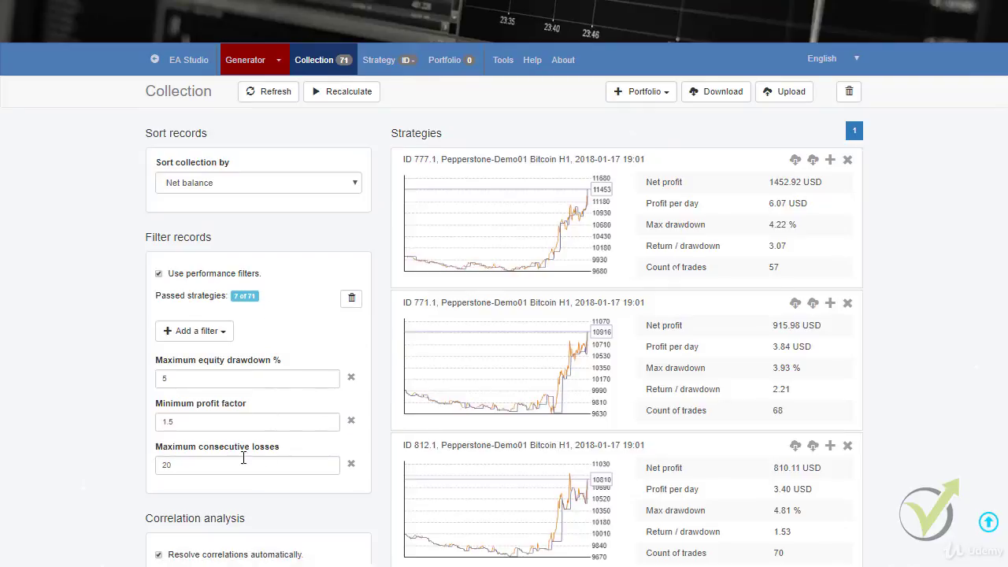
{"action": "double_click", "coordinate": [153, 467]}
{"action": "type", "text": "10"}
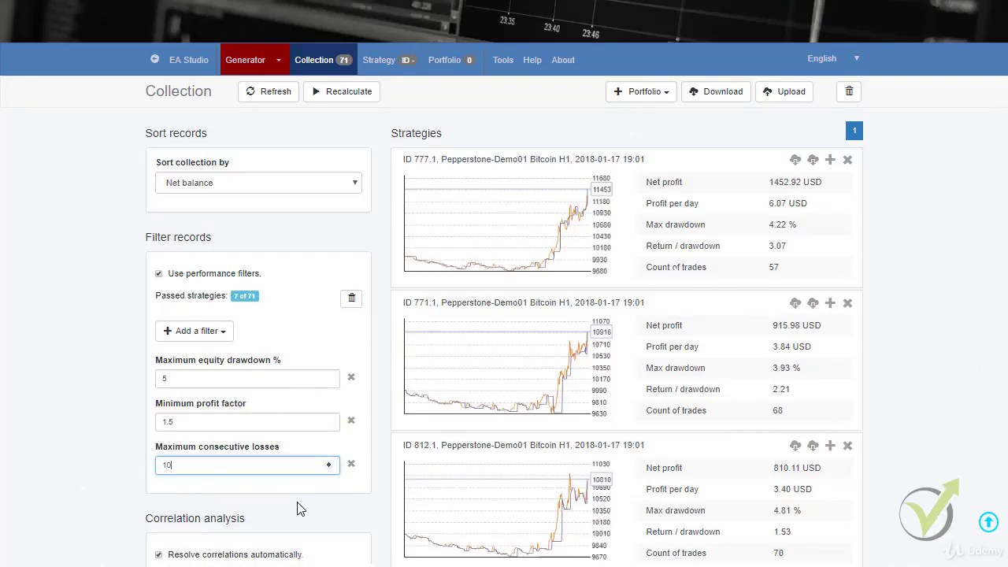
{"action": "left_click", "coordinate": [299, 500]}
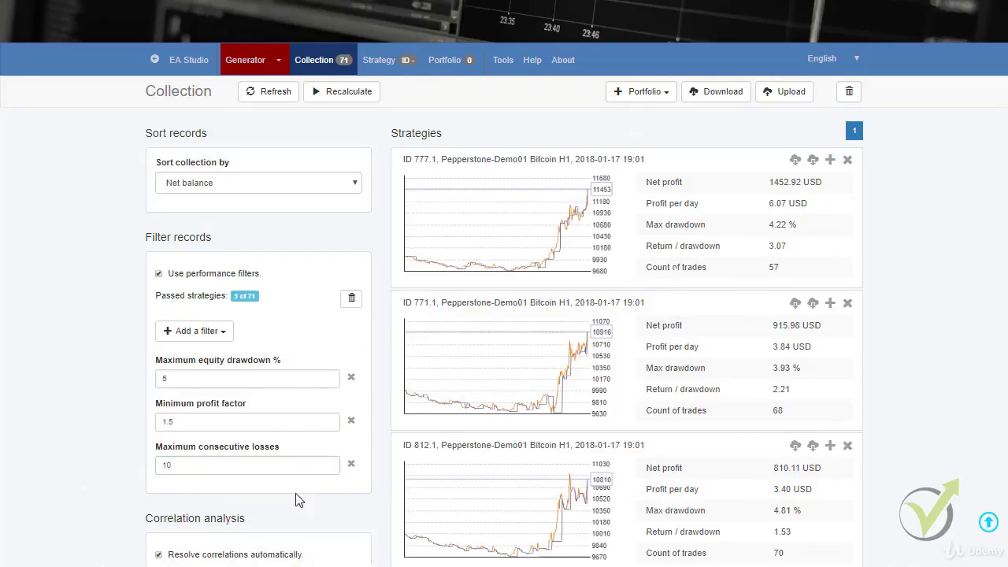
Try consecutive-loss limits of 15 and 5, then settle back on 10.
{"action": "double_click", "coordinate": [157, 469]}
{"action": "type", "text": "15"}
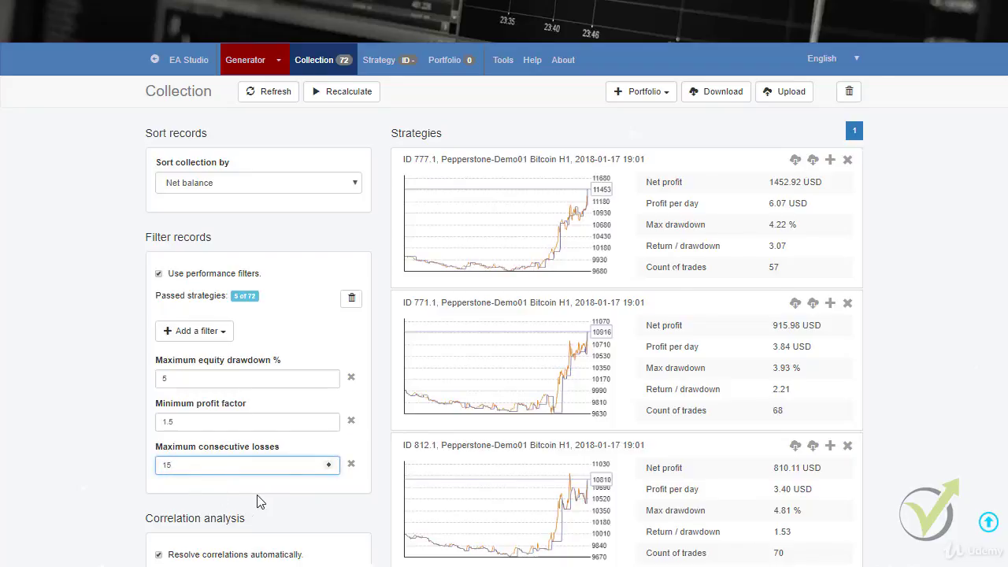
{"action": "left_click", "coordinate": [262, 501]}
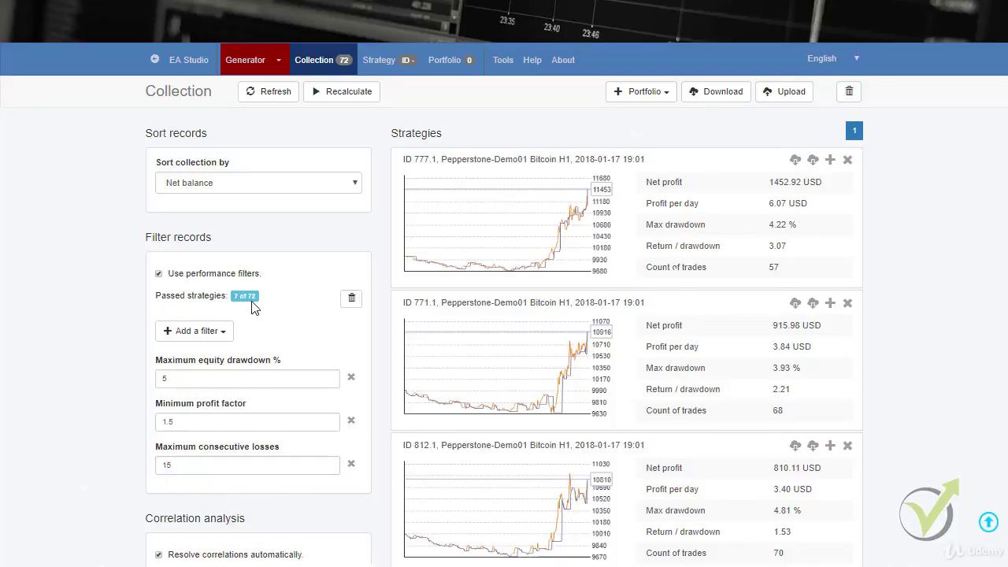
{"action": "double_click", "coordinate": [236, 464]}
{"action": "type", "text": "5"}
{"action": "left_click", "coordinate": [295, 518]}
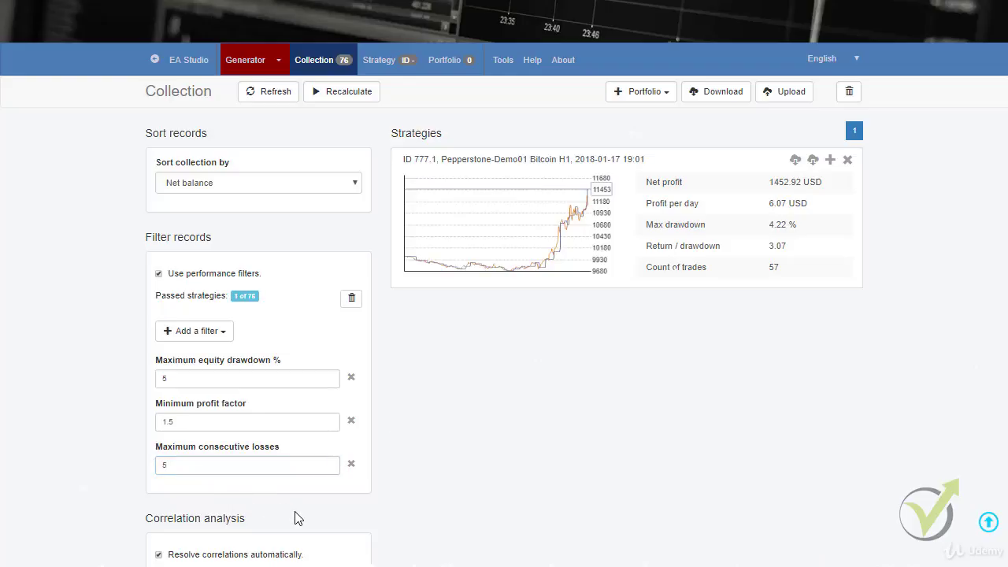
{"action": "double_click", "coordinate": [168, 465]}
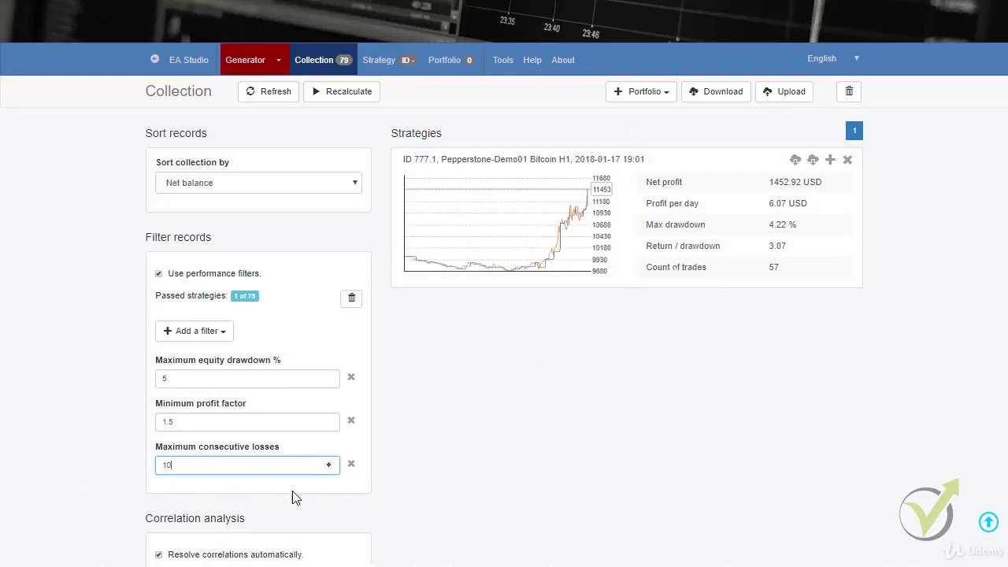
{"action": "left_click", "coordinate": [360, 516]}
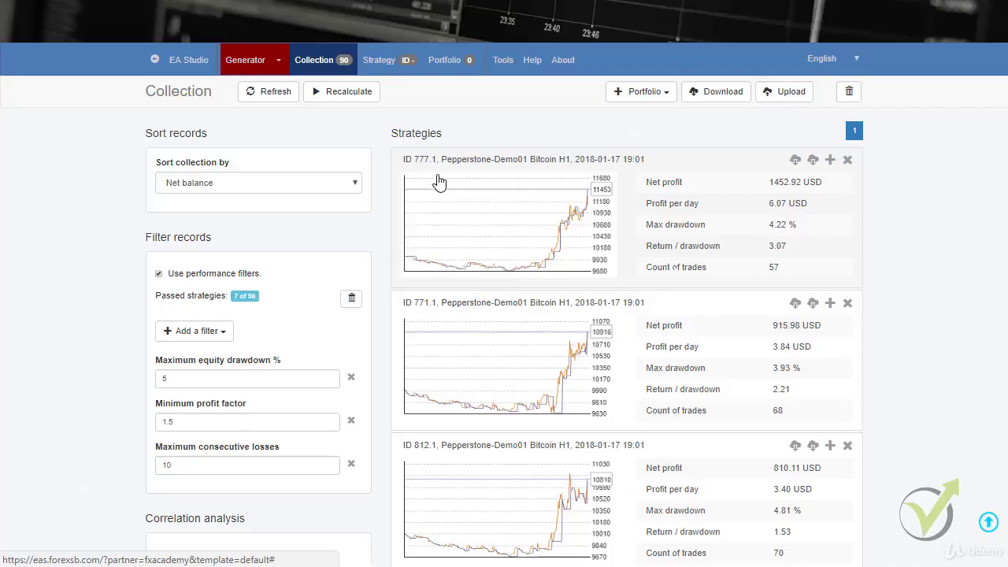
Check the Generator, then open the top collection strategy, ID 777.1, in the Editor.
{"action": "left_click", "coordinate": [246, 61]}
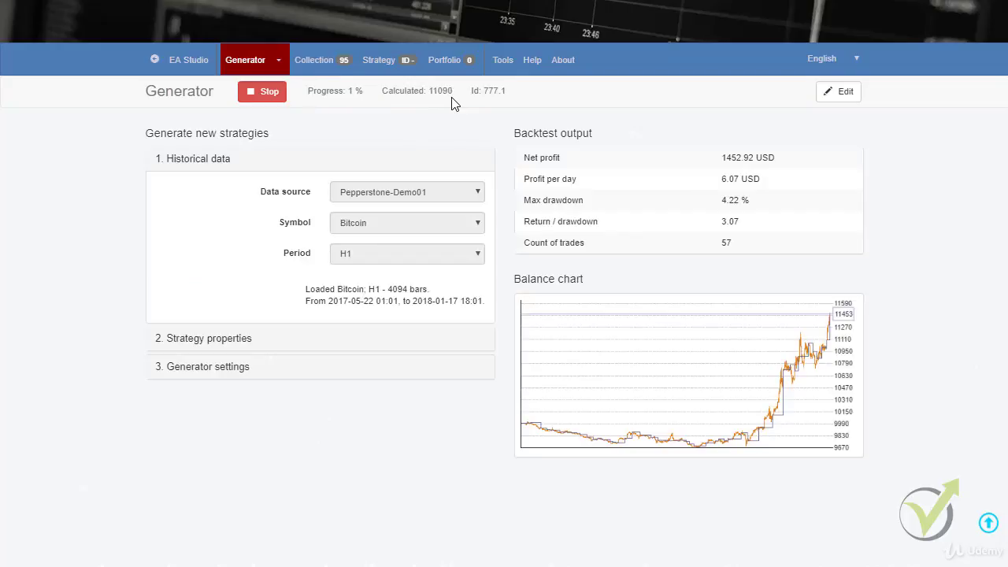
{"action": "left_click", "coordinate": [329, 63]}
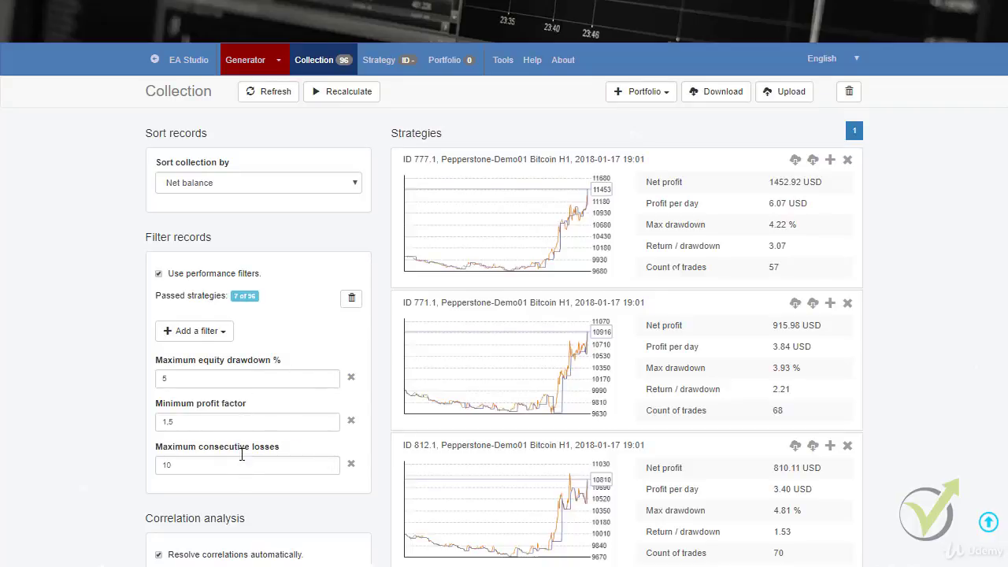
{"action": "scroll", "coordinate": [567, 314], "scroll_direction": "down", "scroll_amount": 3}
{"action": "scroll", "coordinate": [591, 333], "scroll_direction": "down", "scroll_amount": 5}
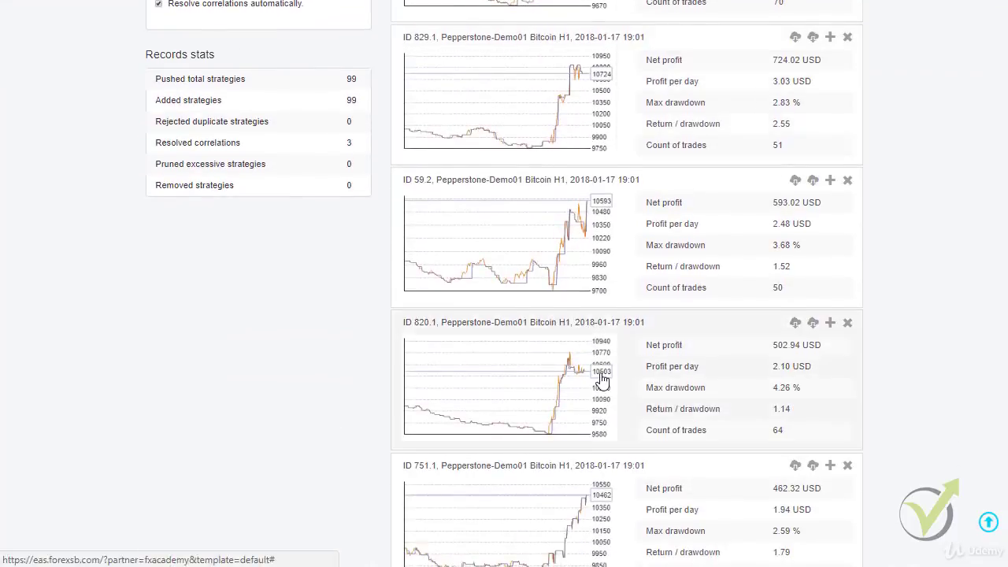
{"action": "scroll", "coordinate": [601, 383], "scroll_direction": "up", "scroll_amount": 5}
{"action": "scroll", "coordinate": [601, 379], "scroll_direction": "up", "scroll_amount": 2}
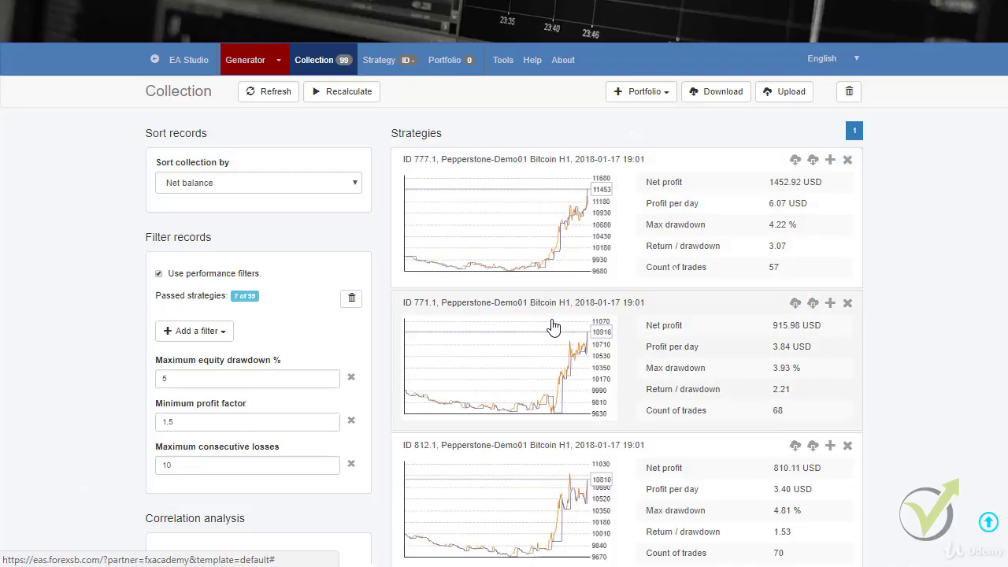
{"action": "left_click", "coordinate": [556, 217]}
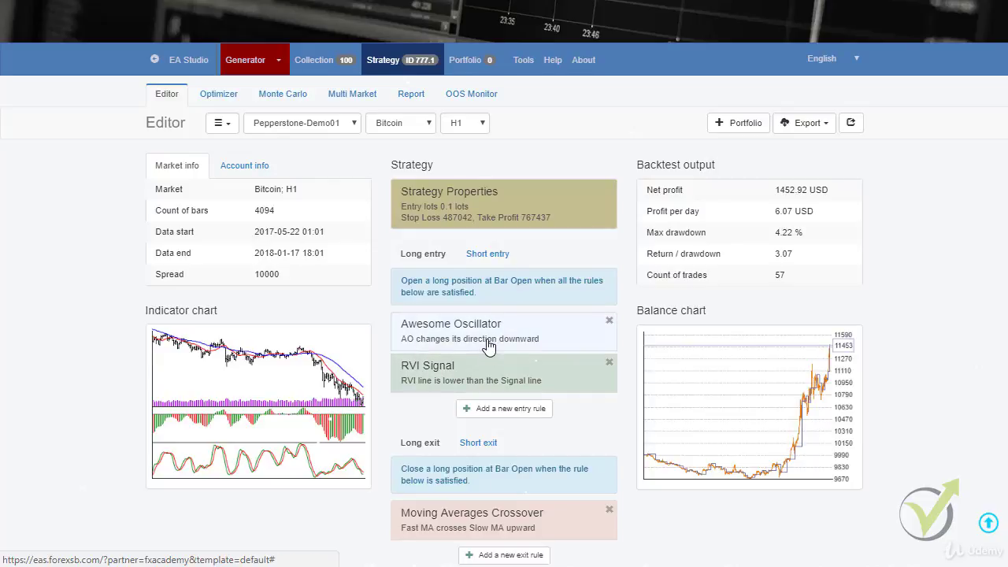
Open the enlarged Report indicator chart from the Editor's small Indicator chart.
{"action": "scroll", "coordinate": [484, 354], "scroll_direction": "down", "scroll_amount": 1}
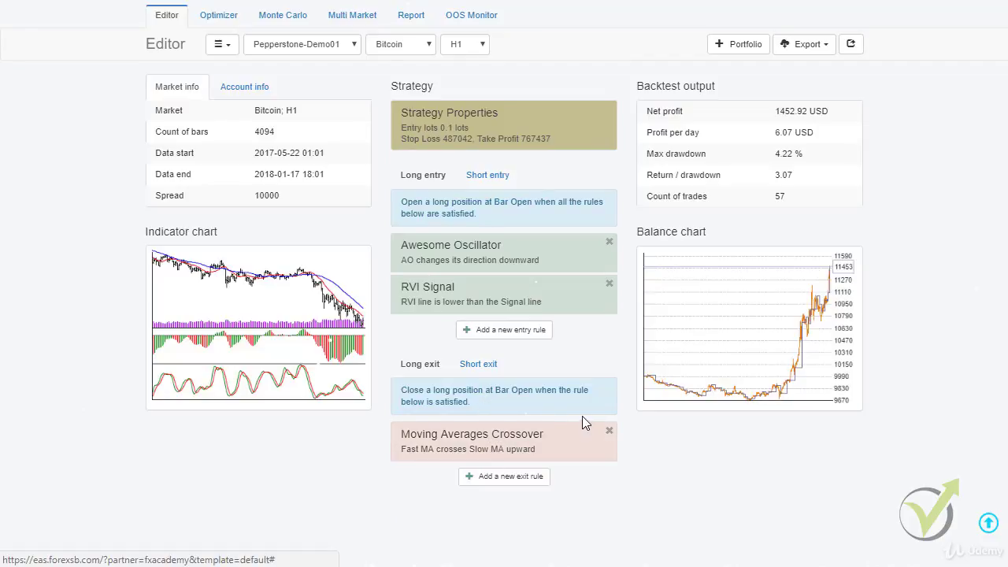
{"action": "left_click", "coordinate": [235, 308]}
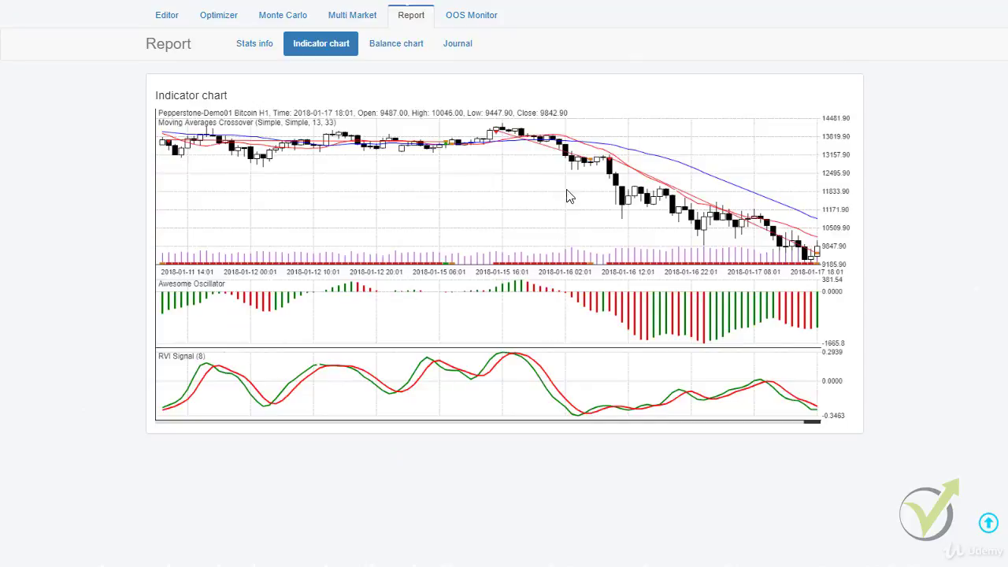
Pan the indicator chart back to earlier dates.
{"action": "left_click_drag", "start_coordinate": [308, 202], "coordinate": [230, 201]}
{"action": "left_click_drag", "start_coordinate": [296, 226], "coordinate": [708, 226]}
{"action": "left_click_drag", "start_coordinate": [209, 229], "coordinate": [401, 41]}
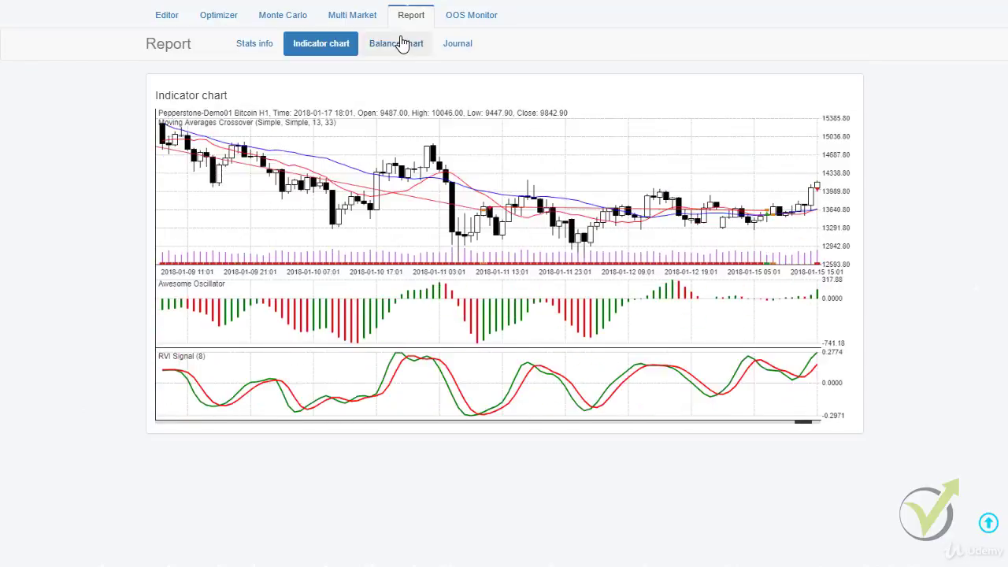
Review the balance chart, trade journal and statistics, then go back to the Generator.
{"action": "left_click", "coordinate": [396, 46]}
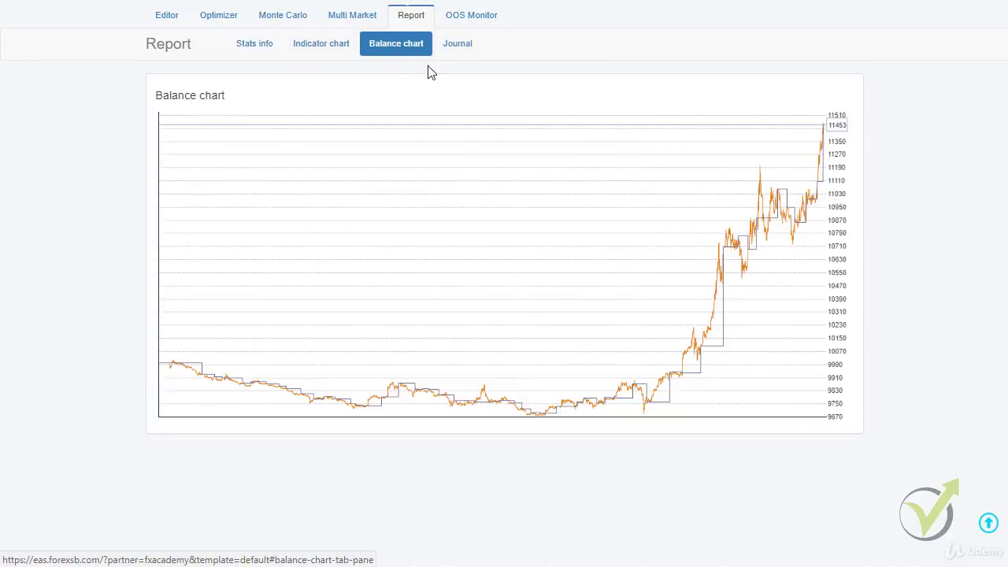
{"action": "left_click", "coordinate": [464, 49]}
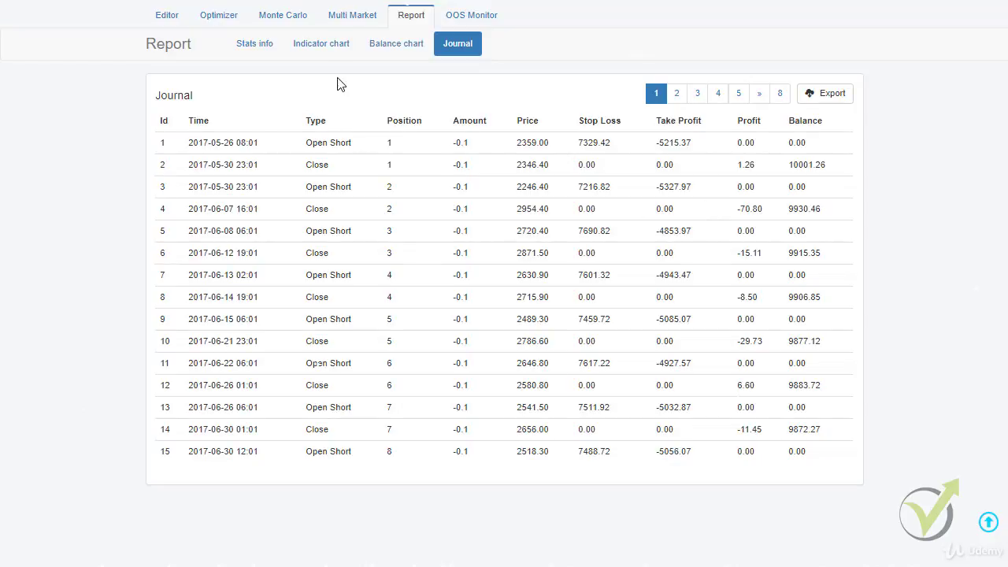
{"action": "left_click", "coordinate": [265, 52]}
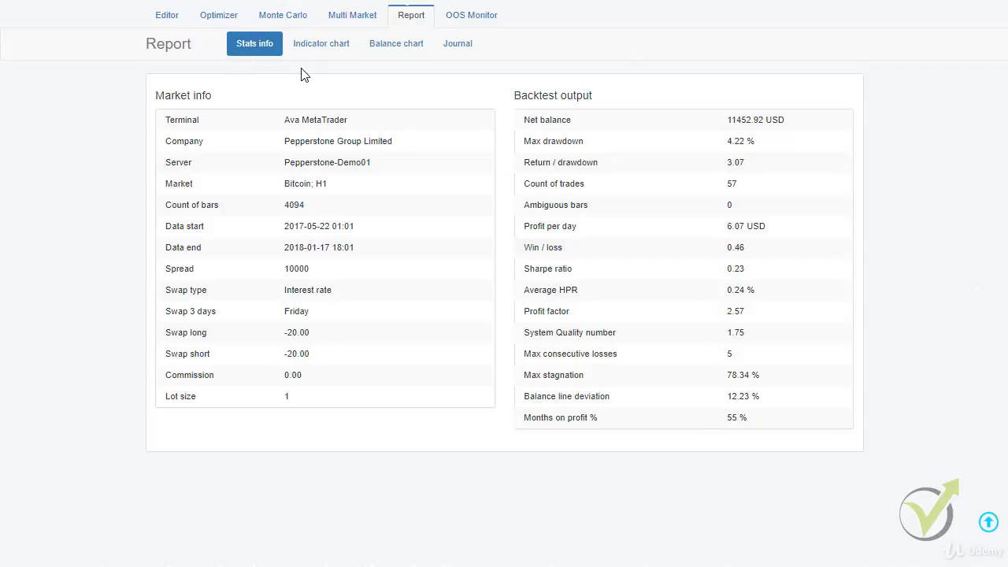
{"action": "scroll", "coordinate": [301, 74], "scroll_direction": "up", "scroll_amount": 3}
{"action": "left_click", "coordinate": [246, 55]}
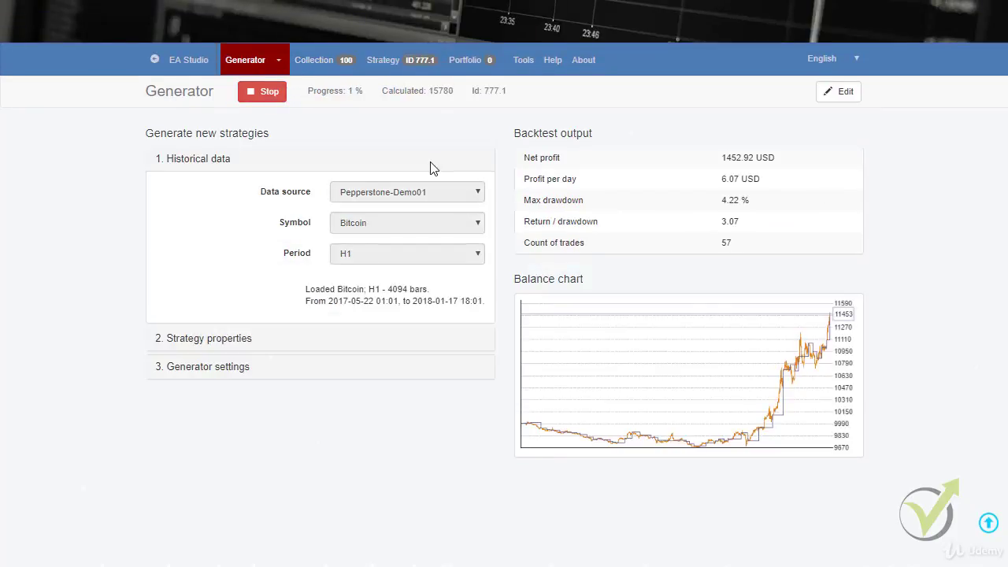
Check the Collection, now at 100 strategies with 10 passing filters.
{"action": "left_click", "coordinate": [334, 67]}
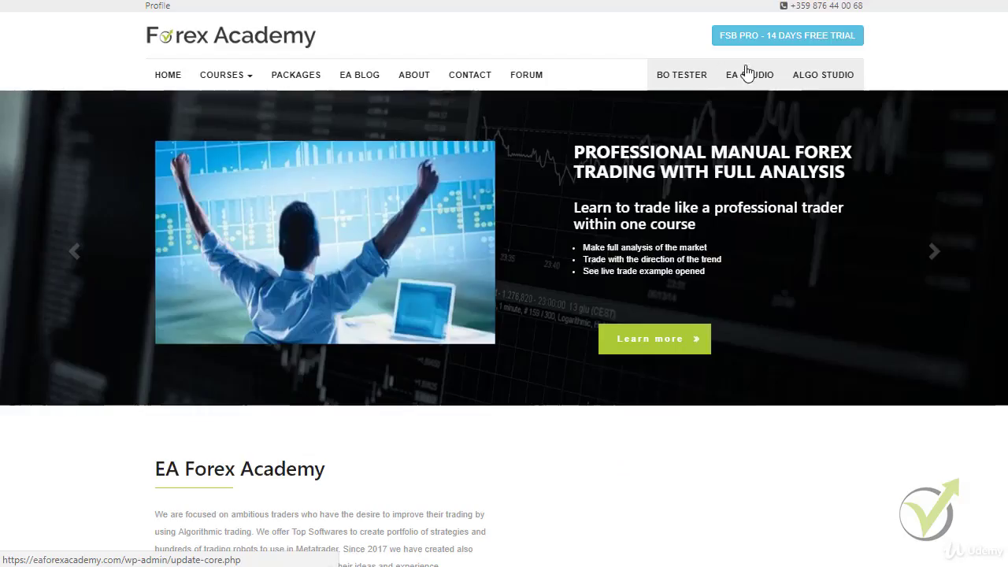
Open EA Studio and log in with the browser's saved email and password.
{"action": "left_click", "coordinate": [758, 74]}
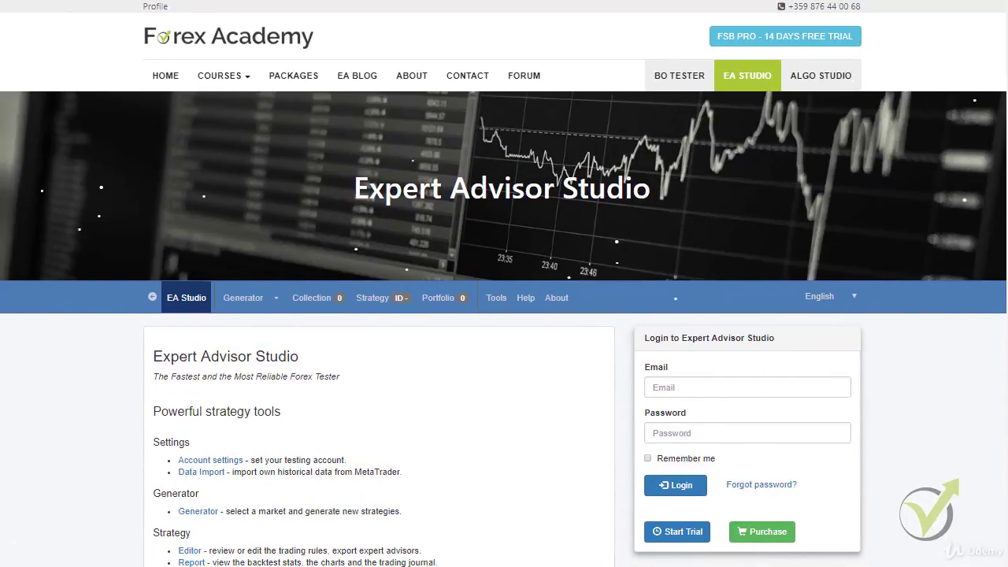
{"action": "left_click", "coordinate": [715, 387]}
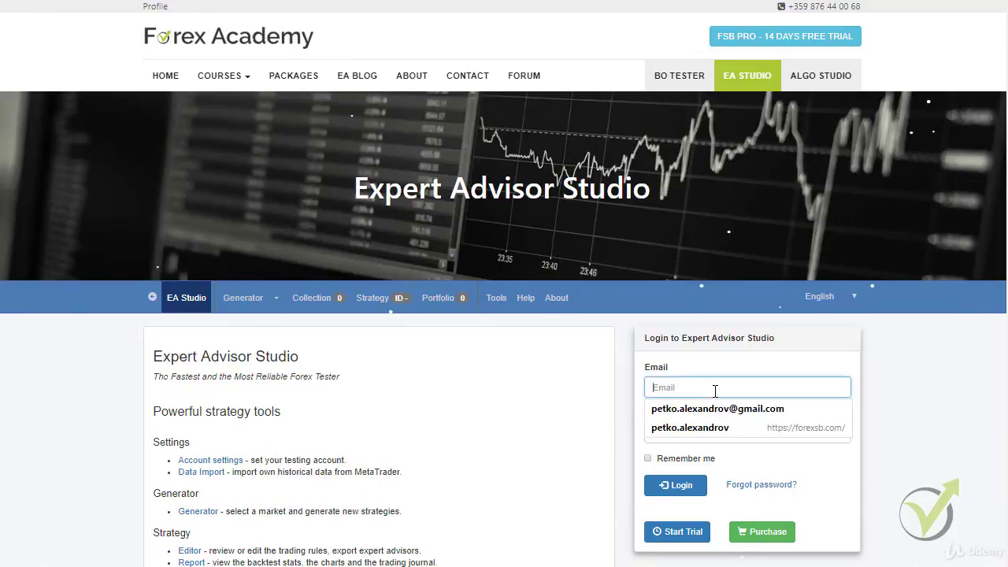
{"action": "left_click", "coordinate": [715, 409]}
{"action": "left_click", "coordinate": [675, 484]}
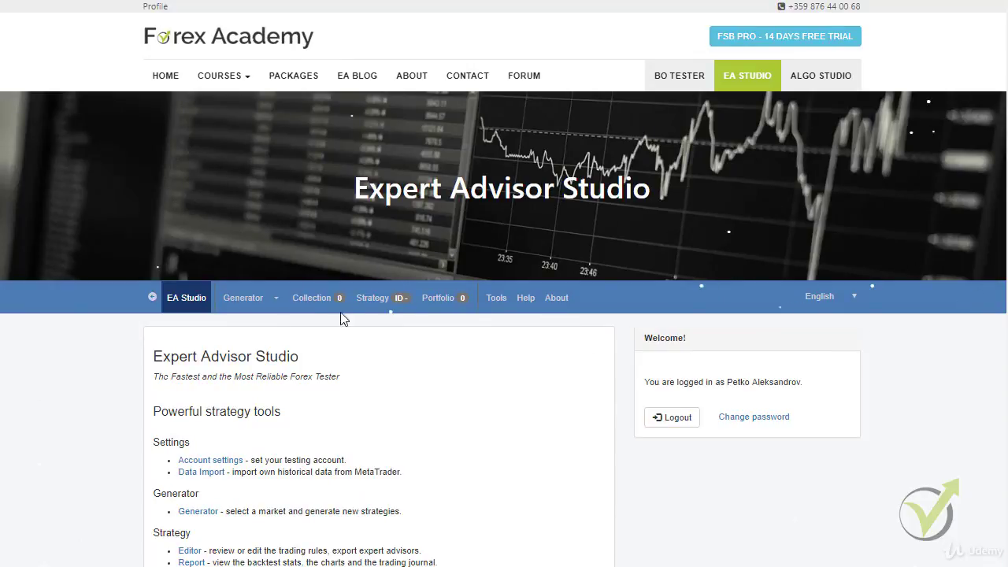
Set the generator's data to Pepperstone-Demo01, symbol Dash, period H1.
{"action": "left_click", "coordinate": [246, 301]}
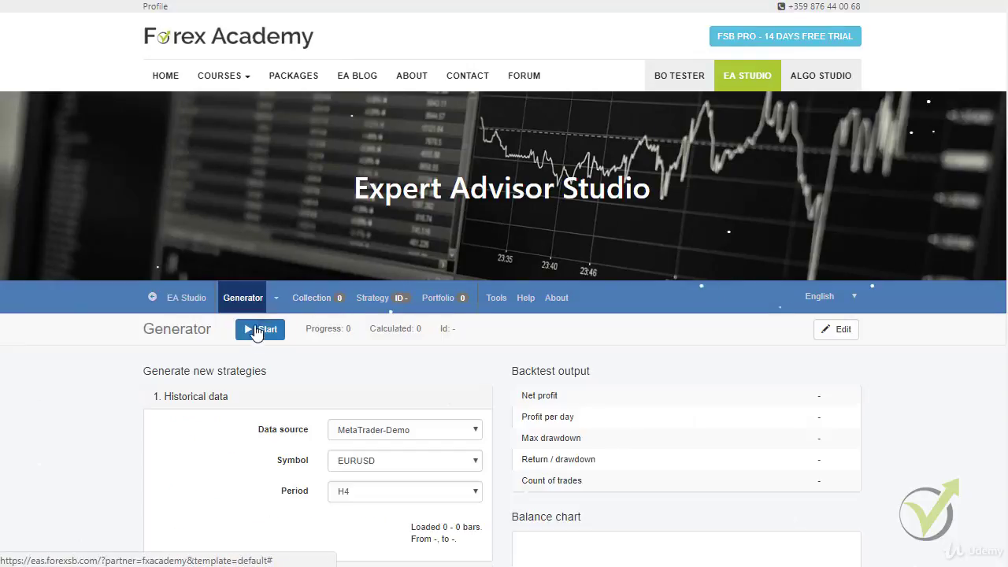
{"action": "scroll", "coordinate": [277, 299], "scroll_direction": "down", "scroll_amount": 3}
{"action": "left_click", "coordinate": [373, 197]}
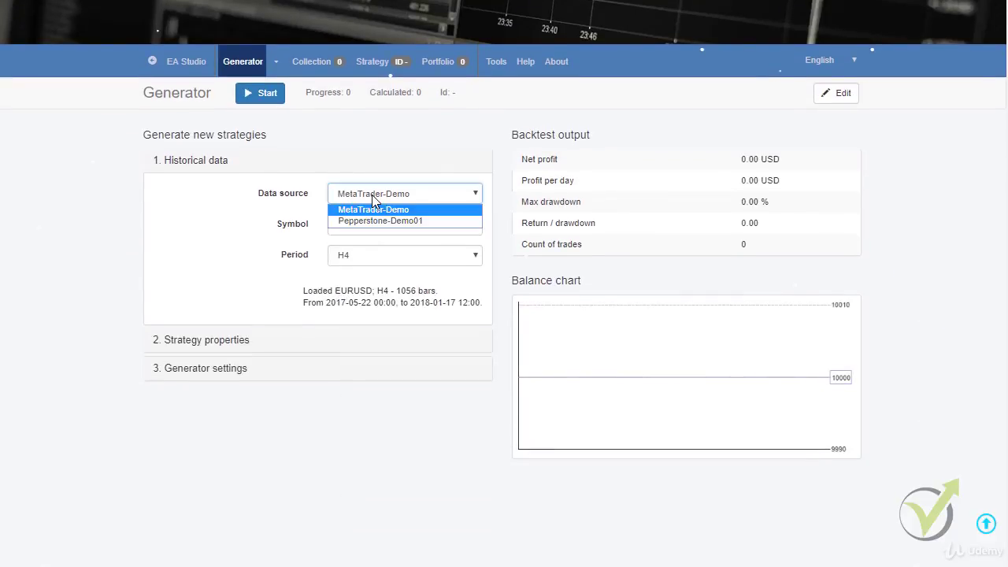
{"action": "left_click", "coordinate": [376, 220]}
{"action": "left_click", "coordinate": [378, 229]}
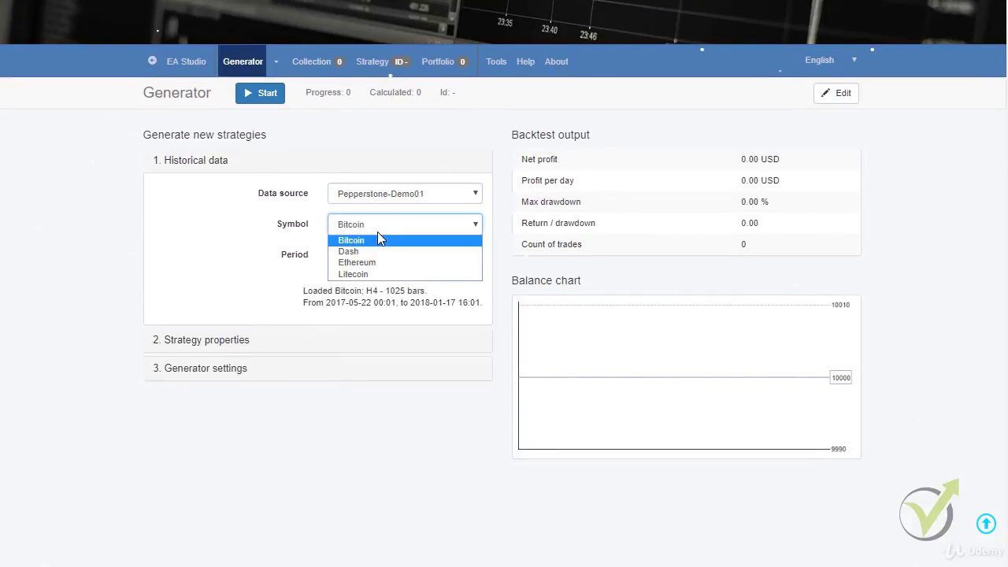
{"action": "left_click", "coordinate": [378, 252]}
{"action": "left_click", "coordinate": [378, 260]}
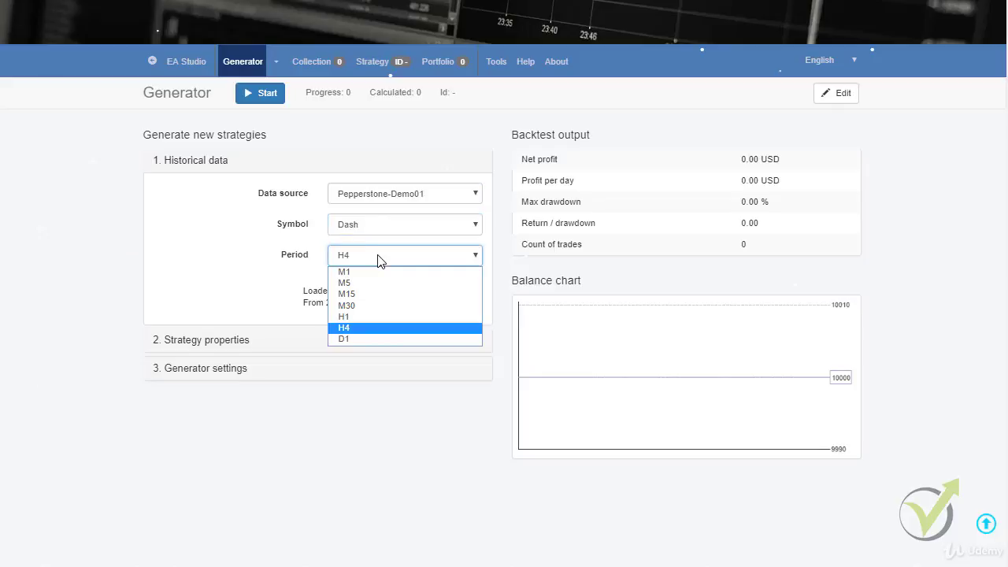
{"action": "left_click", "coordinate": [382, 317]}
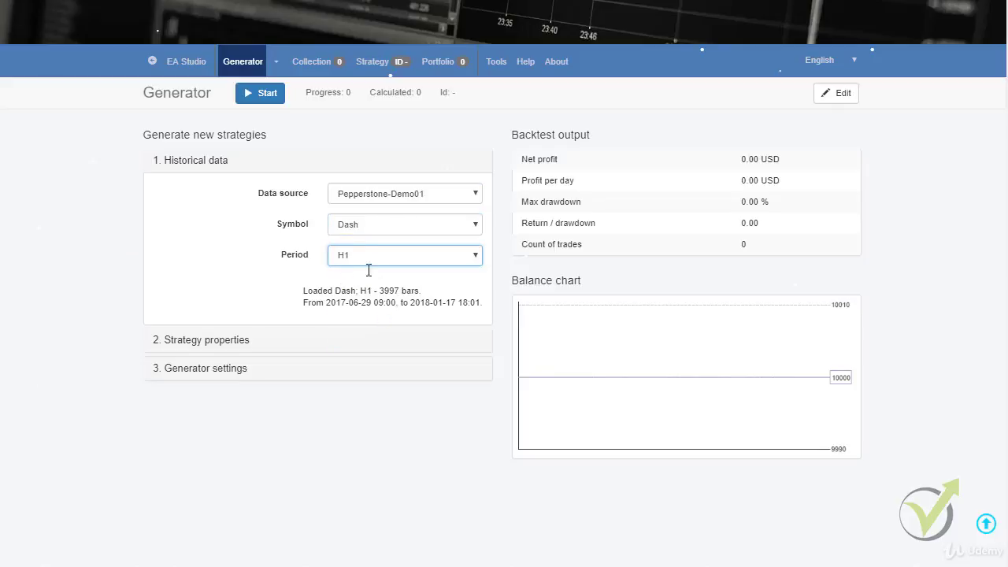
Set entry lots to 0.1 in Strategy properties, keeping stop loss on Always use.
{"action": "left_click", "coordinate": [223, 339]}
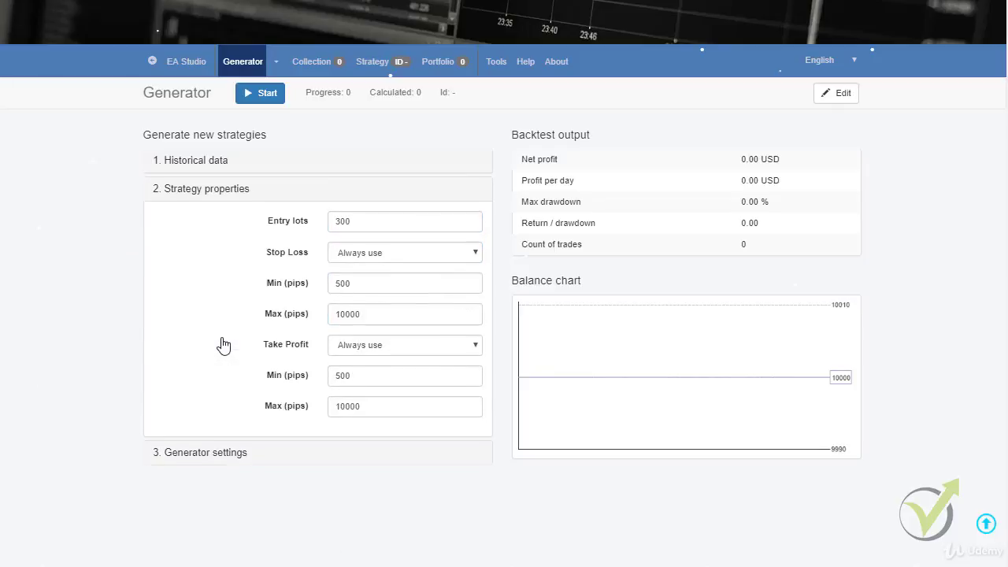
{"action": "double_click", "coordinate": [373, 220]}
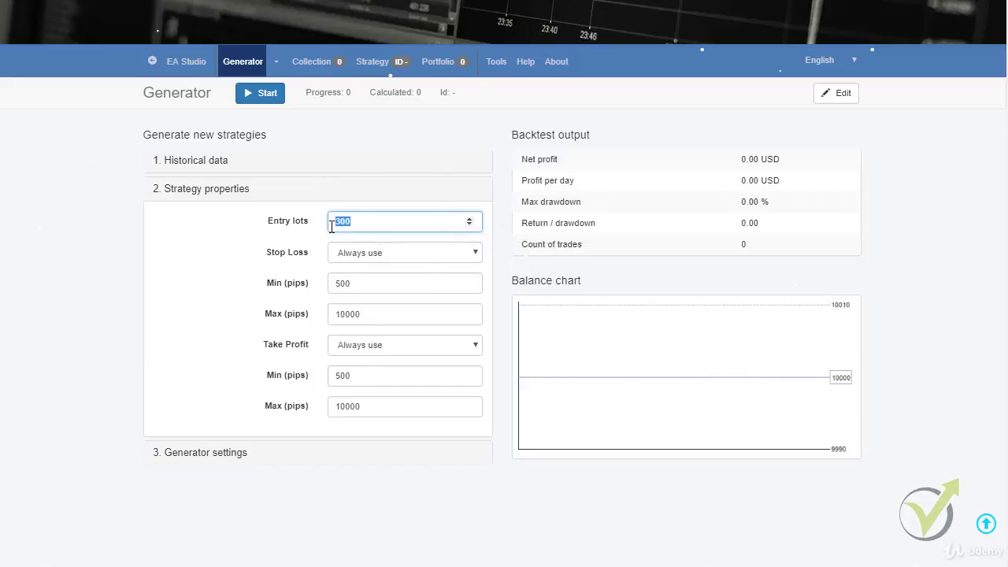
{"action": "type", "text": "0.1"}
{"action": "left_click", "coordinate": [392, 252]}
{"action": "left_click", "coordinate": [391, 253]}
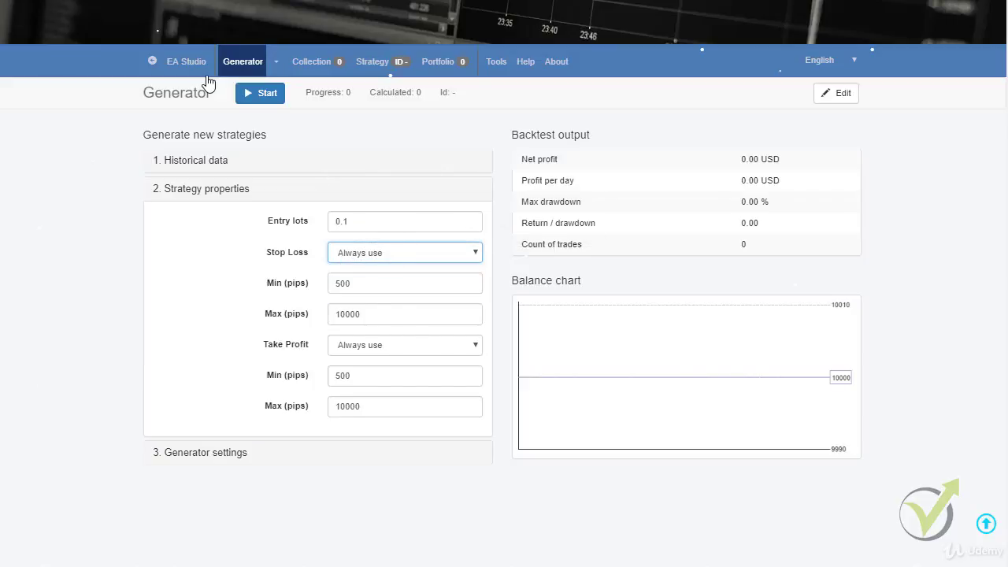
Switch the Strategy Editor to Pepperstone-Demo01 Dash data to see its 1100 spread.
{"action": "left_click", "coordinate": [373, 69]}
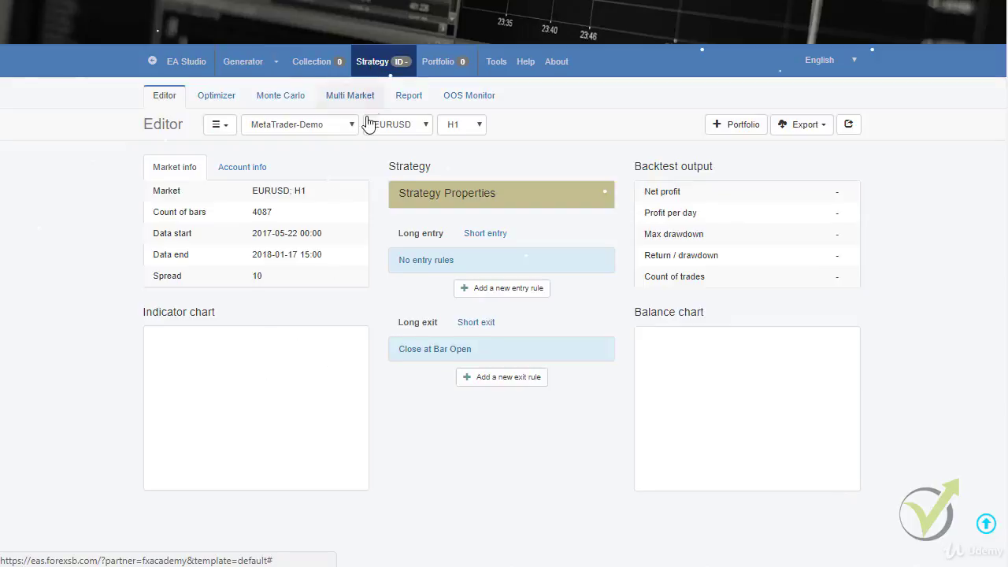
{"action": "left_click", "coordinate": [347, 126]}
{"action": "left_click", "coordinate": [340, 153]}
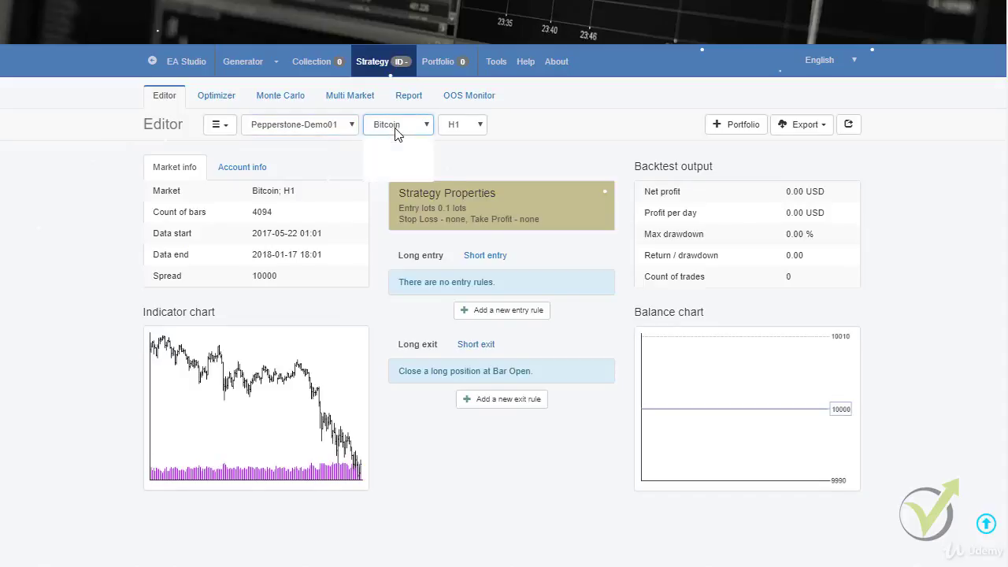
{"action": "left_click", "coordinate": [396, 126]}
{"action": "left_click", "coordinate": [393, 151]}
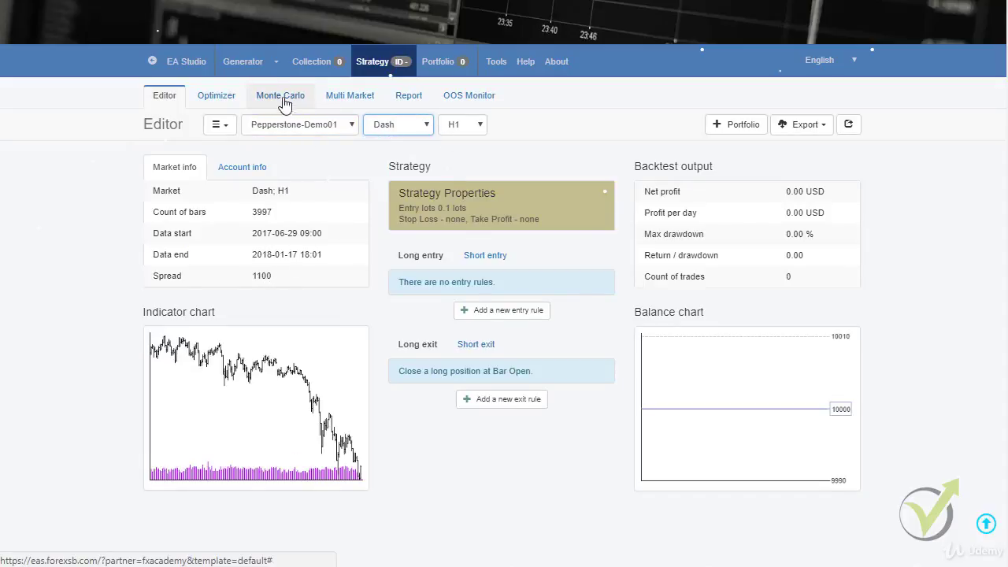
Set stop loss to 1100–100000 pips and take profit minimum to 1100 pips.
{"action": "left_click", "coordinate": [243, 62]}
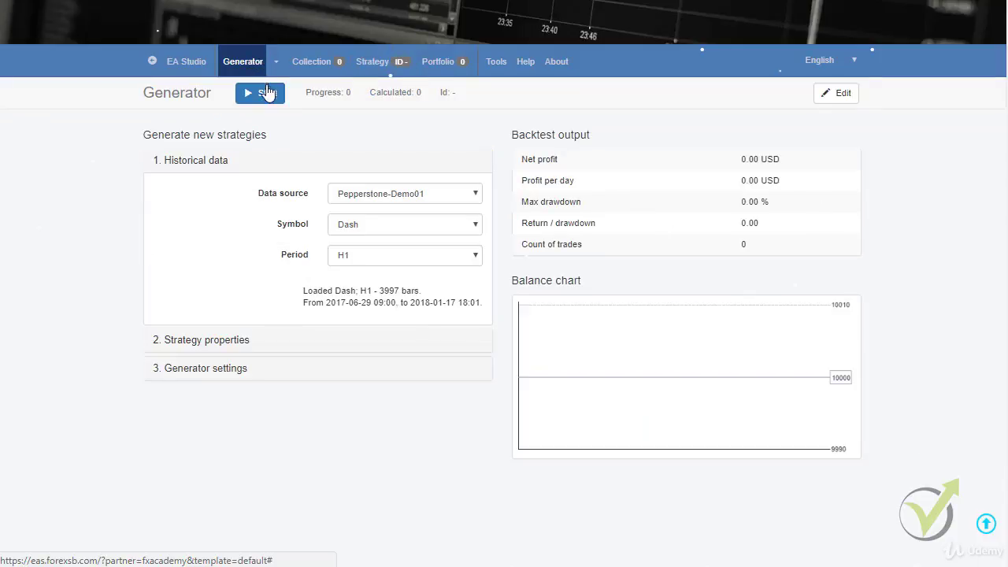
{"action": "left_click", "coordinate": [236, 348]}
{"action": "left_click", "coordinate": [347, 284]}
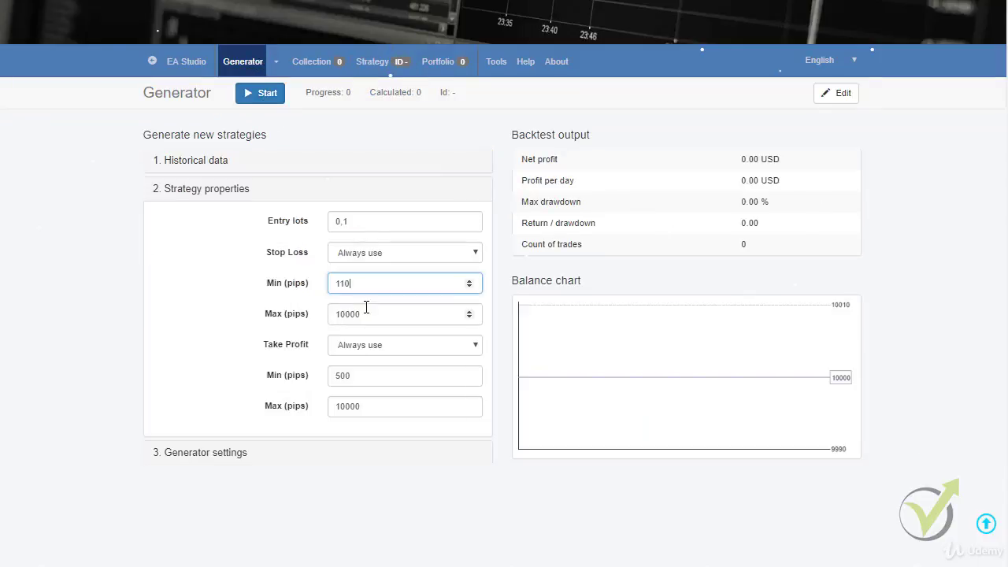
{"action": "type", "text": "0"}
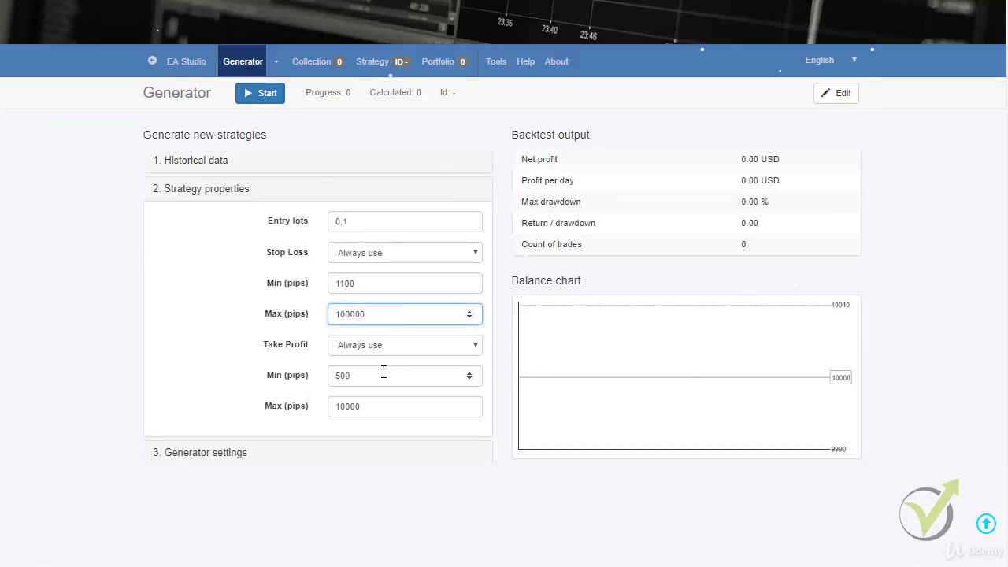
{"action": "double_click", "coordinate": [377, 382]}
{"action": "type", "text": "11"}
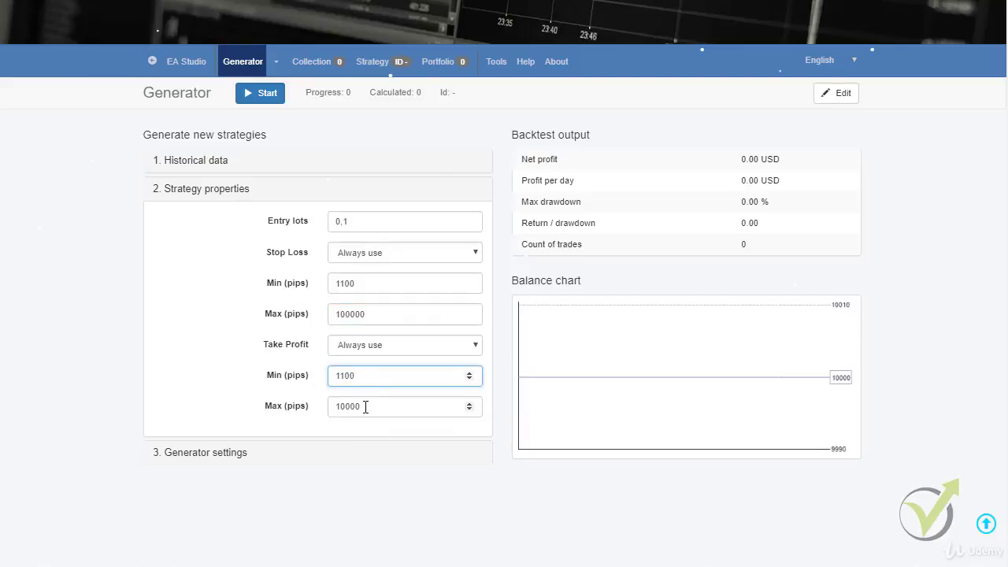
Set the generator's working time to 500 minutes.
{"action": "left_click", "coordinate": [197, 463]}
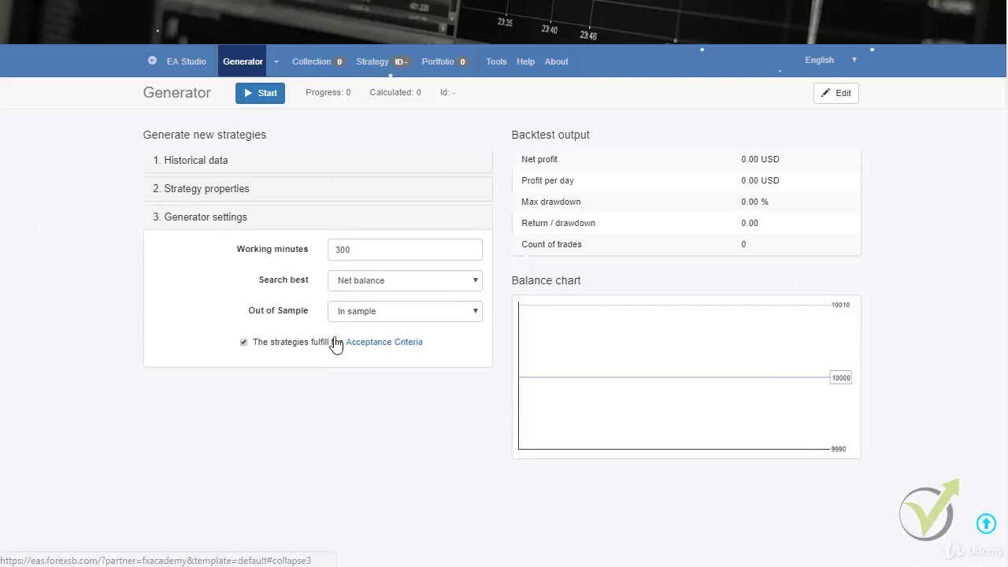
{"action": "double_click", "coordinate": [359, 248]}
{"action": "type", "text": "500"}
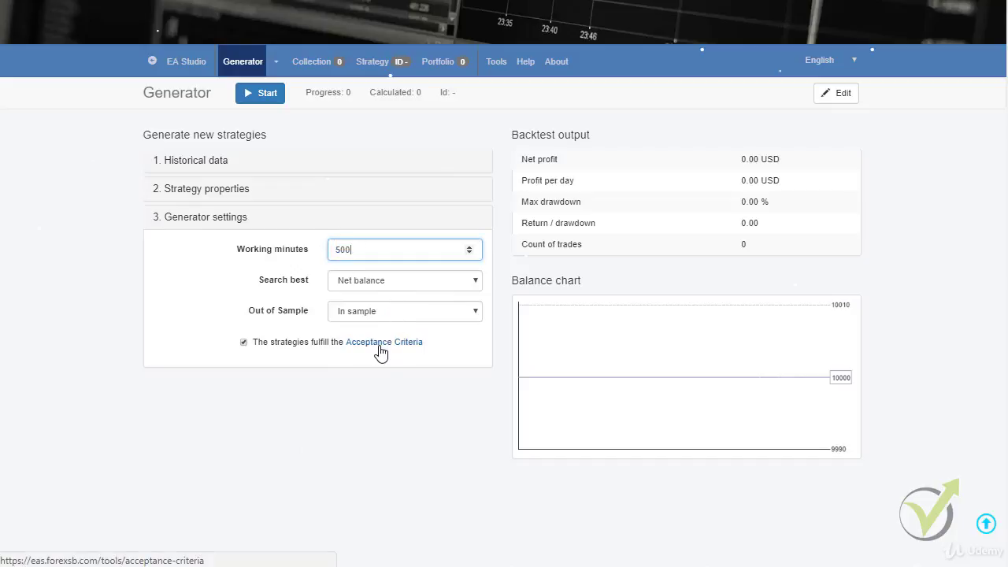
{"action": "left_click", "coordinate": [380, 343]}
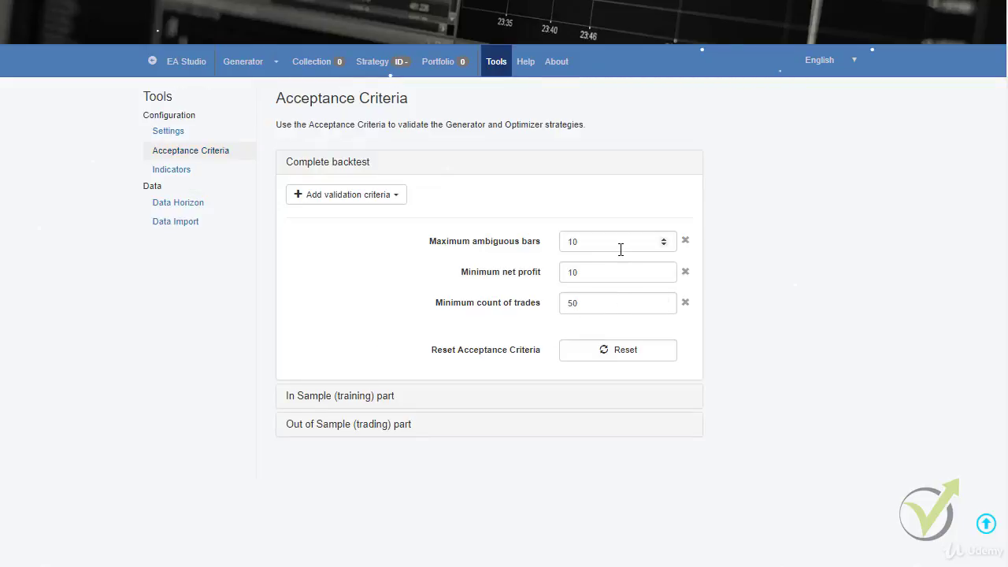
Change Minimum net profit acceptance to 100 and start generating on Pepperstone Dash H1.
{"action": "double_click", "coordinate": [602, 272]}
{"action": "type", "text": "100"}
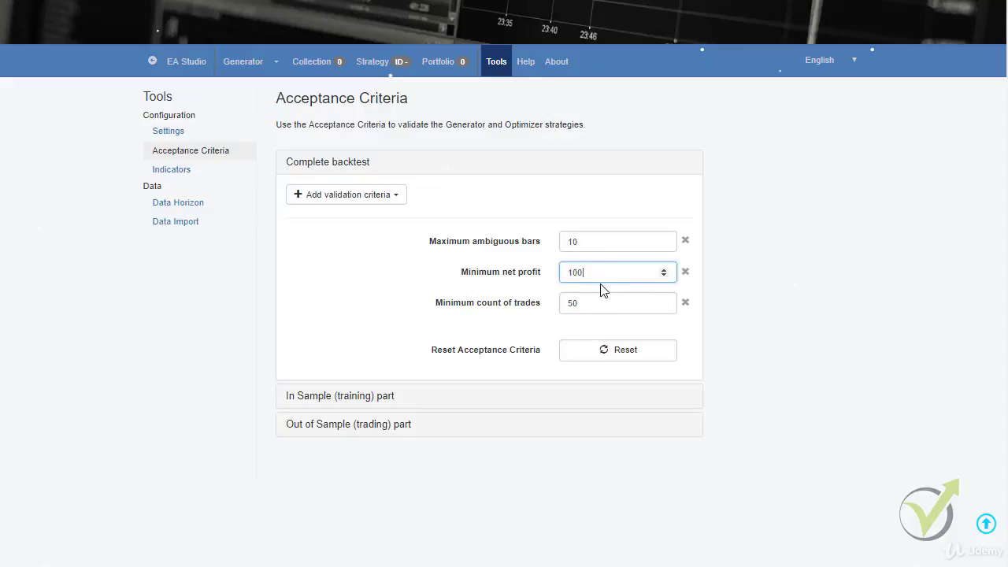
{"action": "left_click", "coordinate": [236, 61]}
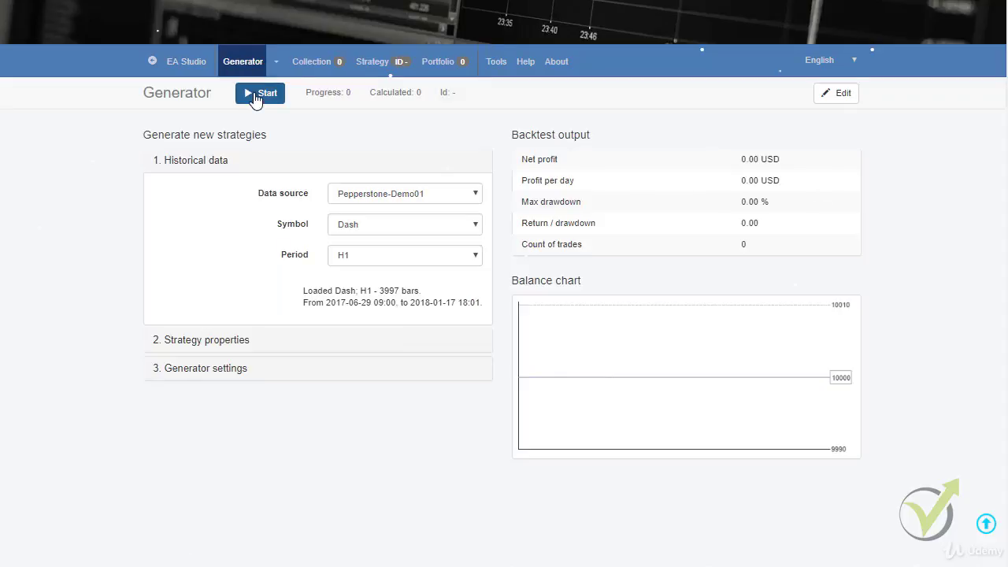
{"action": "left_click", "coordinate": [254, 95]}
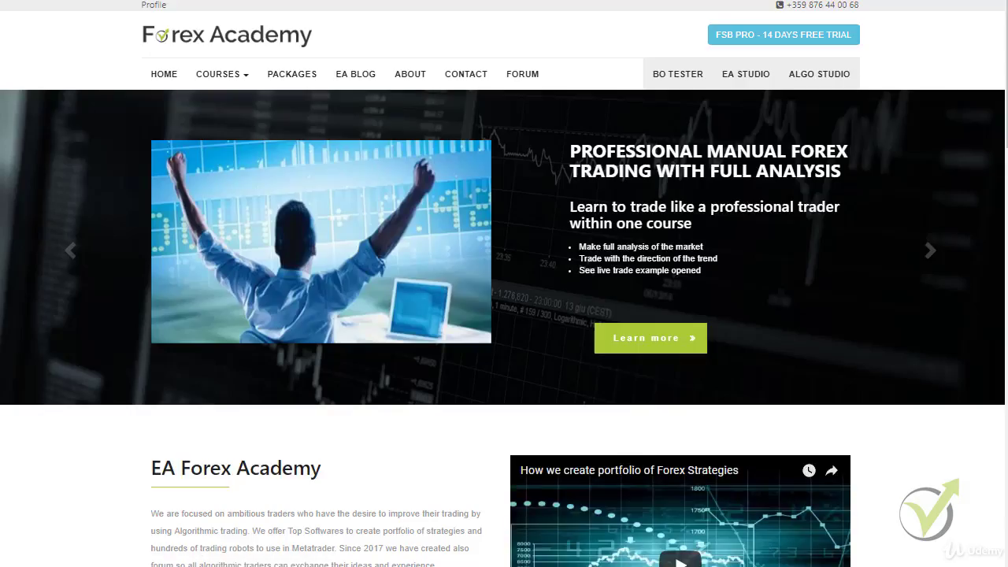
Open EA STUDIO from the site menu and log in with the saved email and password.
{"action": "left_click", "coordinate": [733, 74]}
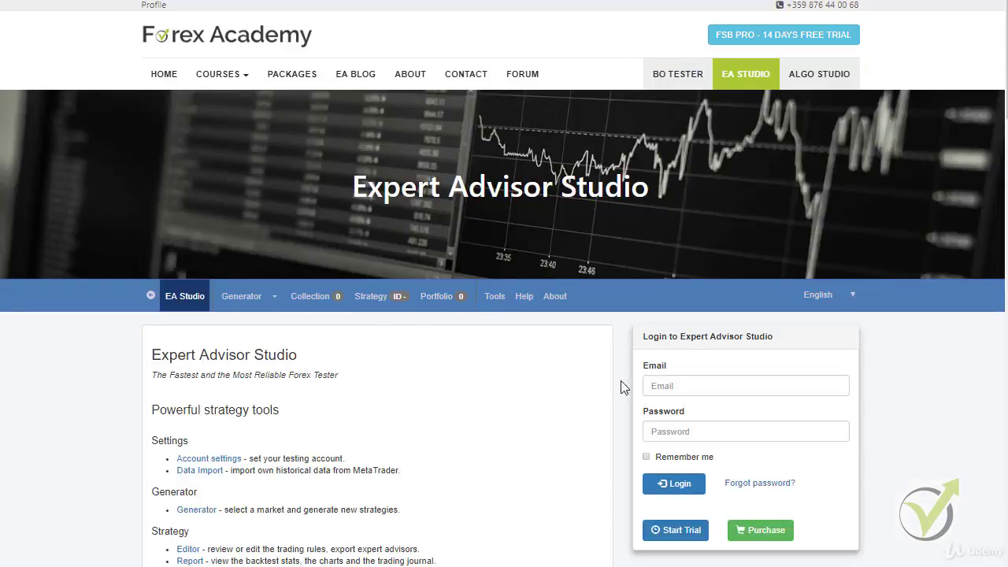
{"action": "left_click", "coordinate": [705, 386]}
{"action": "left_click", "coordinate": [712, 408]}
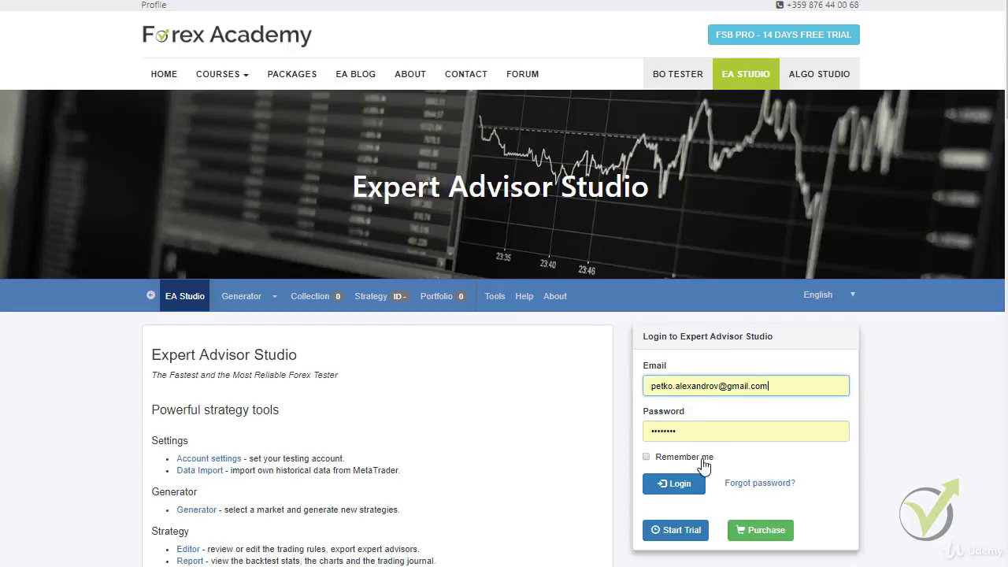
{"action": "left_click", "coordinate": [674, 483]}
{"action": "scroll", "coordinate": [319, 327], "scroll_direction": "down", "scroll_amount": 1}
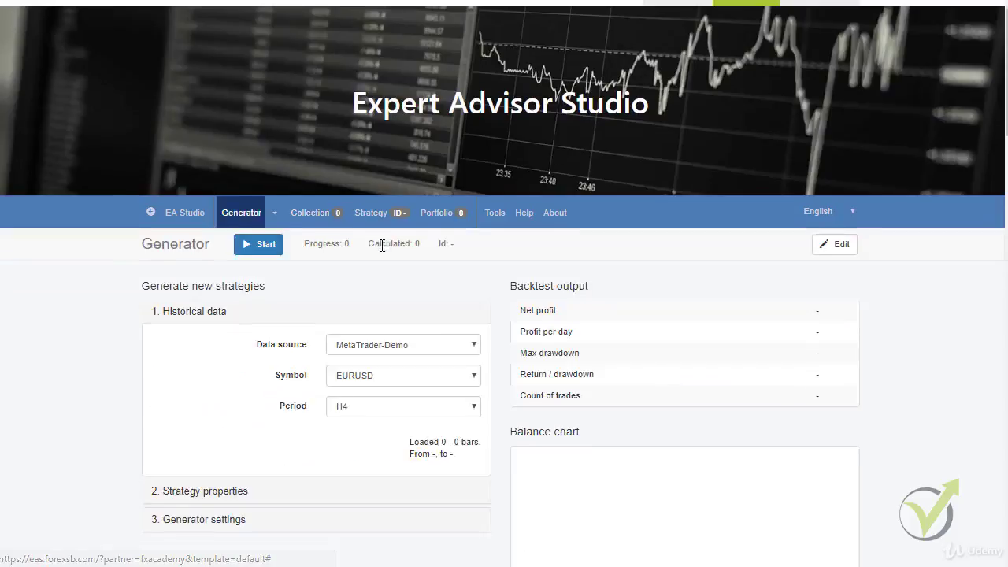
{"action": "scroll", "coordinate": [381, 243], "scroll_direction": "down", "scroll_amount": 2}
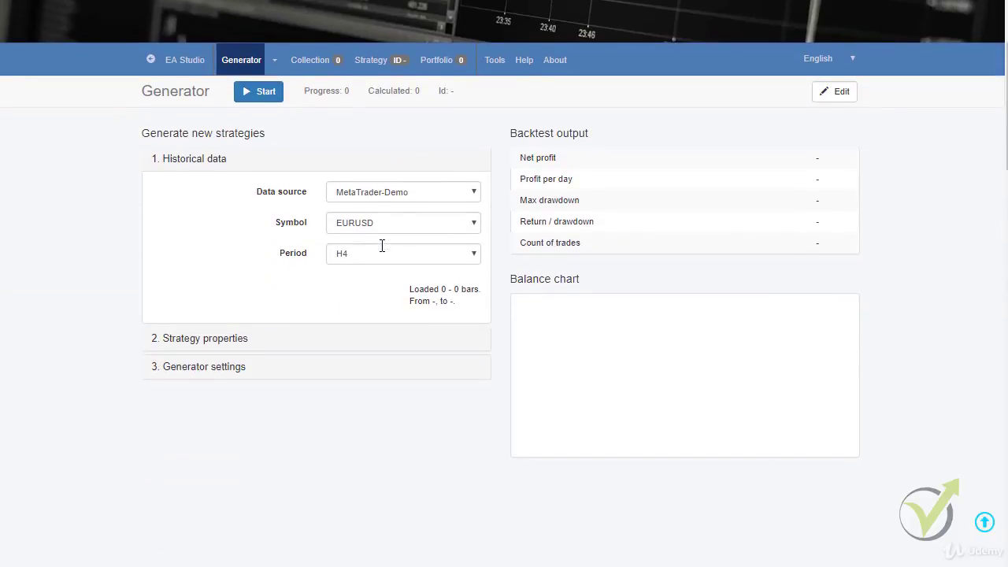
View Pepperstone-Demo01 Ethereum market data in the Strategy Editor, then return to the Generator.
{"action": "left_click", "coordinate": [383, 63]}
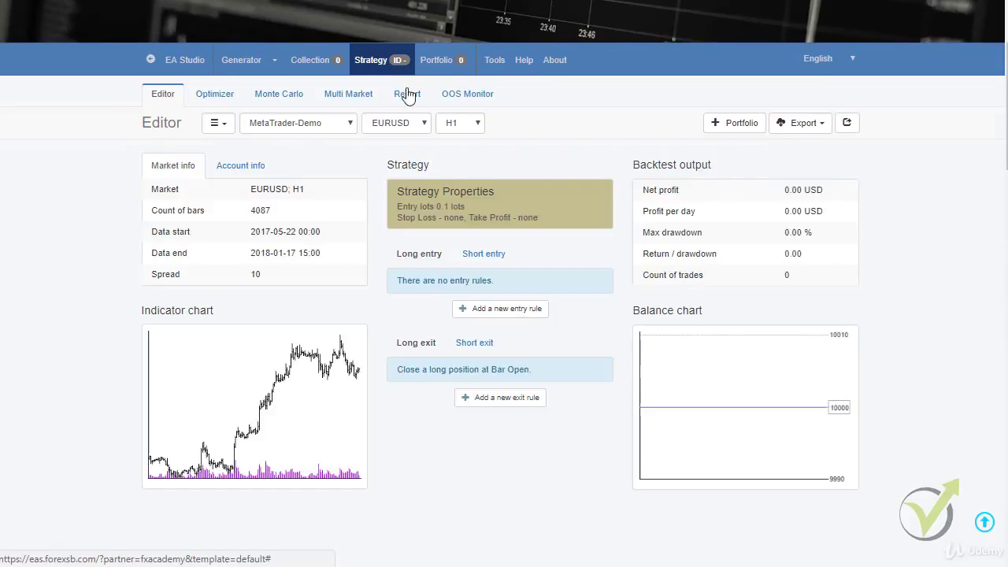
{"action": "left_click", "coordinate": [340, 124]}
{"action": "left_click", "coordinate": [338, 150]}
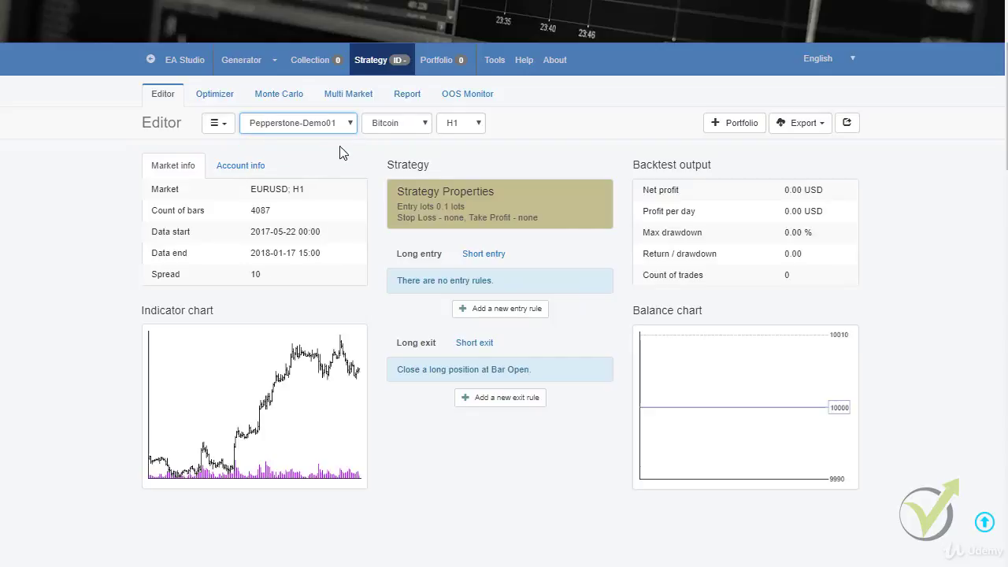
{"action": "left_click", "coordinate": [409, 127]}
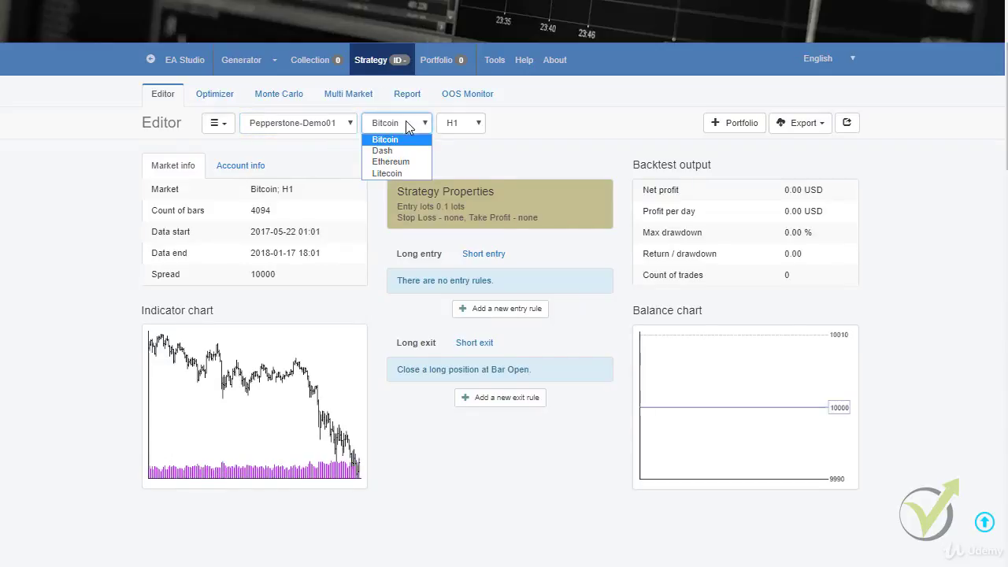
{"action": "left_click", "coordinate": [410, 161]}
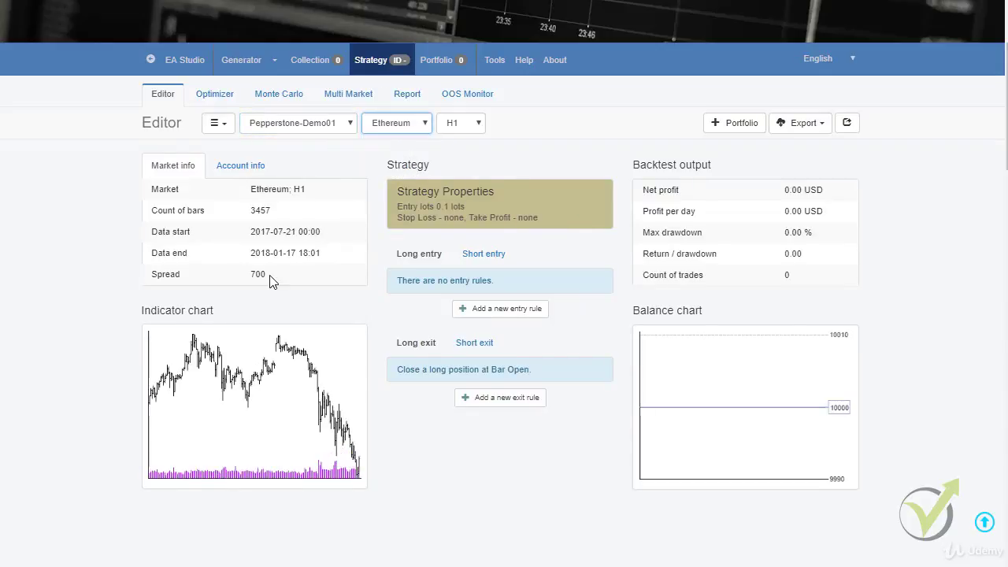
{"action": "left_click", "coordinate": [238, 65]}
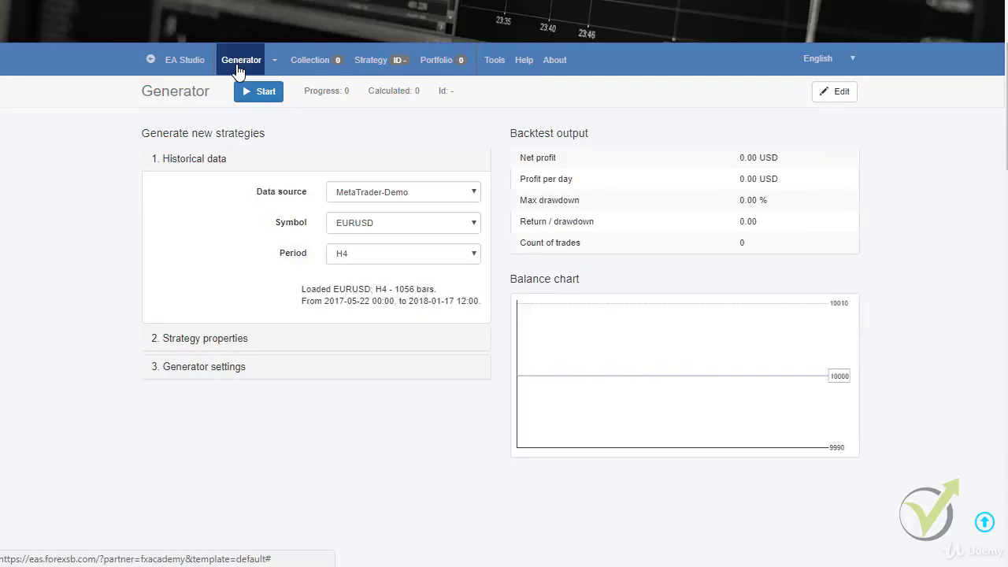
Set the generator data source to Pepperstone-Demo01, symbol Ethereum, period H1.
{"action": "left_click", "coordinate": [376, 224]}
{"action": "left_click", "coordinate": [386, 189]}
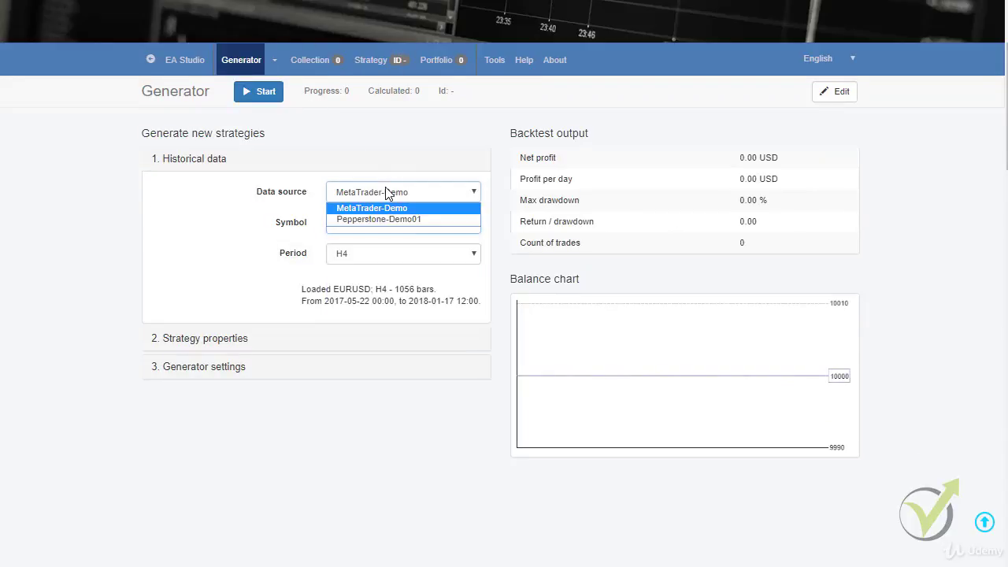
{"action": "left_click", "coordinate": [386, 220]}
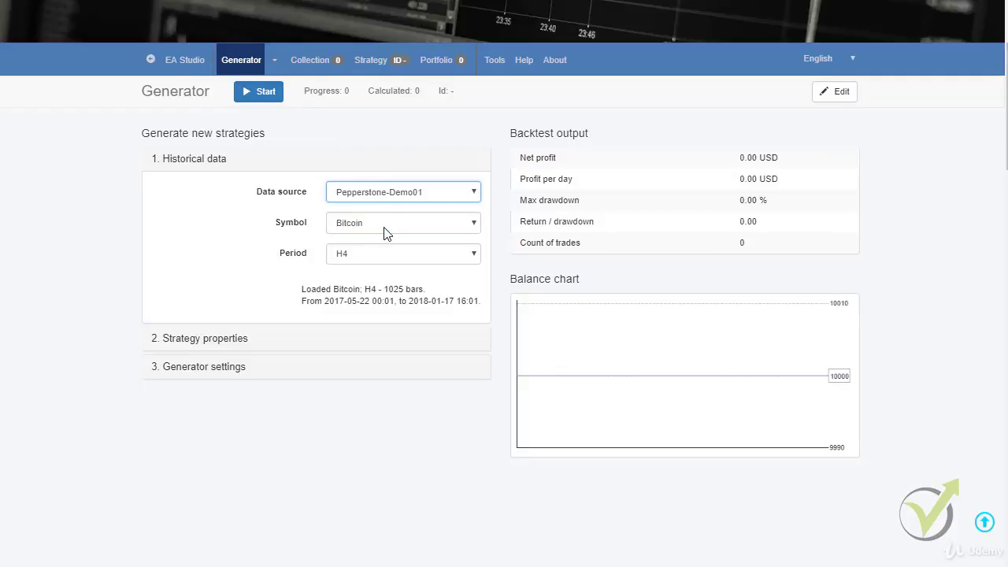
{"action": "left_click", "coordinate": [382, 229]}
{"action": "left_click", "coordinate": [389, 267]}
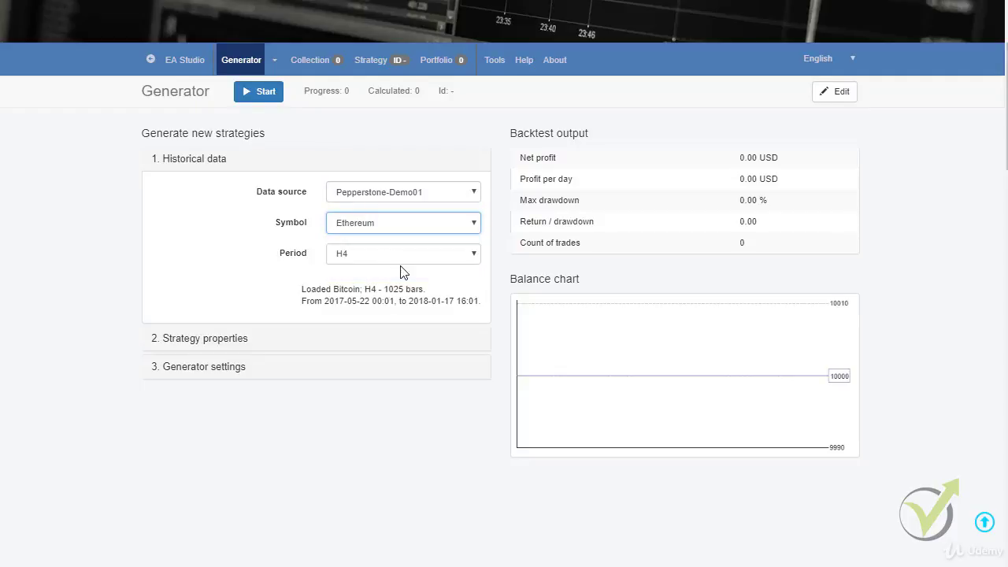
{"action": "left_click", "coordinate": [399, 255]}
{"action": "left_click", "coordinate": [399, 315]}
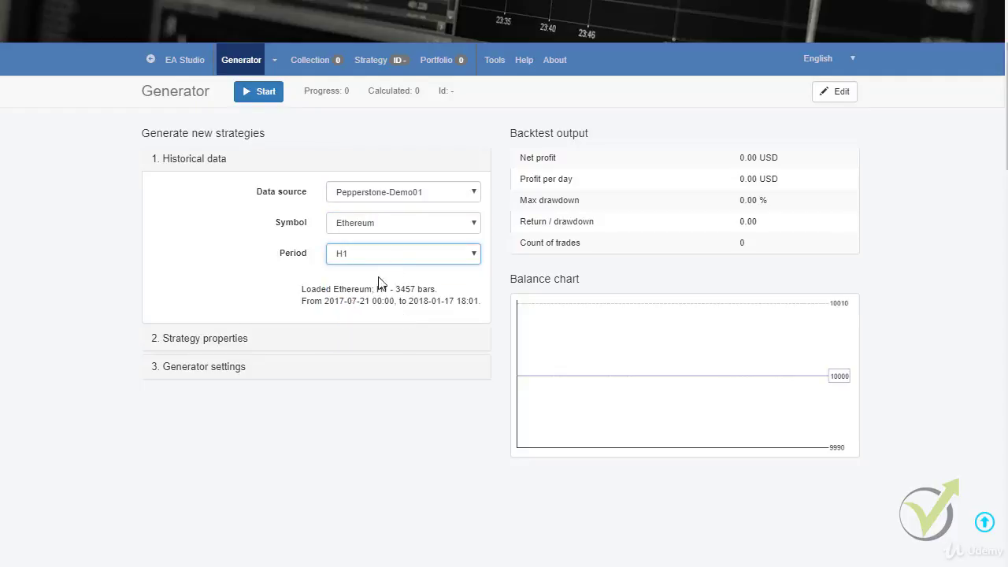
Set the entry lots in Strategy properties to 0.1.
{"action": "left_click", "coordinate": [207, 339]}
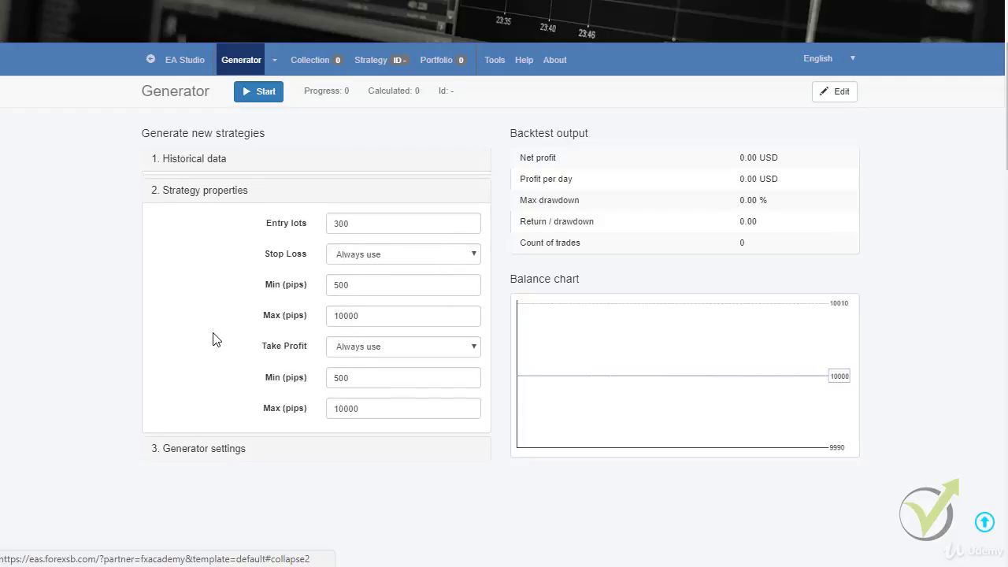
{"action": "double_click", "coordinate": [373, 223]}
{"action": "type", "text": "0."}
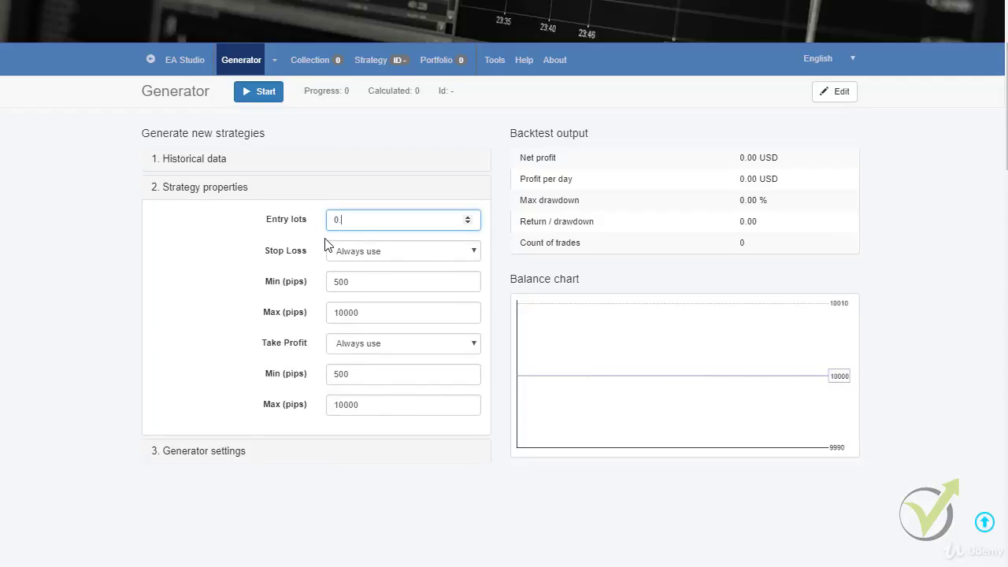
{"action": "type", "text": "0"}
{"action": "key", "text": "BackSpace"}
{"action": "type", "text": "1"}
Set stop loss to 700–100000 pips and take profit to 100–100000 pips.
{"action": "double_click", "coordinate": [381, 282]}
{"action": "type", "text": "700"}
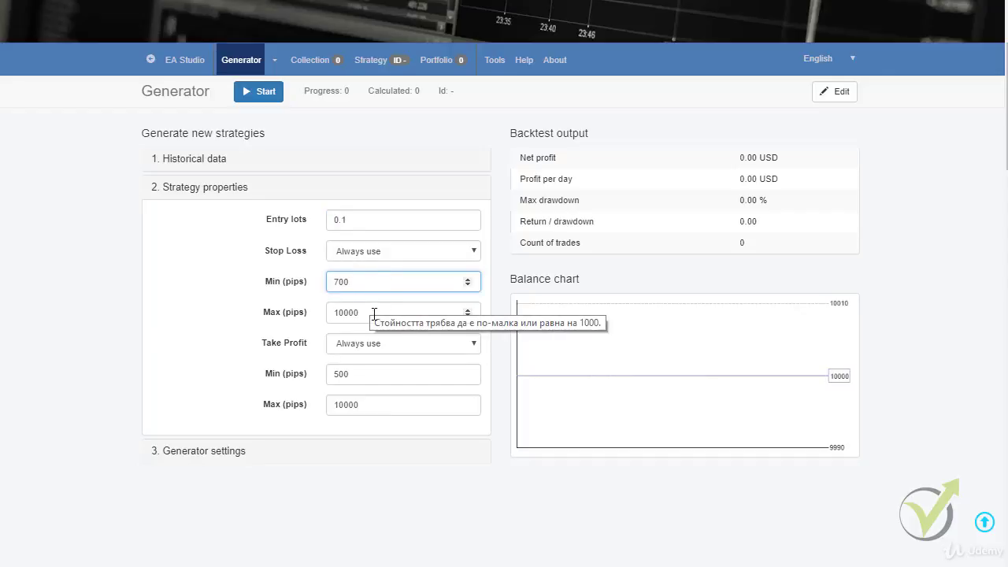
{"action": "left_click", "coordinate": [374, 313]}
{"action": "type", "text": "0"}
{"action": "left_click", "coordinate": [362, 404]}
{"action": "type", "text": "0"}
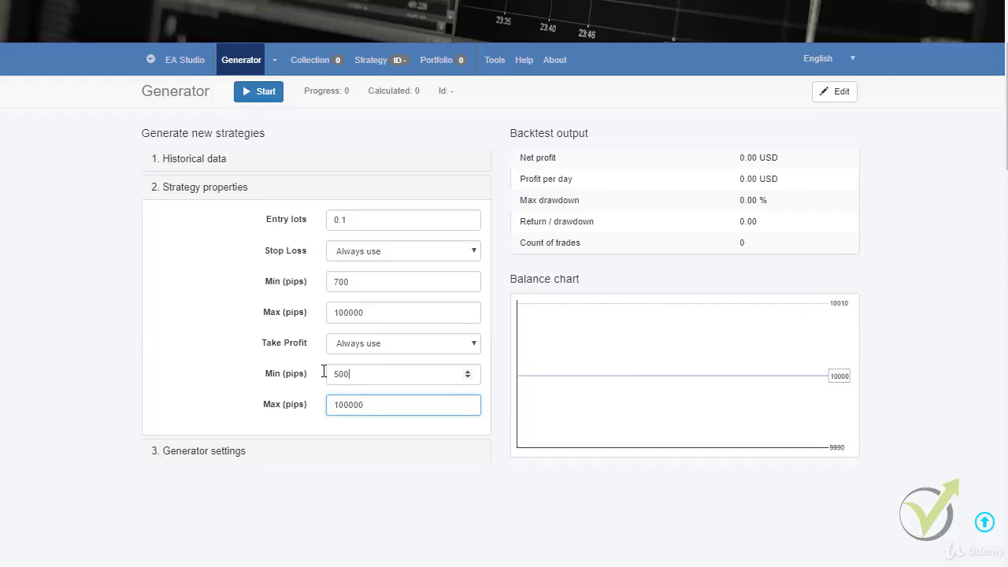
{"action": "double_click", "coordinate": [345, 374]}
{"action": "type", "text": "100"}
{"action": "left_click", "coordinate": [226, 455]}
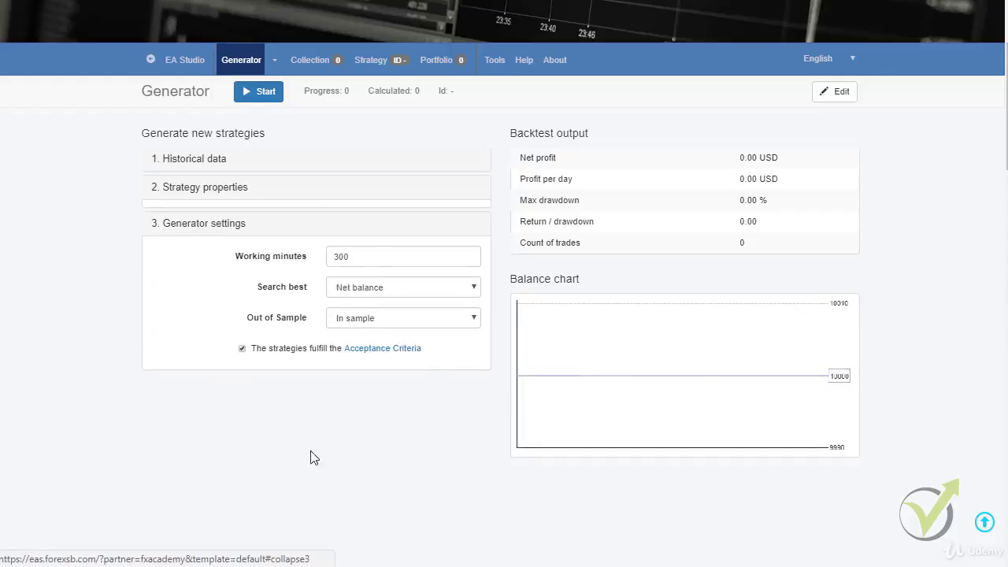
Set the Minimum net profit acceptance criterion to 100.
{"action": "left_click", "coordinate": [312, 260]}
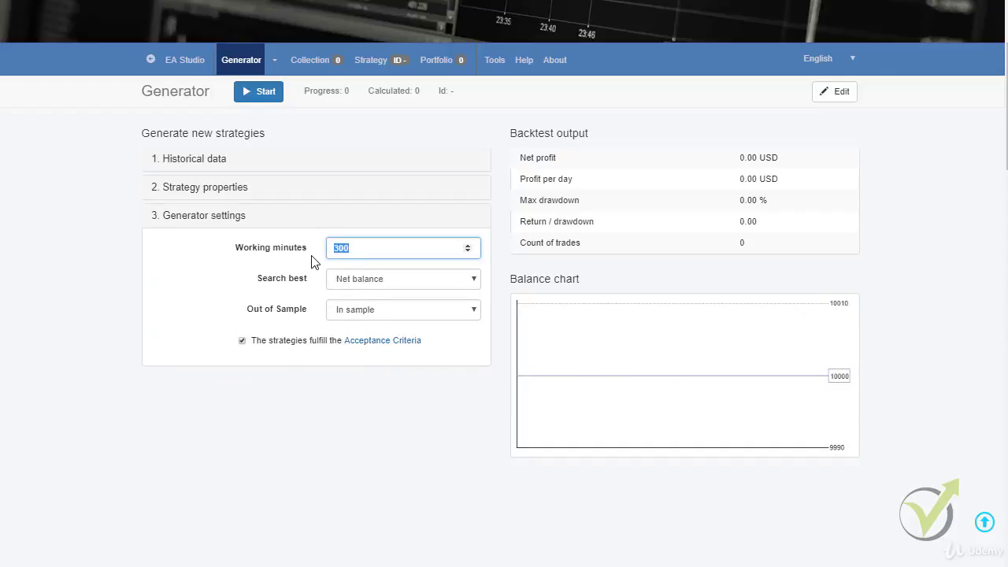
{"action": "left_click", "coordinate": [399, 341]}
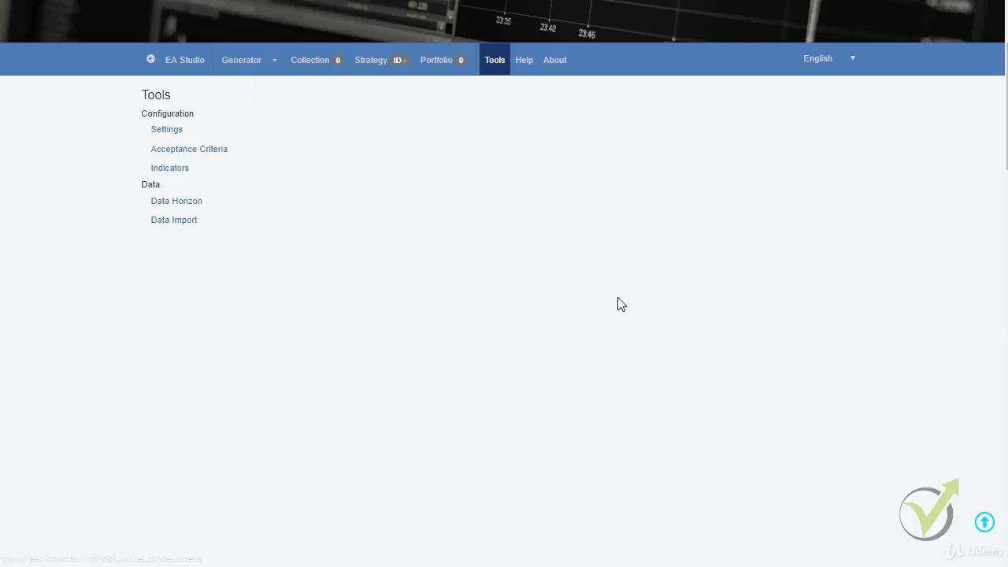
{"action": "double_click", "coordinate": [583, 271]}
{"action": "type", "text": "100"}
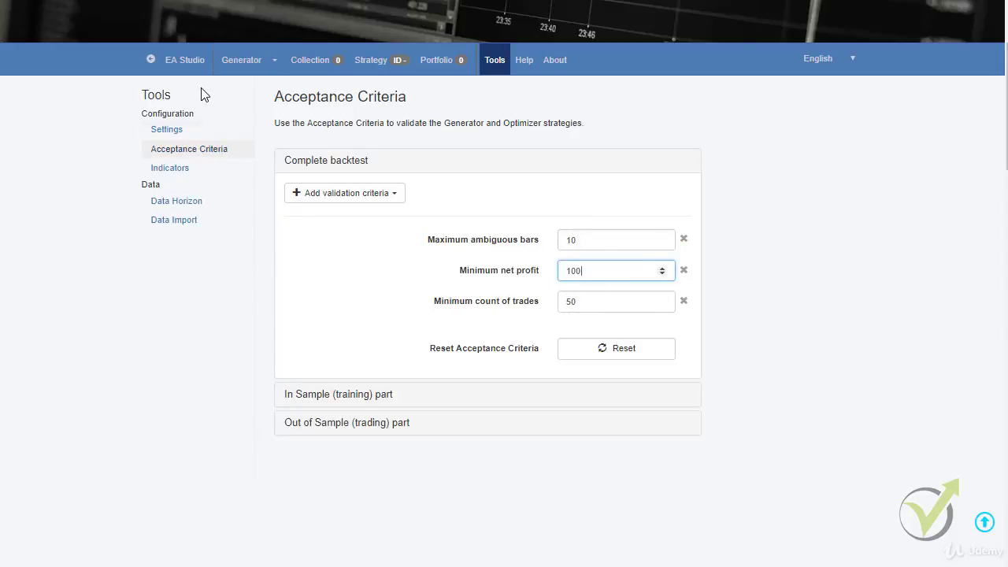
Start the generator, then reopen Expert Advisor Studio from the Forex Academy website.
{"action": "left_click", "coordinate": [241, 67]}
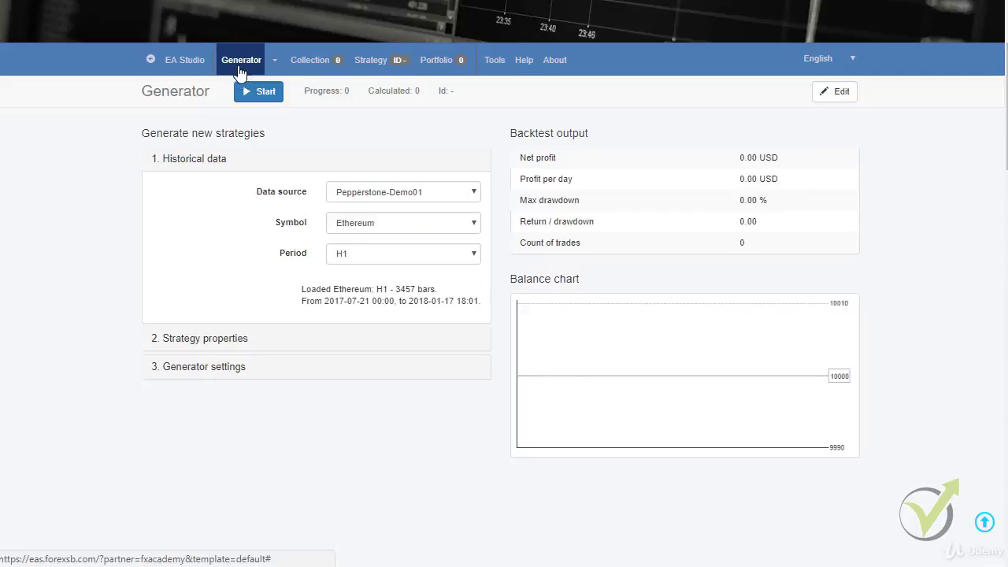
{"action": "left_click", "coordinate": [245, 92]}
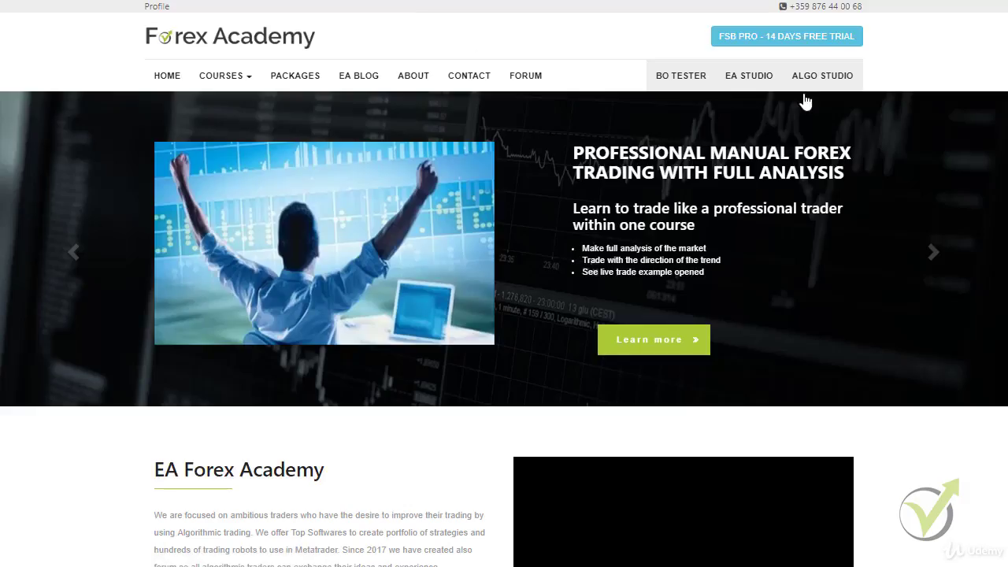
{"action": "left_click", "coordinate": [738, 77]}
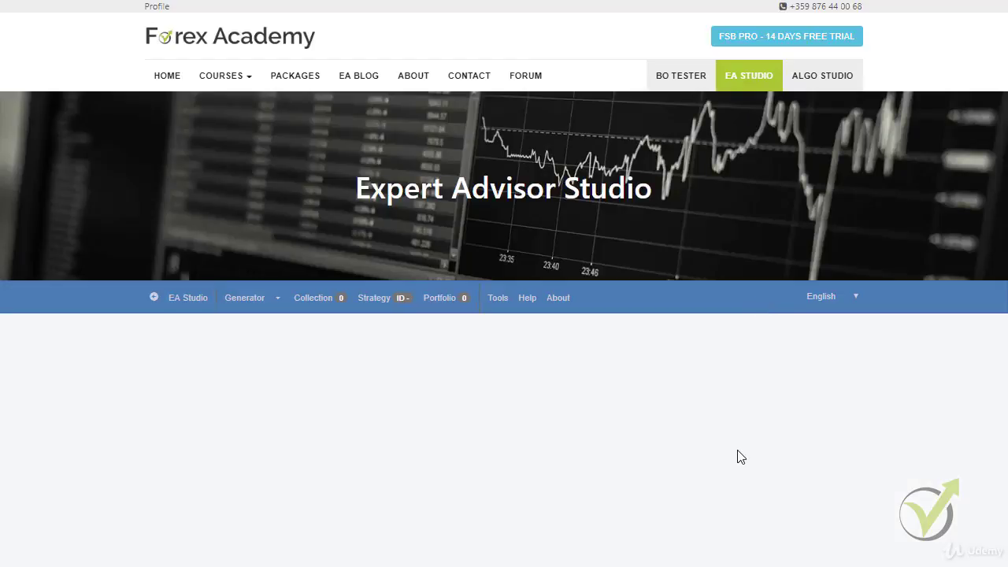
Log back in with the saved credentials and return to the strategy generator.
{"action": "left_click", "coordinate": [707, 388]}
{"action": "left_click", "coordinate": [707, 410]}
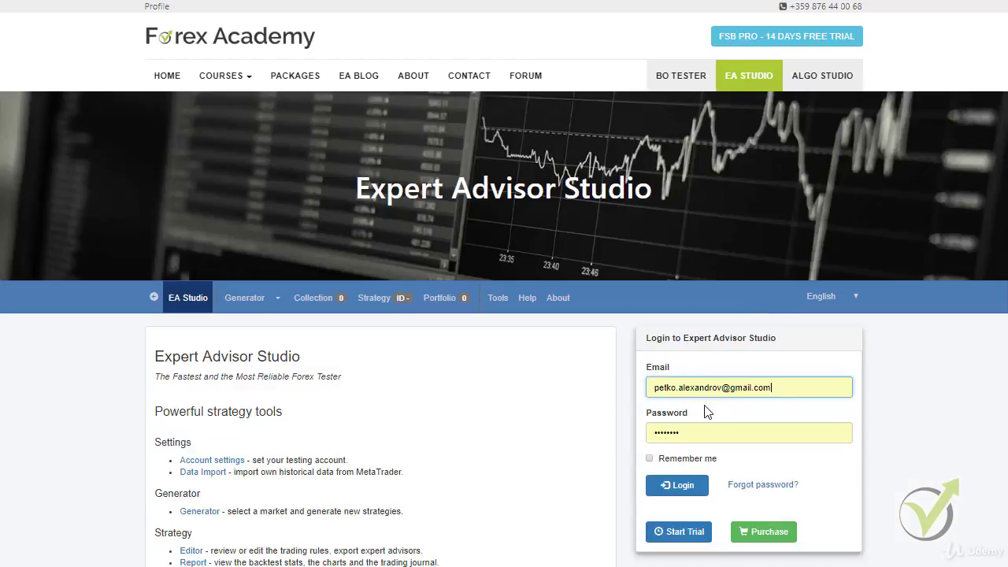
{"action": "left_click", "coordinate": [665, 488]}
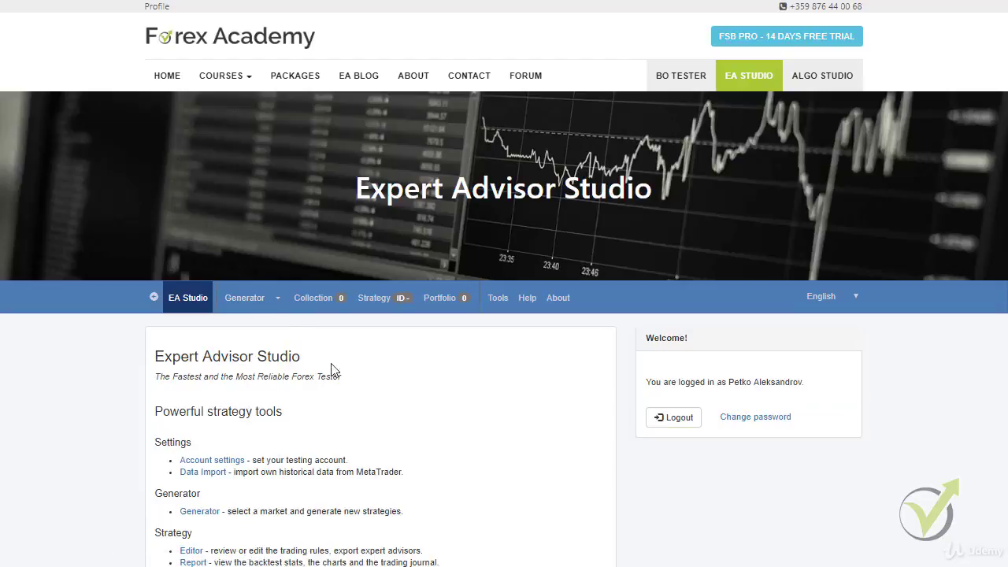
{"action": "left_click", "coordinate": [248, 304]}
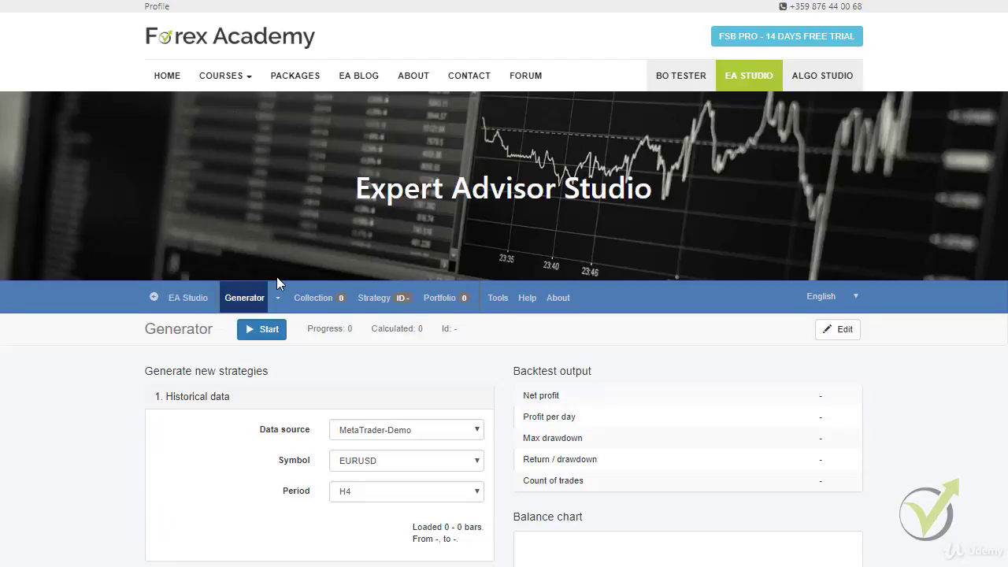
{"action": "scroll", "coordinate": [276, 276], "scroll_direction": "down", "scroll_amount": 2}
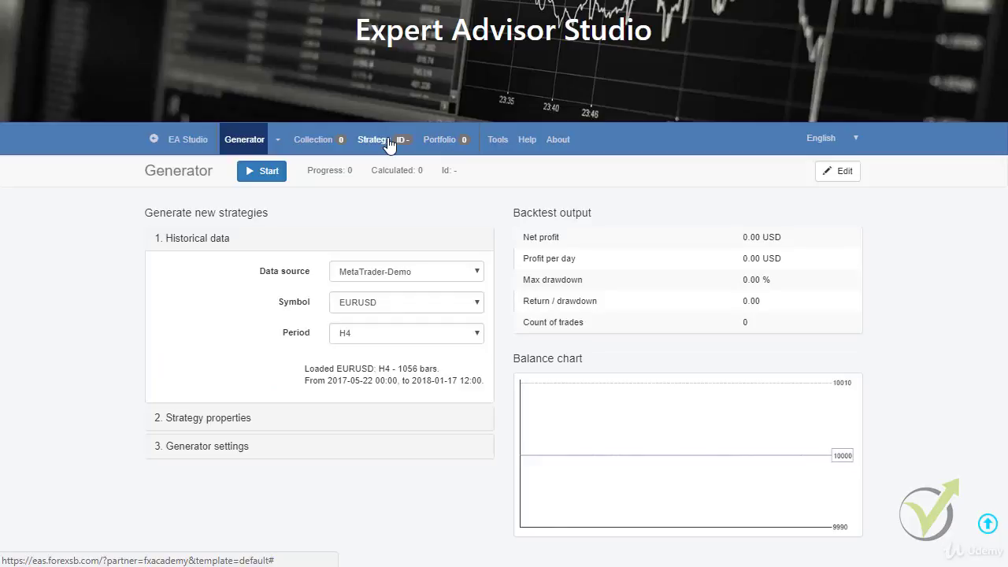
{"action": "left_click", "coordinate": [387, 142]}
View Pepperstone-Demo01 Litecoin H1 market data in the Editor, then go back to the Generator.
{"action": "left_click", "coordinate": [320, 202]}
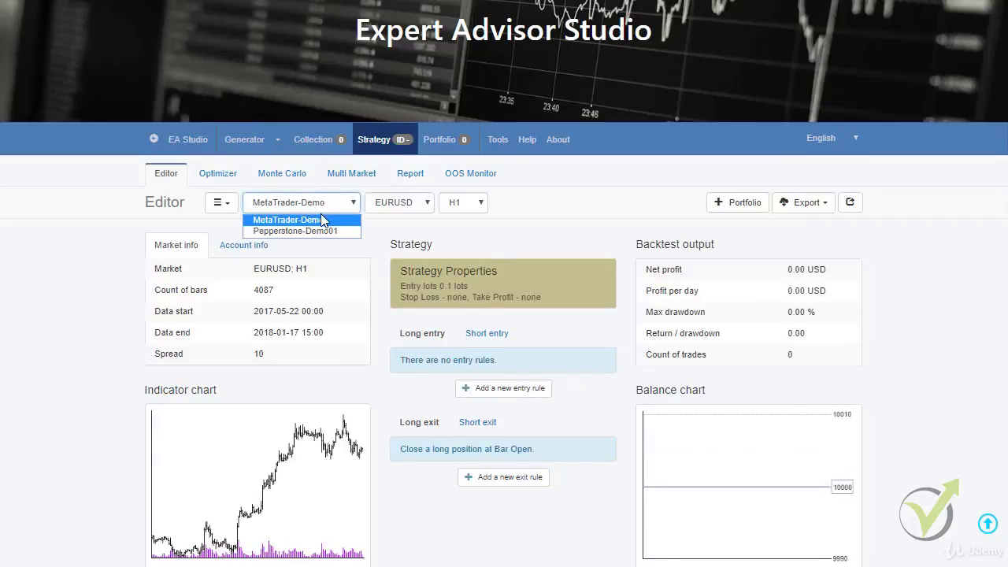
{"action": "left_click", "coordinate": [326, 231]}
{"action": "left_click", "coordinate": [428, 202]}
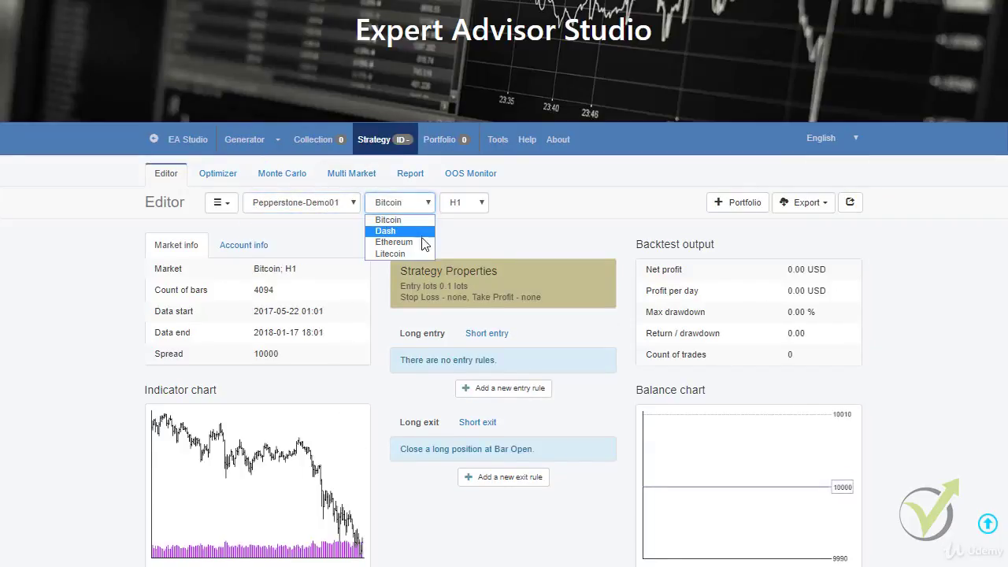
{"action": "left_click", "coordinate": [409, 253]}
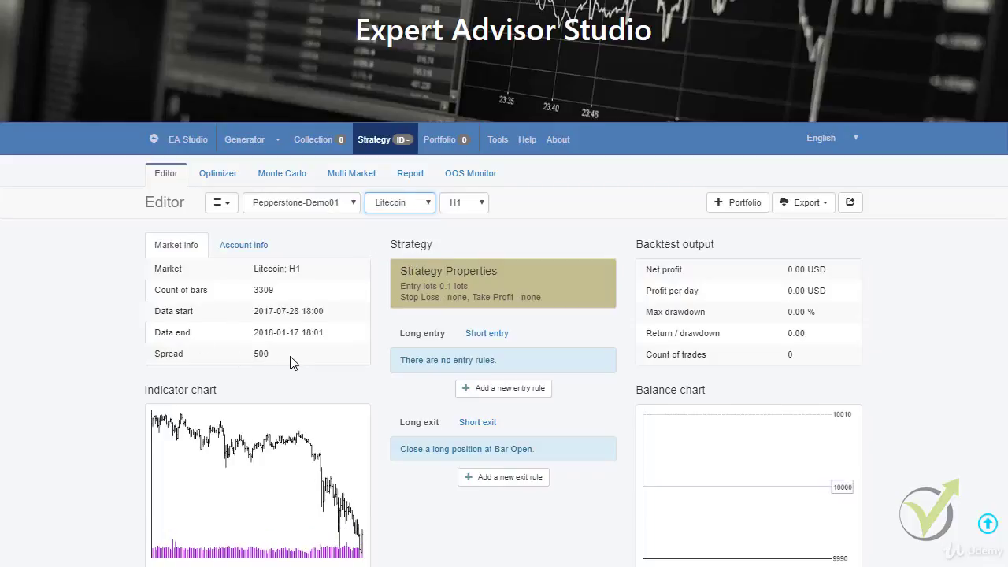
{"action": "left_click", "coordinate": [244, 145]}
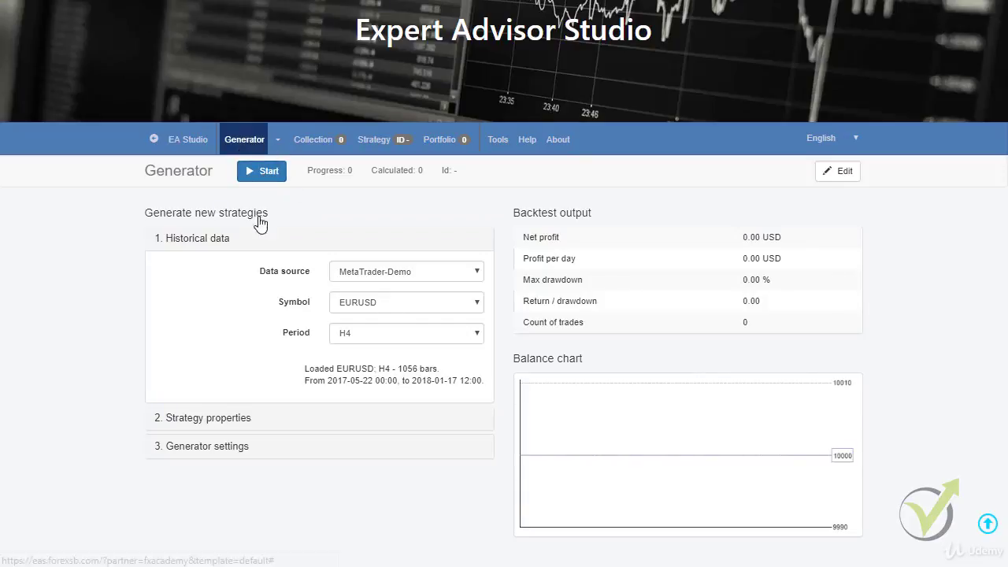
Set the generator data to Pepperstone-Demo01 Litecoin with the H1 period.
{"action": "left_click", "coordinate": [392, 267]}
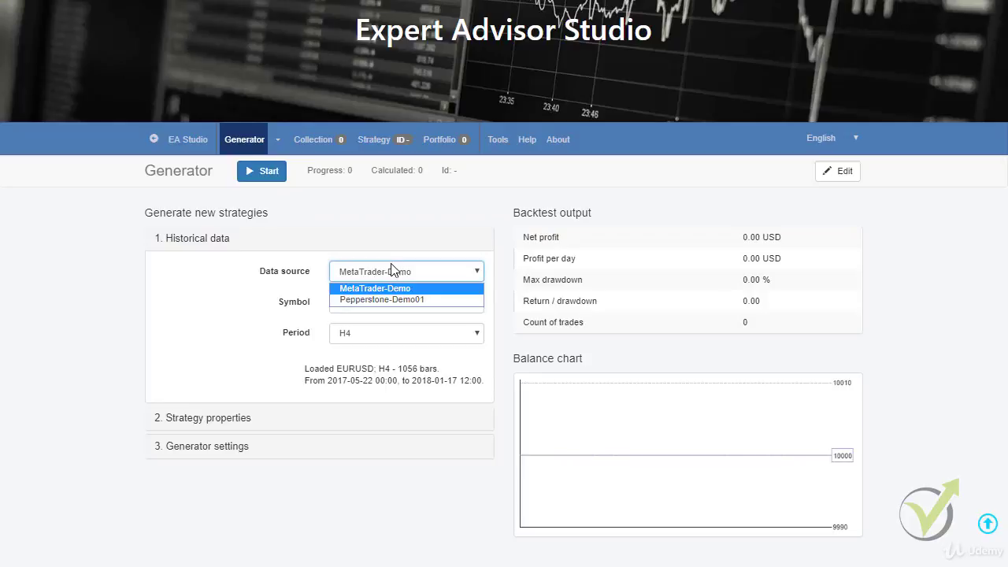
{"action": "left_click", "coordinate": [396, 299]}
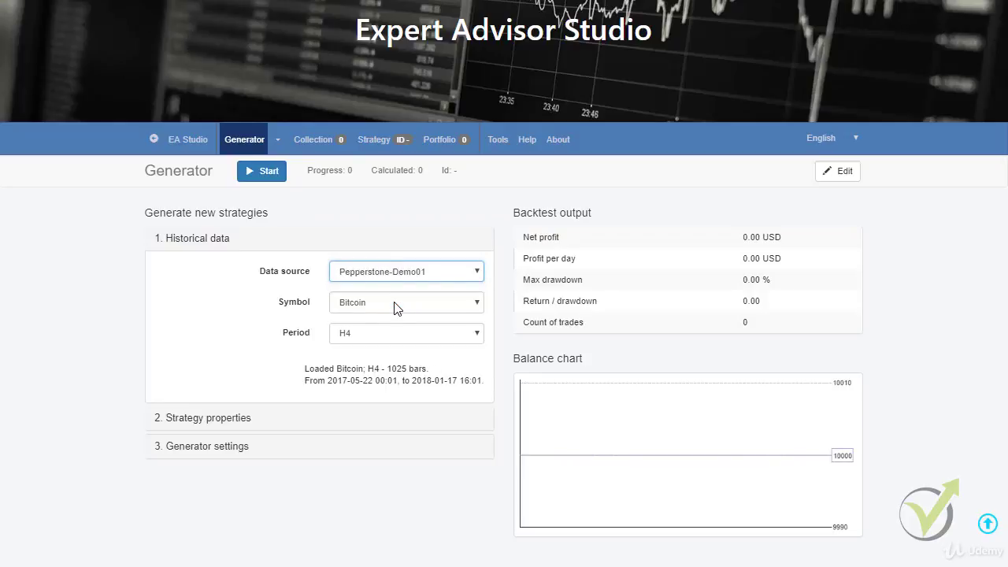
{"action": "left_click", "coordinate": [394, 304]}
{"action": "left_click", "coordinate": [394, 354]}
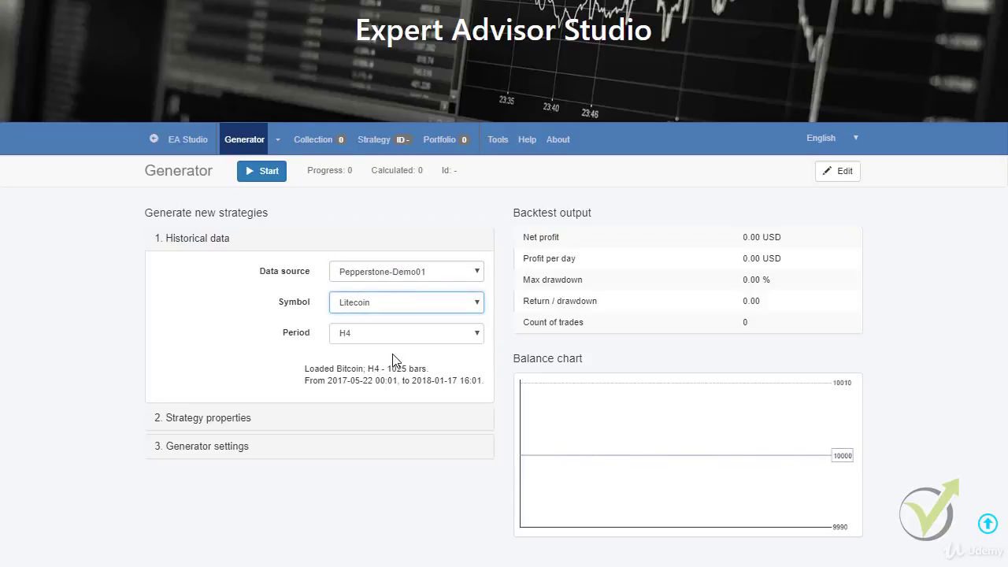
{"action": "left_click", "coordinate": [386, 337]}
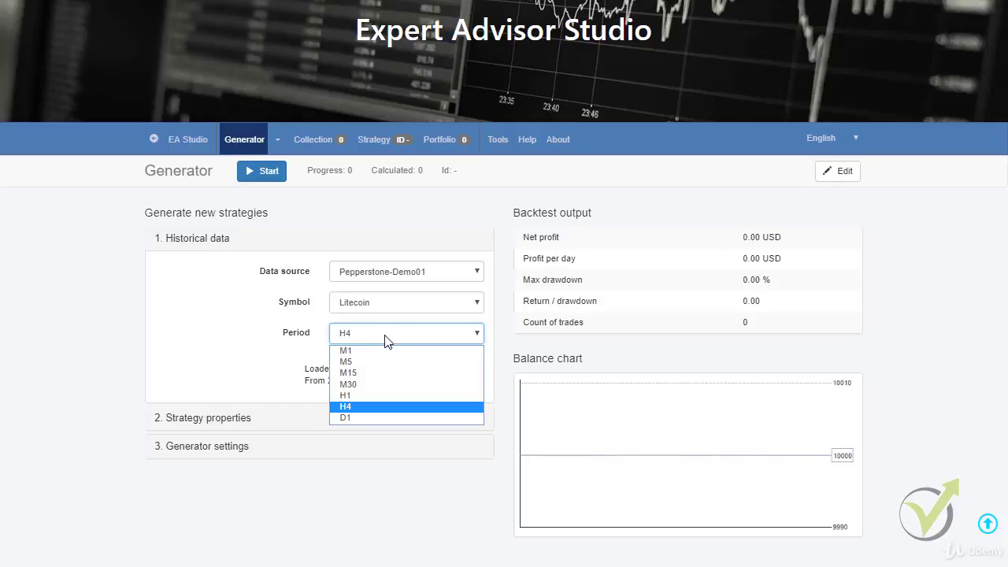
{"action": "left_click", "coordinate": [391, 396]}
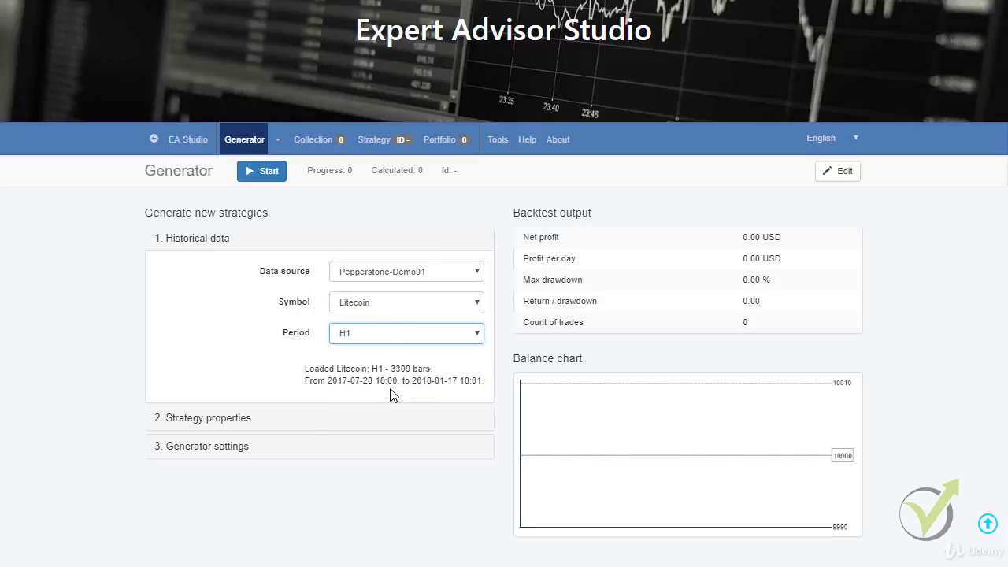
Raise stop loss and take profit maximums to 100000 pips and set entry lots to 0.1.
{"action": "left_click", "coordinate": [198, 425]}
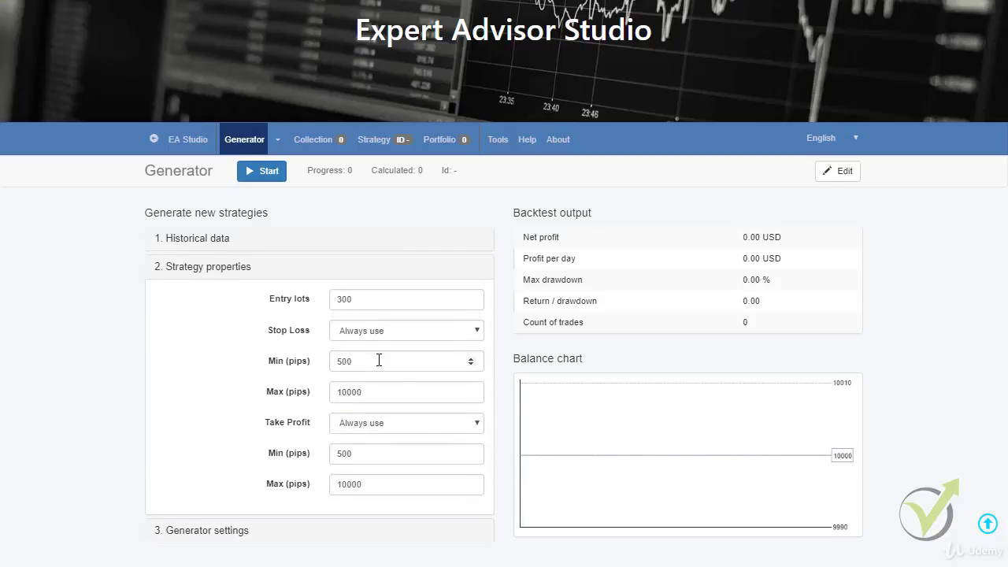
{"action": "left_click", "coordinate": [376, 392]}
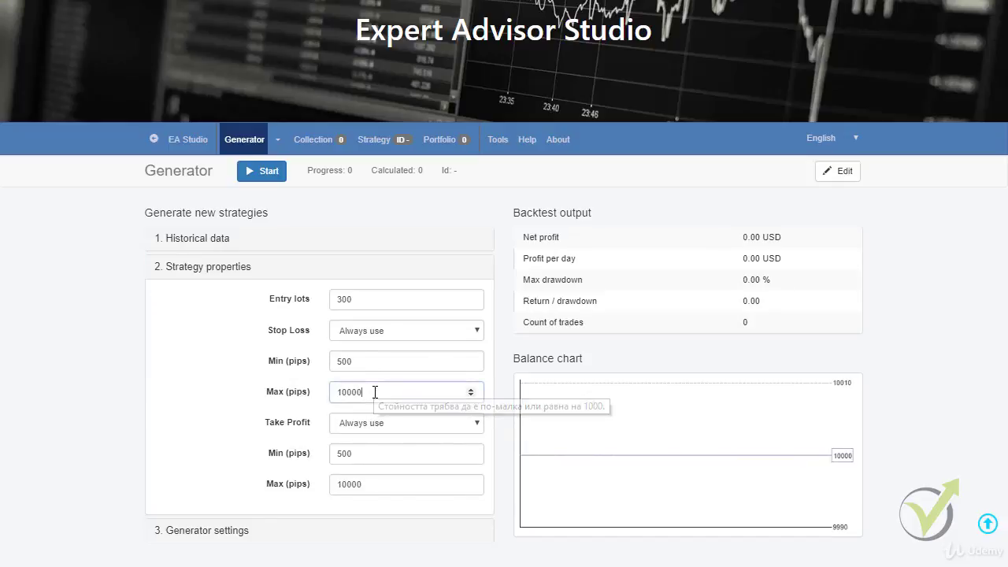
{"action": "type", "text": "0"}
{"action": "left_click", "coordinate": [383, 482]}
{"action": "type", "text": "0"}
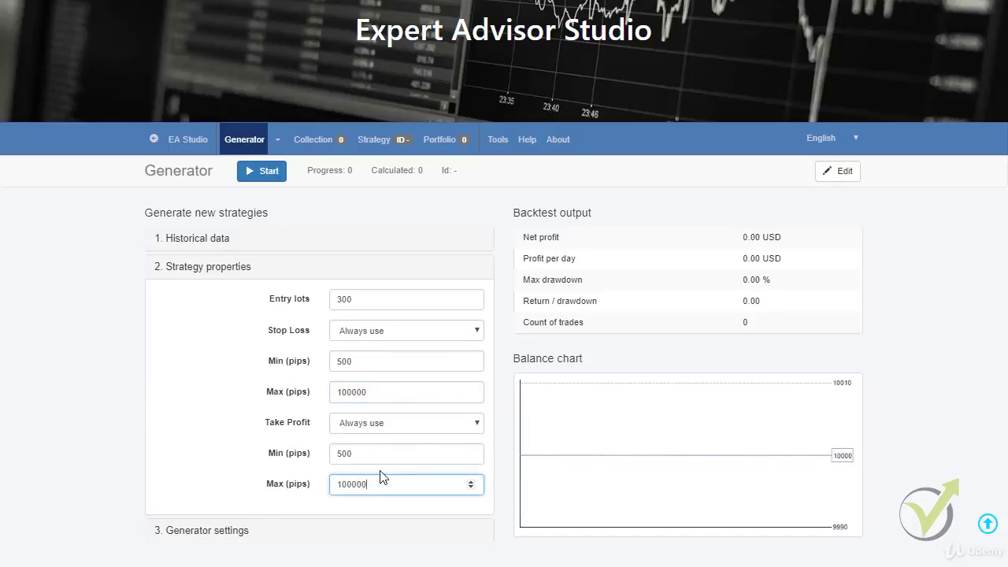
{"action": "double_click", "coordinate": [347, 299]}
{"action": "type", "text": "0"}
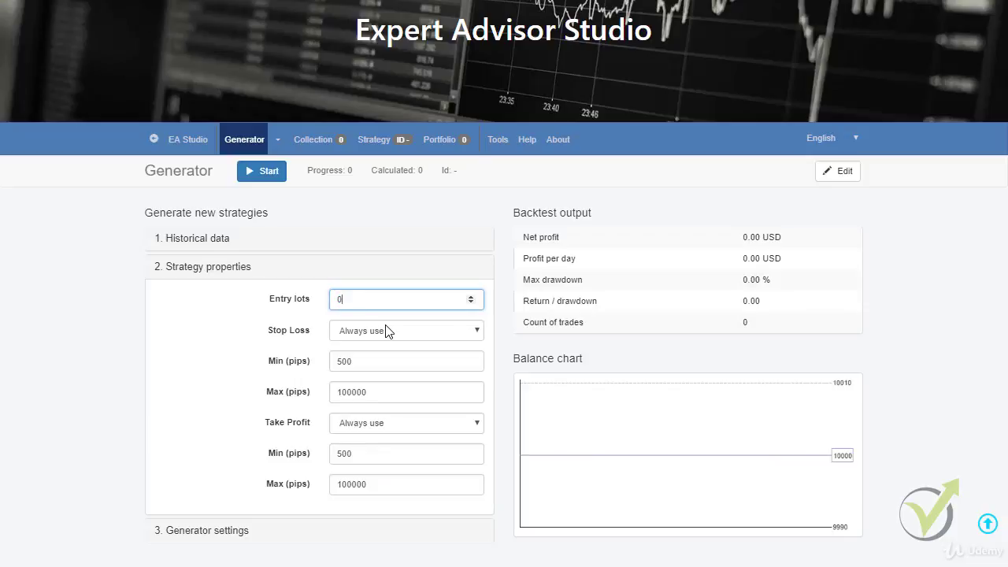
{"action": "type", "text": ".1"}
{"action": "left_click", "coordinate": [241, 531]}
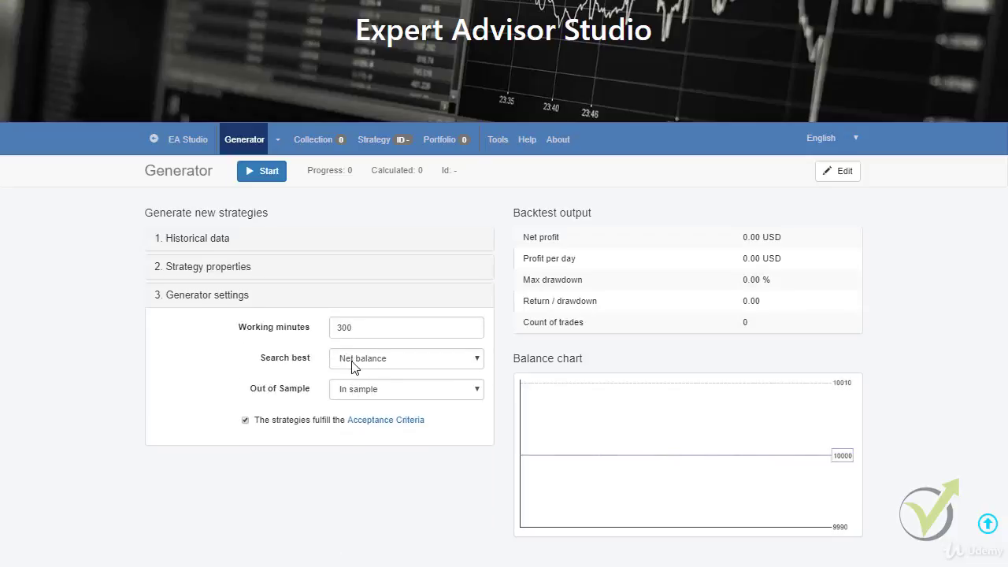
Set generator working minutes to 50 and minimum net profit to 100, then return to the Generator.
{"action": "double_click", "coordinate": [350, 329]}
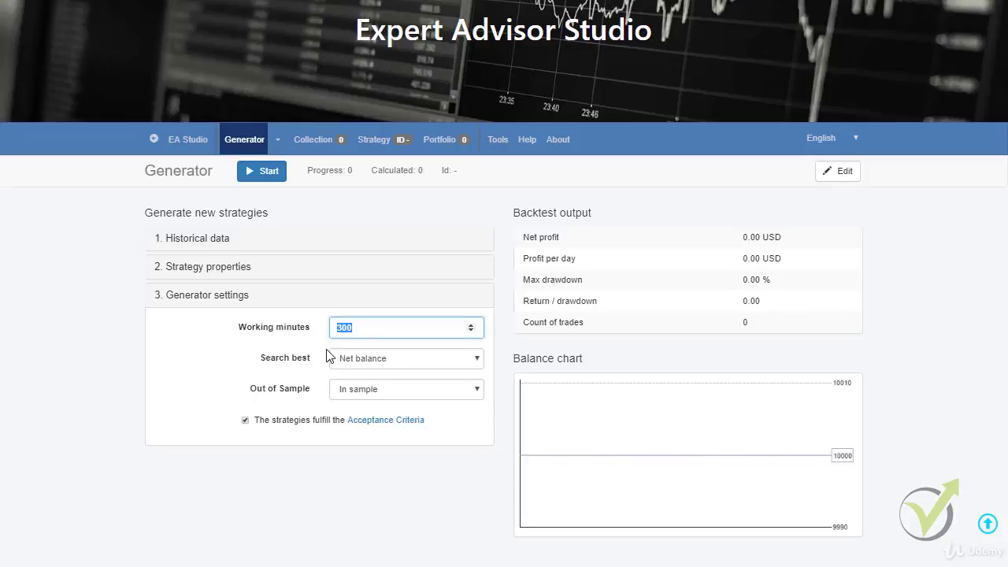
{"action": "type", "text": "50"}
{"action": "left_click", "coordinate": [375, 421]}
{"action": "left_click", "coordinate": [615, 356]}
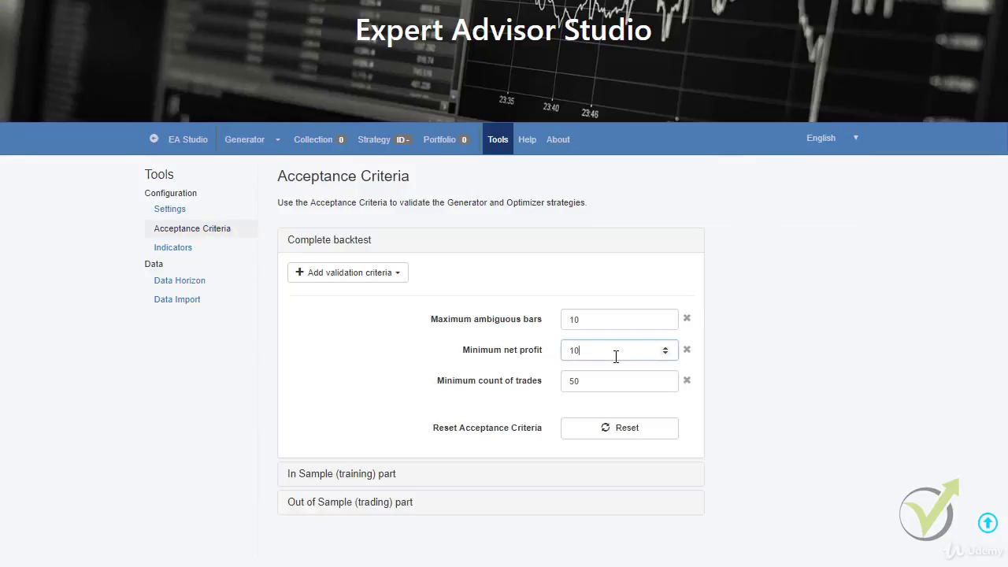
{"action": "type", "text": "0"}
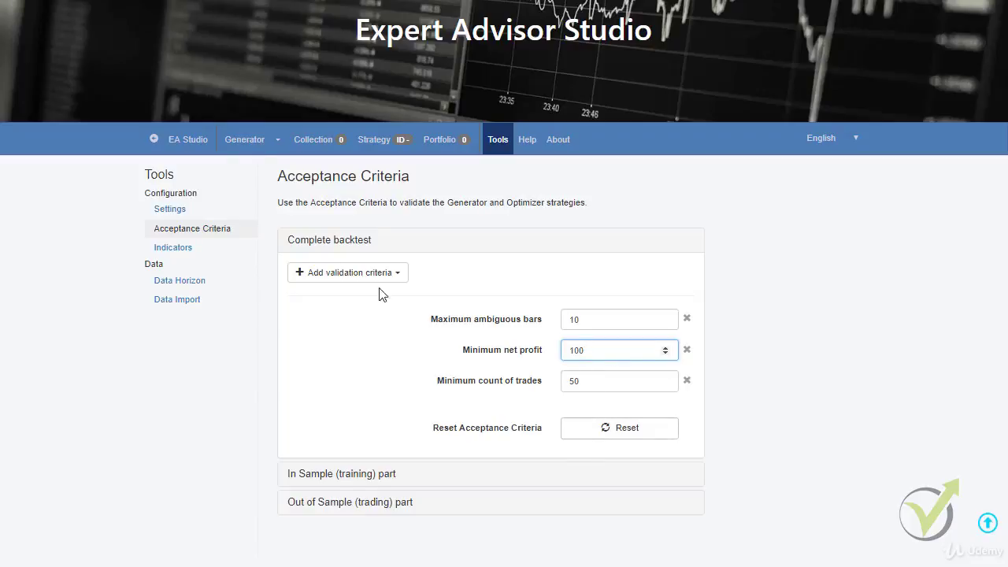
{"action": "left_click", "coordinate": [237, 141]}
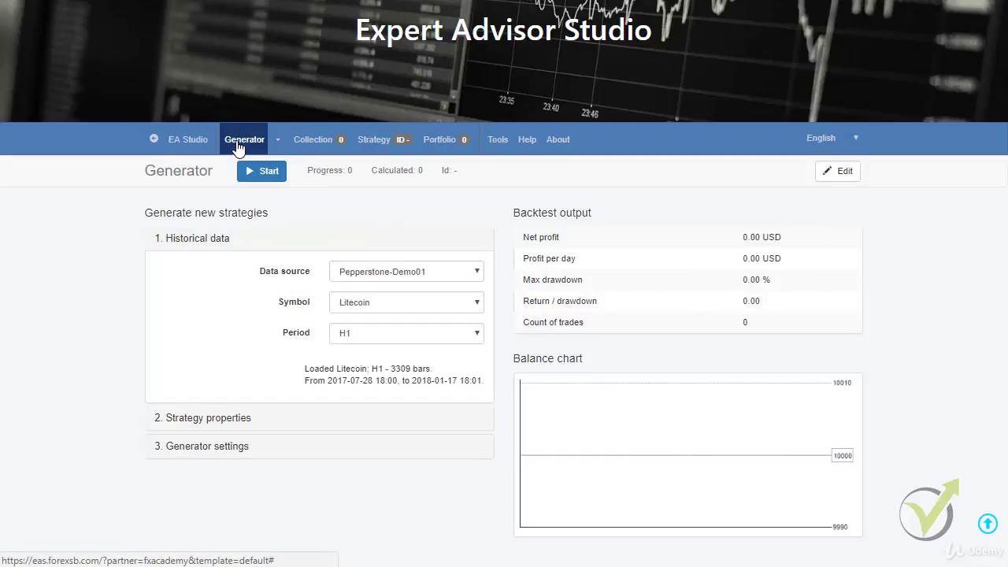
Start the generator to build the 100-strategy Bitcoin H1 collection.
{"action": "left_click", "coordinate": [257, 175]}
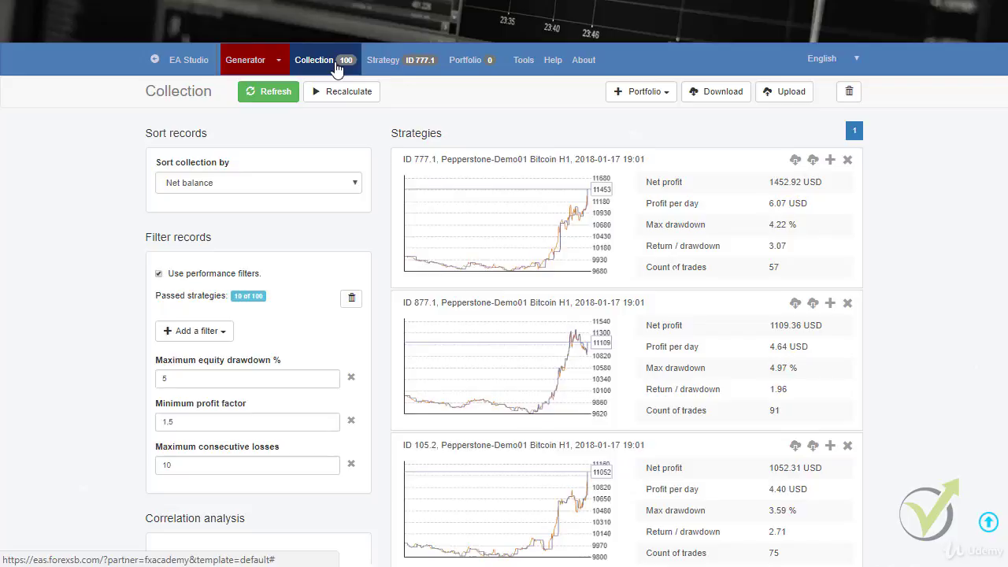
Refresh the collection and scroll through the strategy cards, now led by ID 899.1.
{"action": "left_click", "coordinate": [335, 63]}
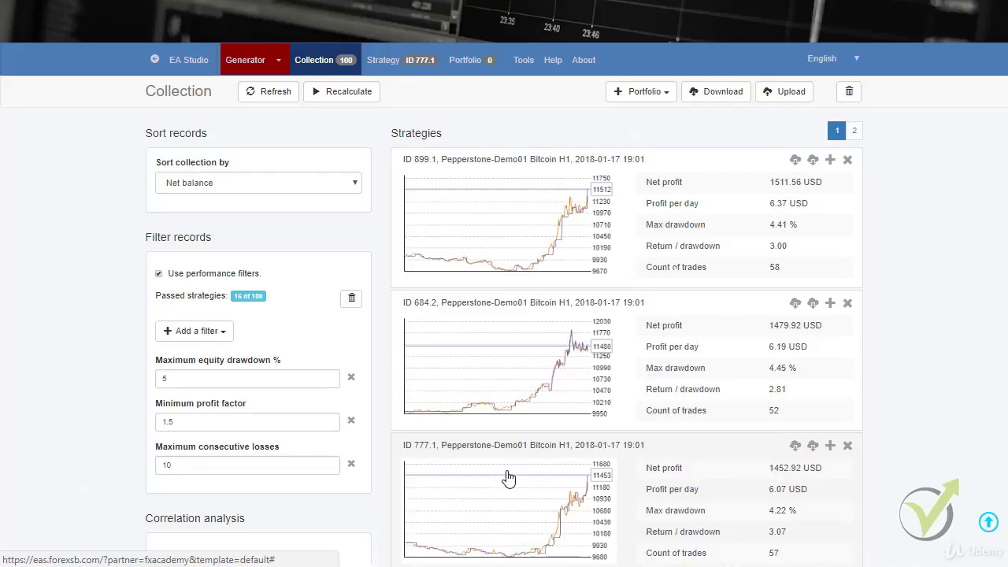
{"action": "scroll", "coordinate": [567, 507], "scroll_direction": "down", "scroll_amount": 1}
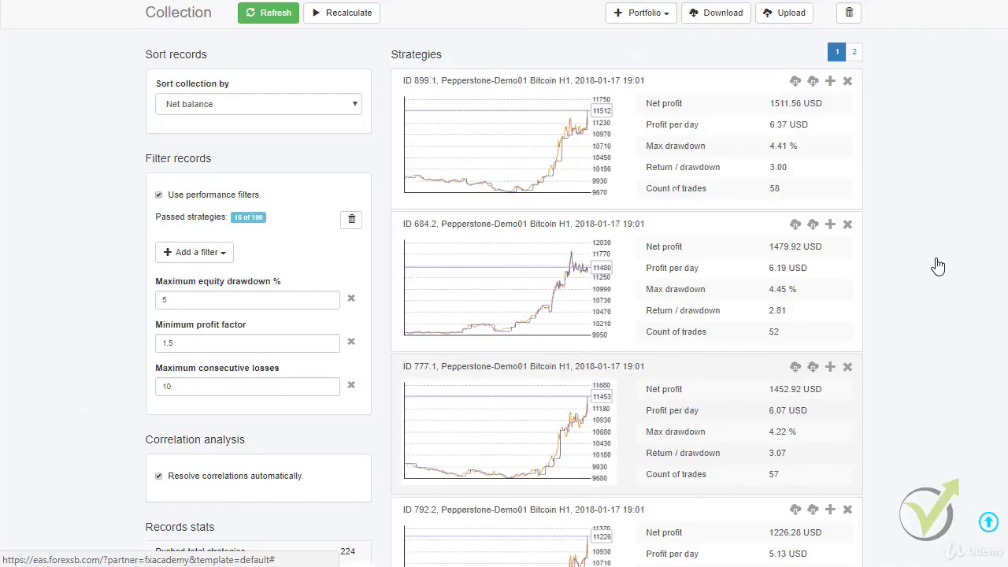
{"action": "scroll", "coordinate": [504, 283], "scroll_direction": "up", "scroll_amount": 5}
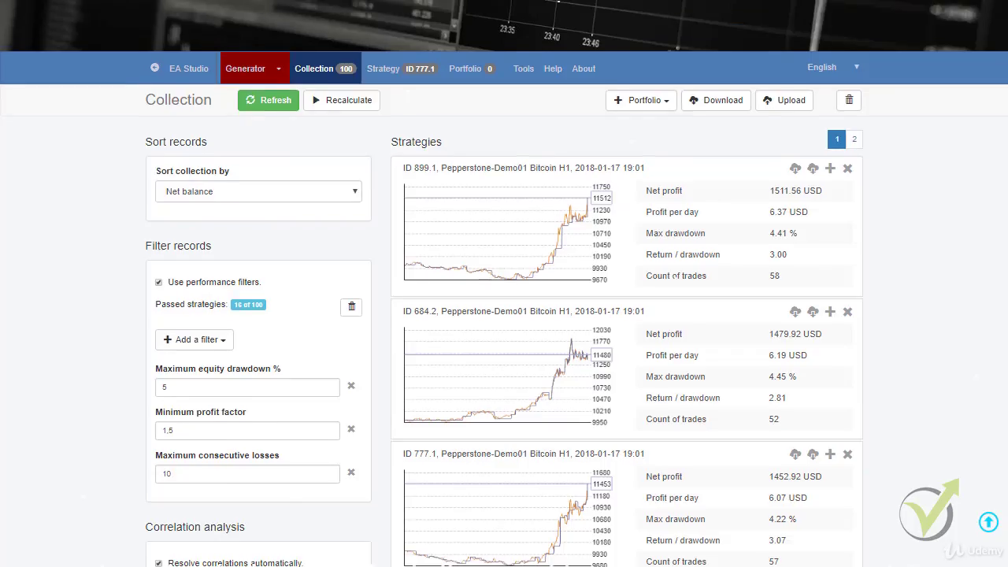
{"action": "scroll", "coordinate": [504, 284], "scroll_direction": "up", "scroll_amount": 1}
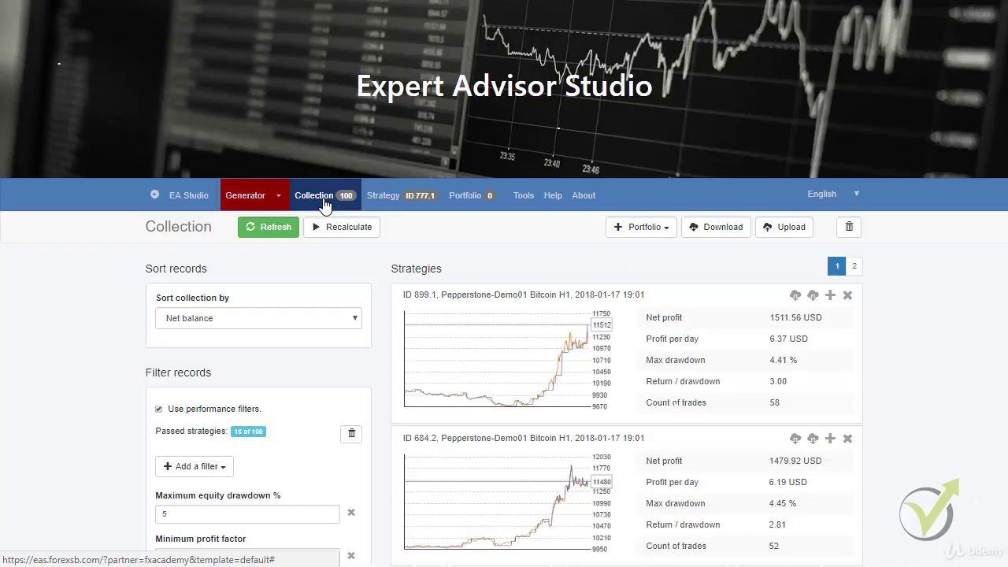
Open strategy ID 899.1 in the Editor and scroll through its rules.
{"action": "left_click", "coordinate": [501, 355]}
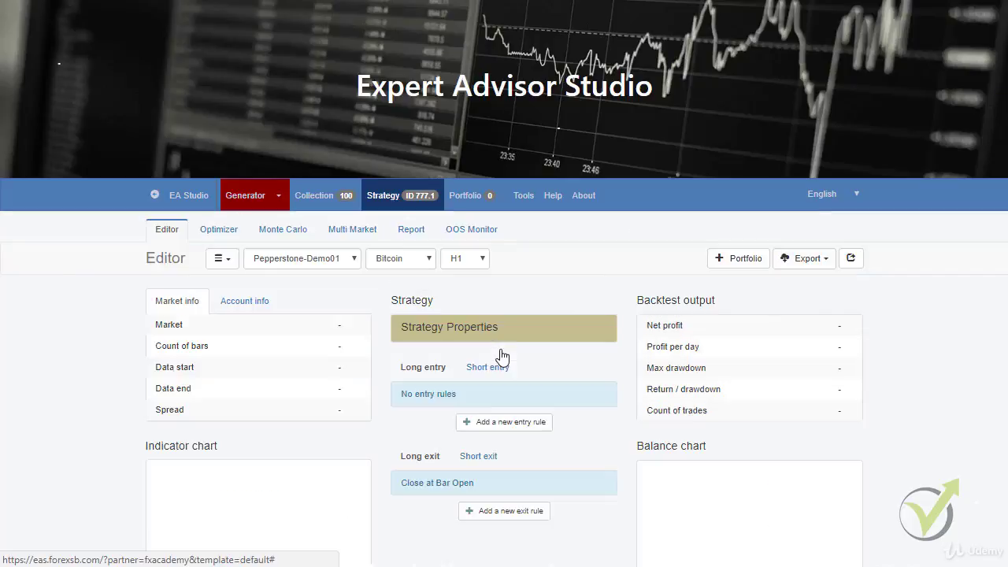
{"action": "scroll", "coordinate": [504, 315], "scroll_direction": "down", "scroll_amount": 1}
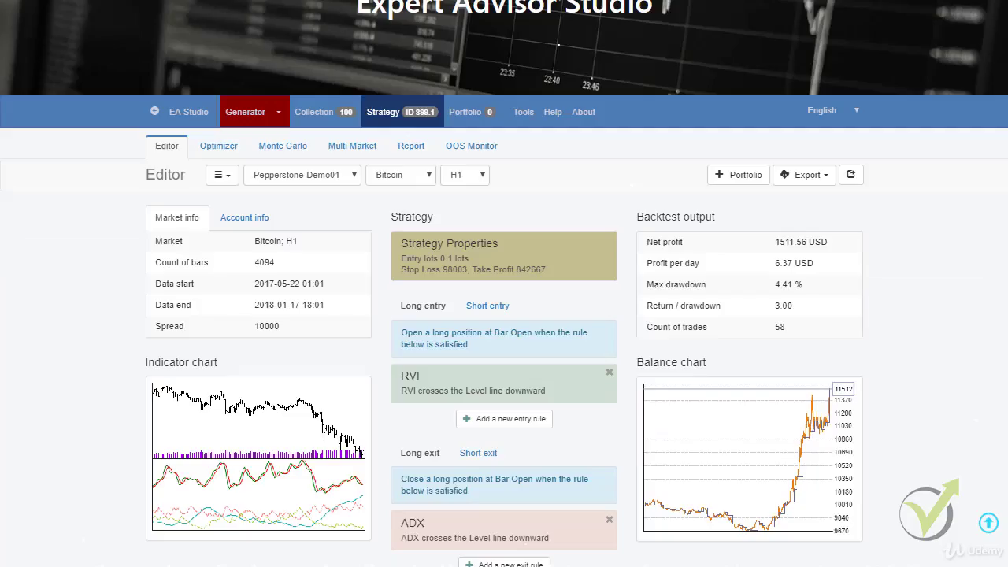
{"action": "scroll", "coordinate": [504, 315], "scroll_direction": "down", "scroll_amount": 1}
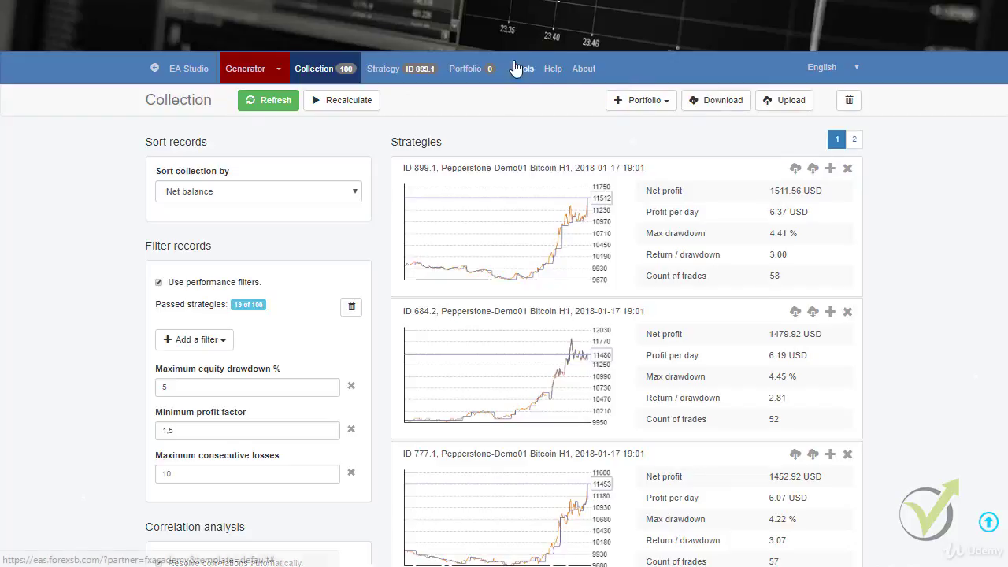
Skim the Help Contents introduction, then go back to the running Bitcoin H1 generator.
{"action": "left_click", "coordinate": [553, 70]}
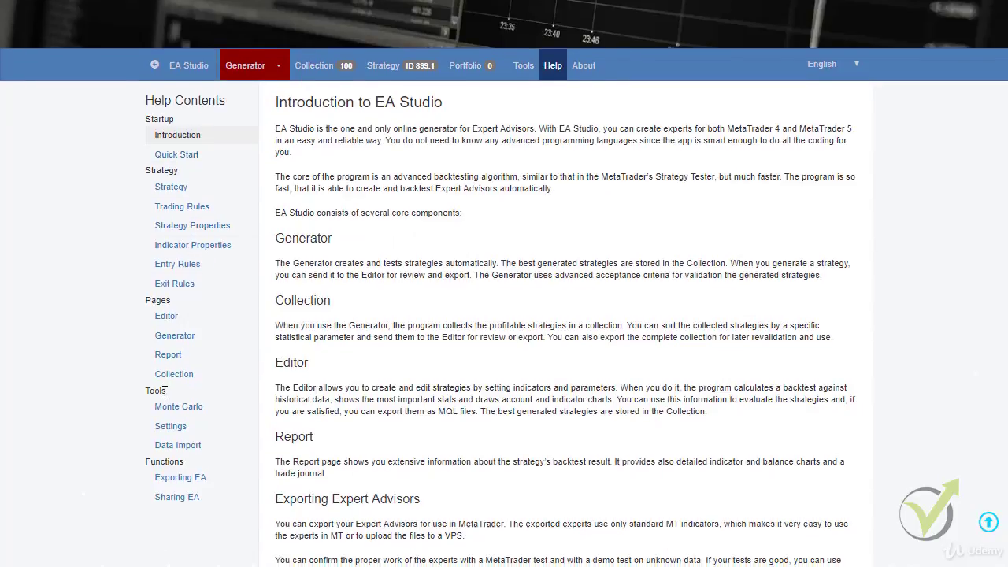
{"action": "scroll", "coordinate": [166, 425], "scroll_direction": "down", "scroll_amount": 2}
{"action": "scroll", "coordinate": [171, 275], "scroll_direction": "up", "scroll_amount": 2}
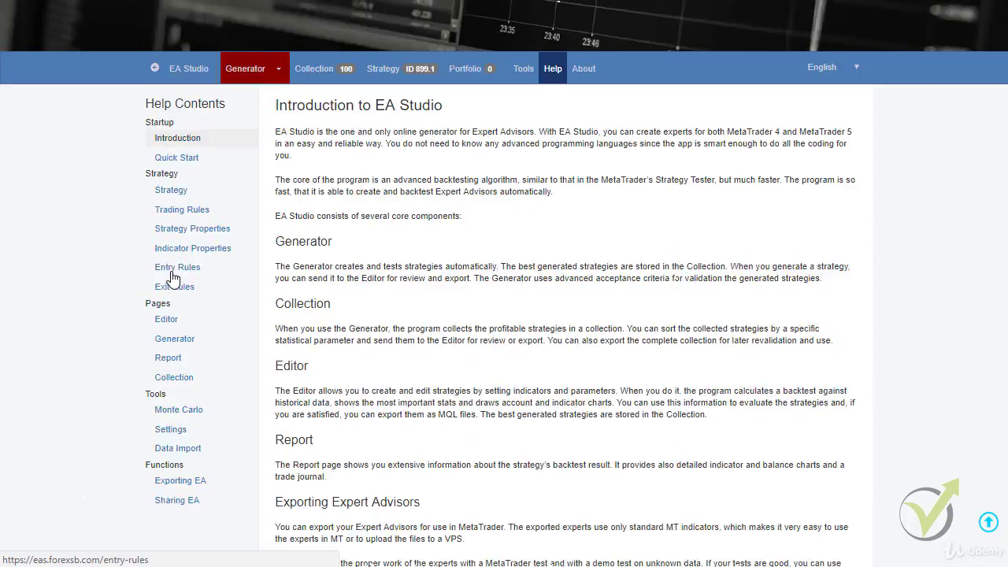
{"action": "left_click", "coordinate": [246, 69]}
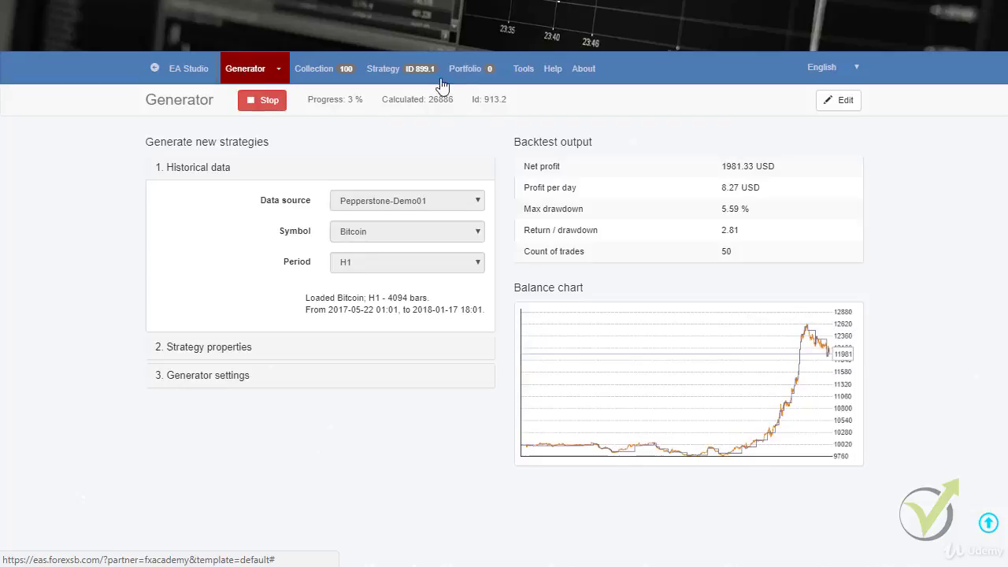
Check the 100-strategy Bitcoin H1 collection, then return to the Generator page.
{"action": "left_click", "coordinate": [324, 68]}
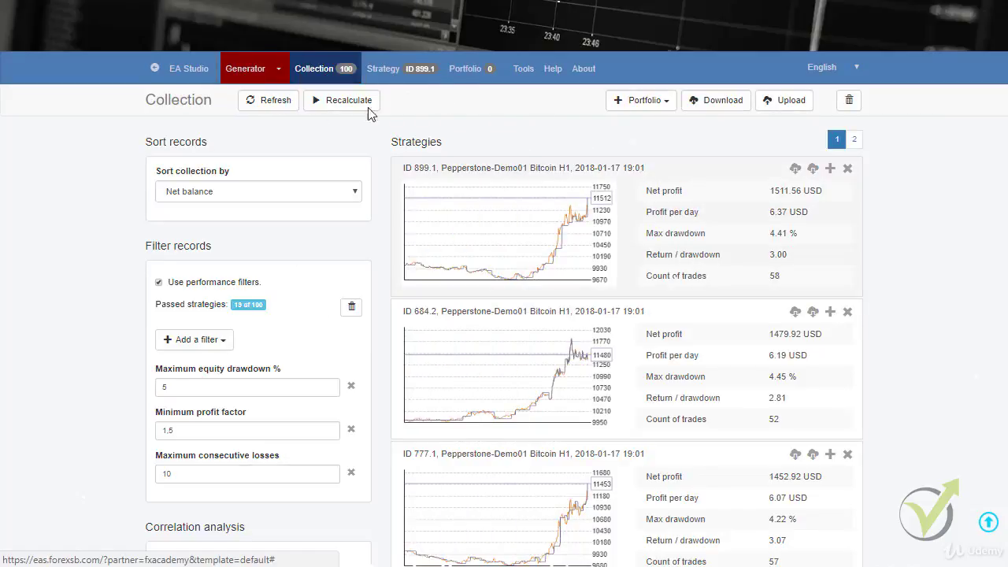
{"action": "left_click", "coordinate": [242, 69]}
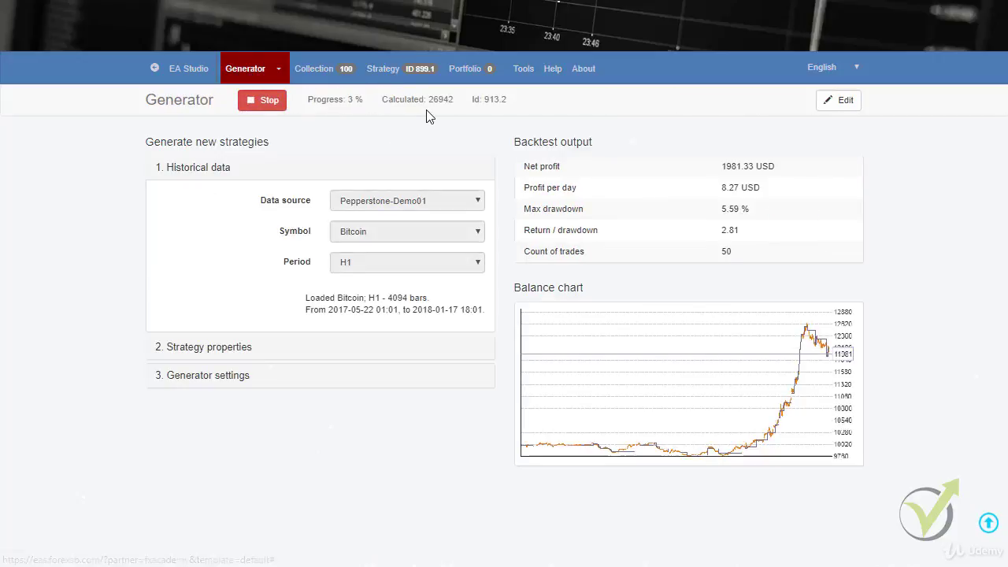